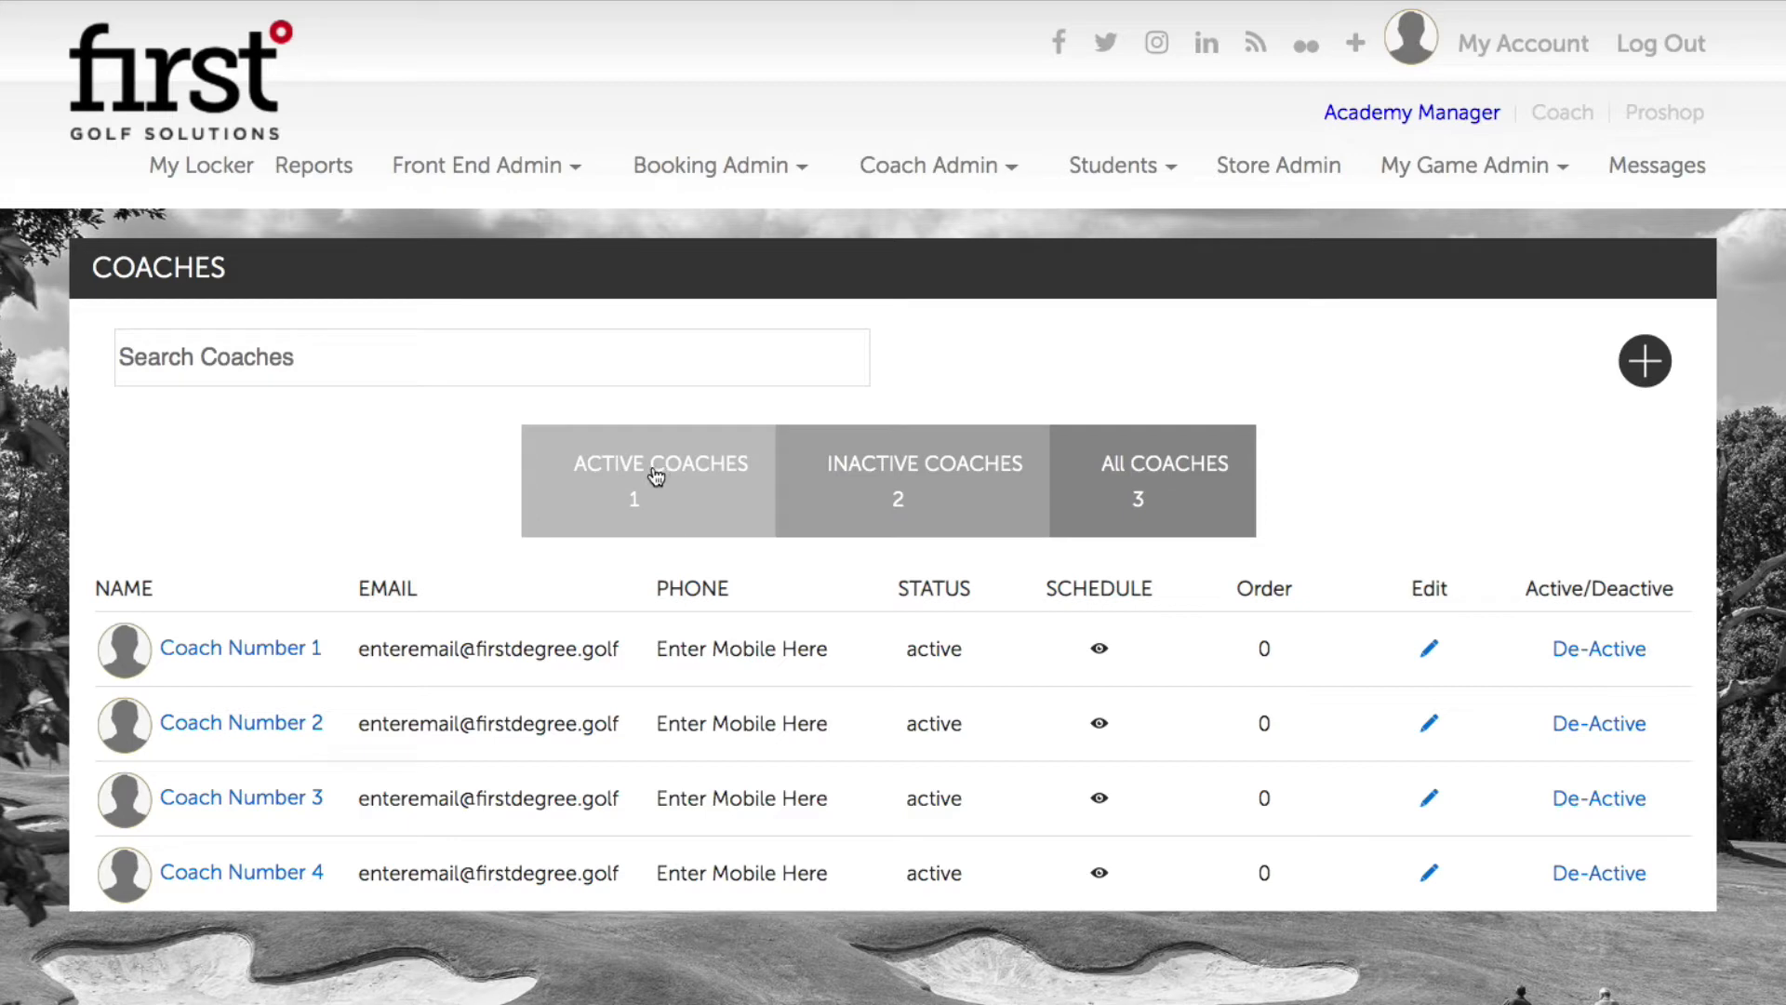
left_click(318, 351)
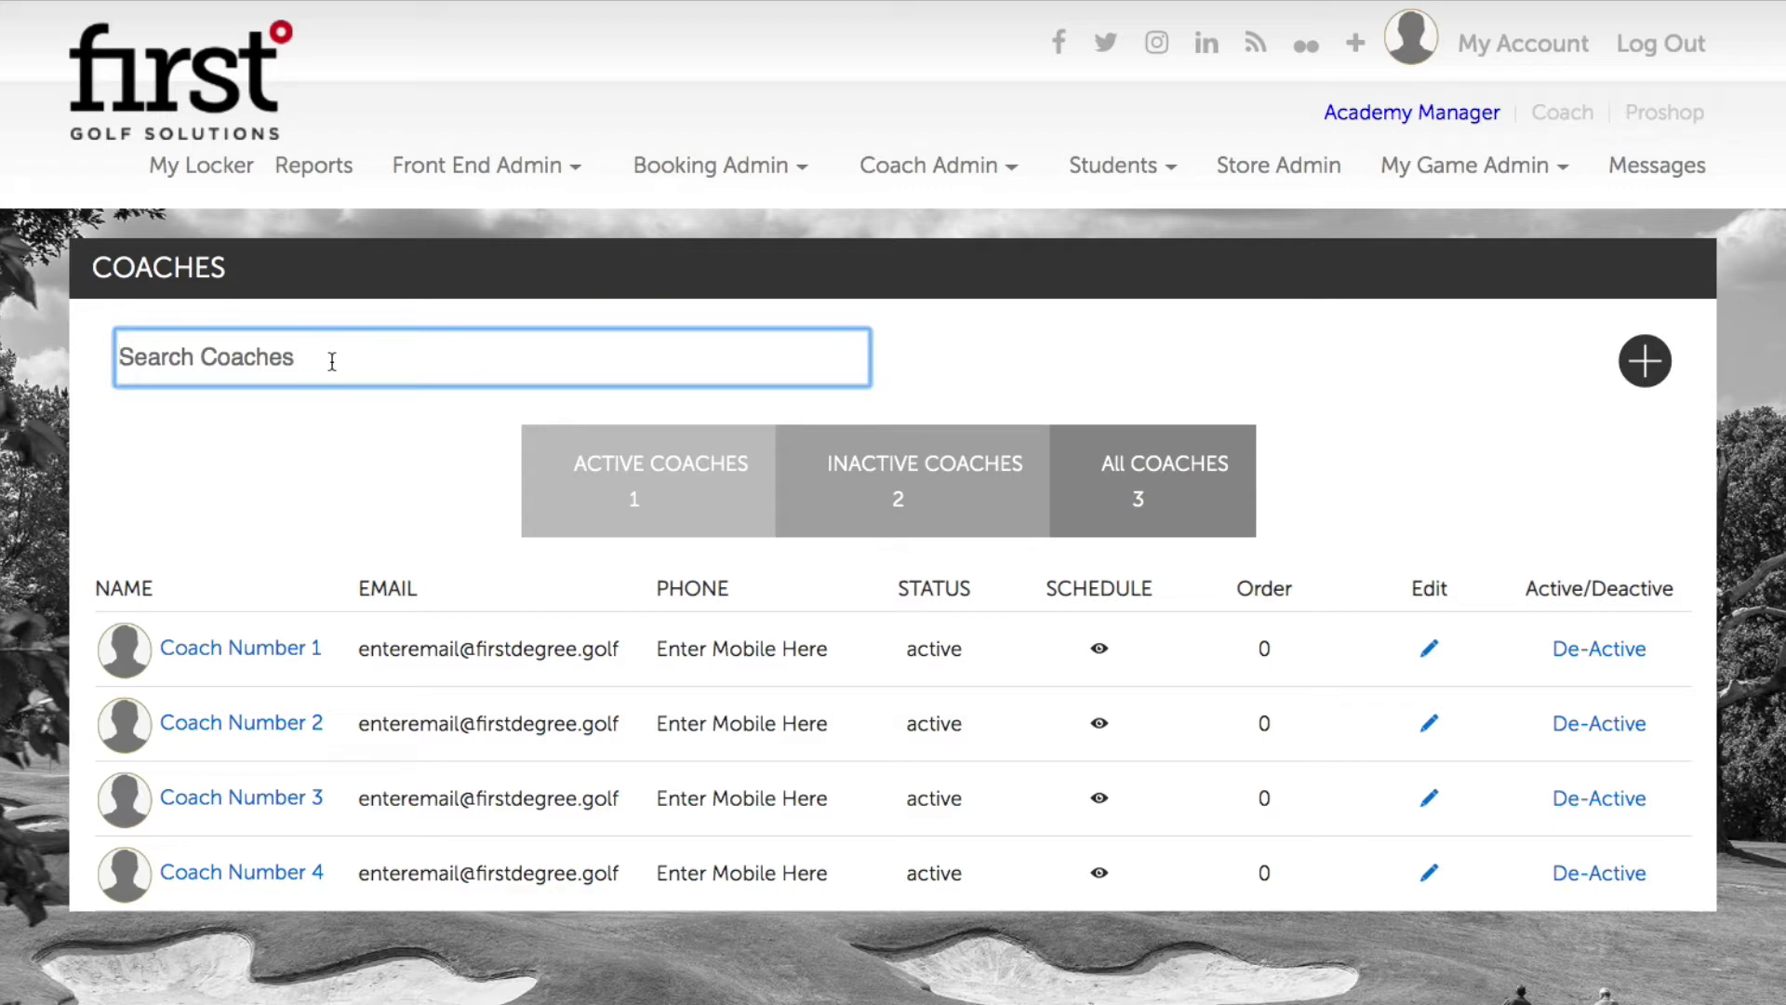
scroll(466, 479, "down", 2)
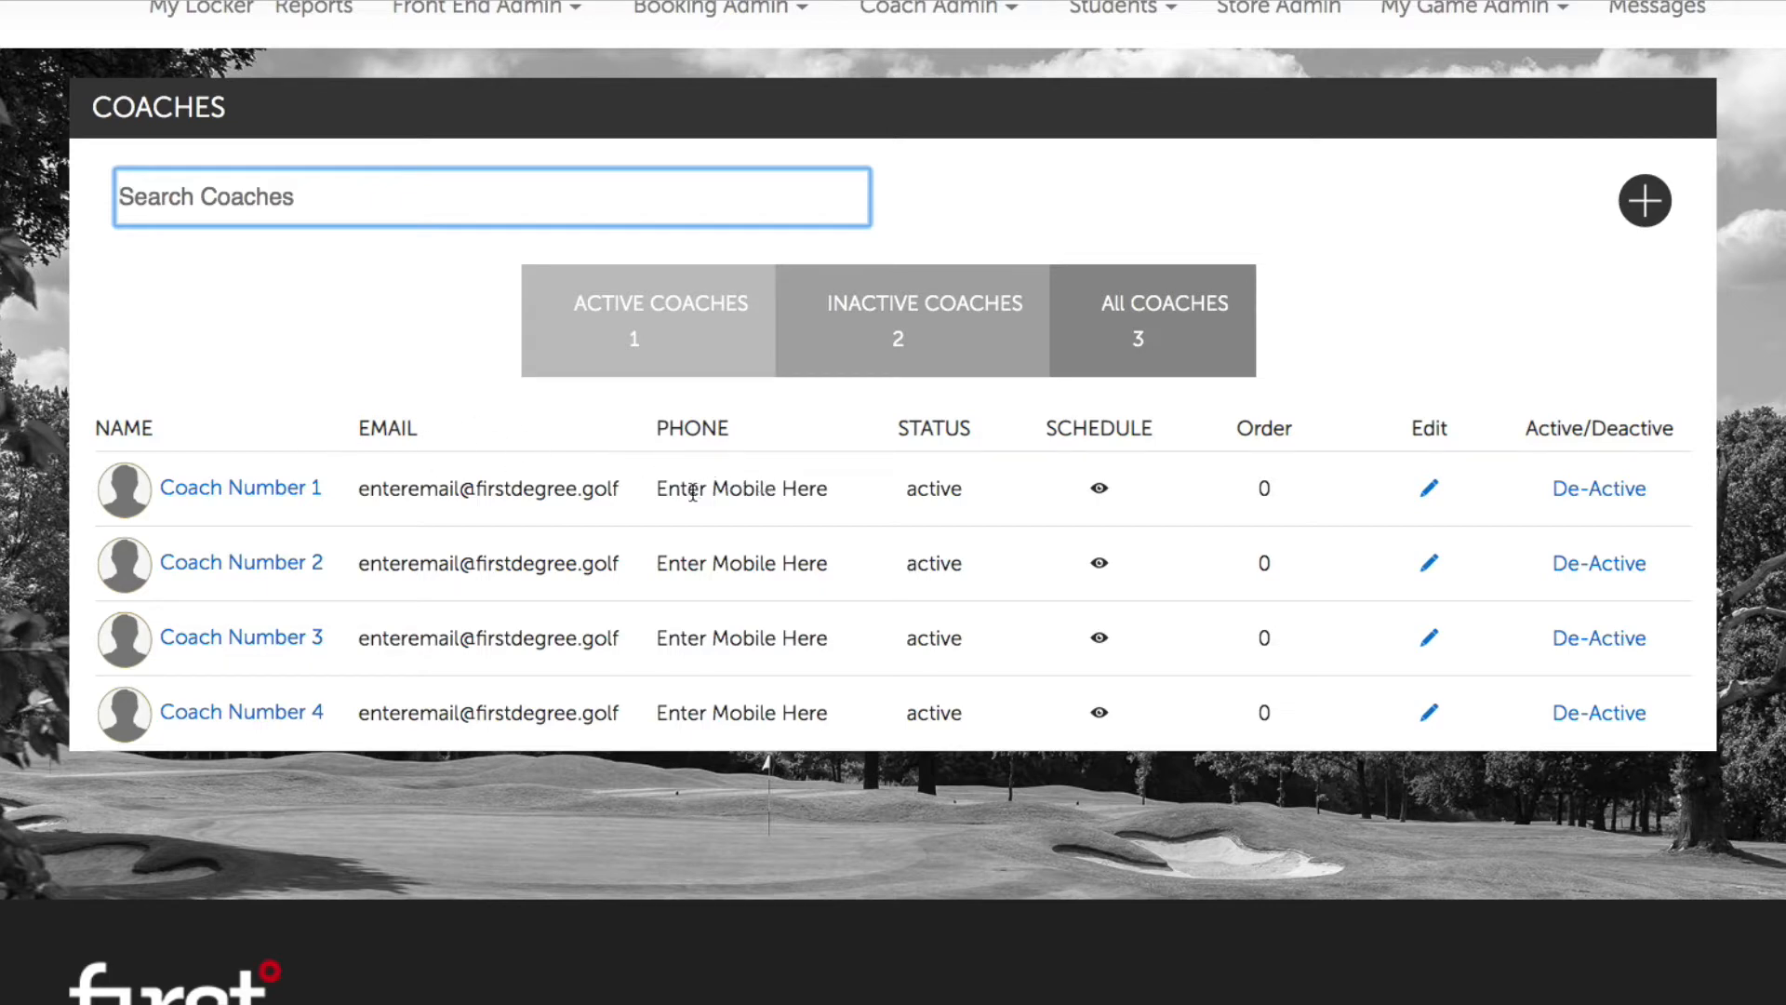
Step: Open Coach Number 1's Edit Profile page and scroll through its fields
left_click(279, 502)
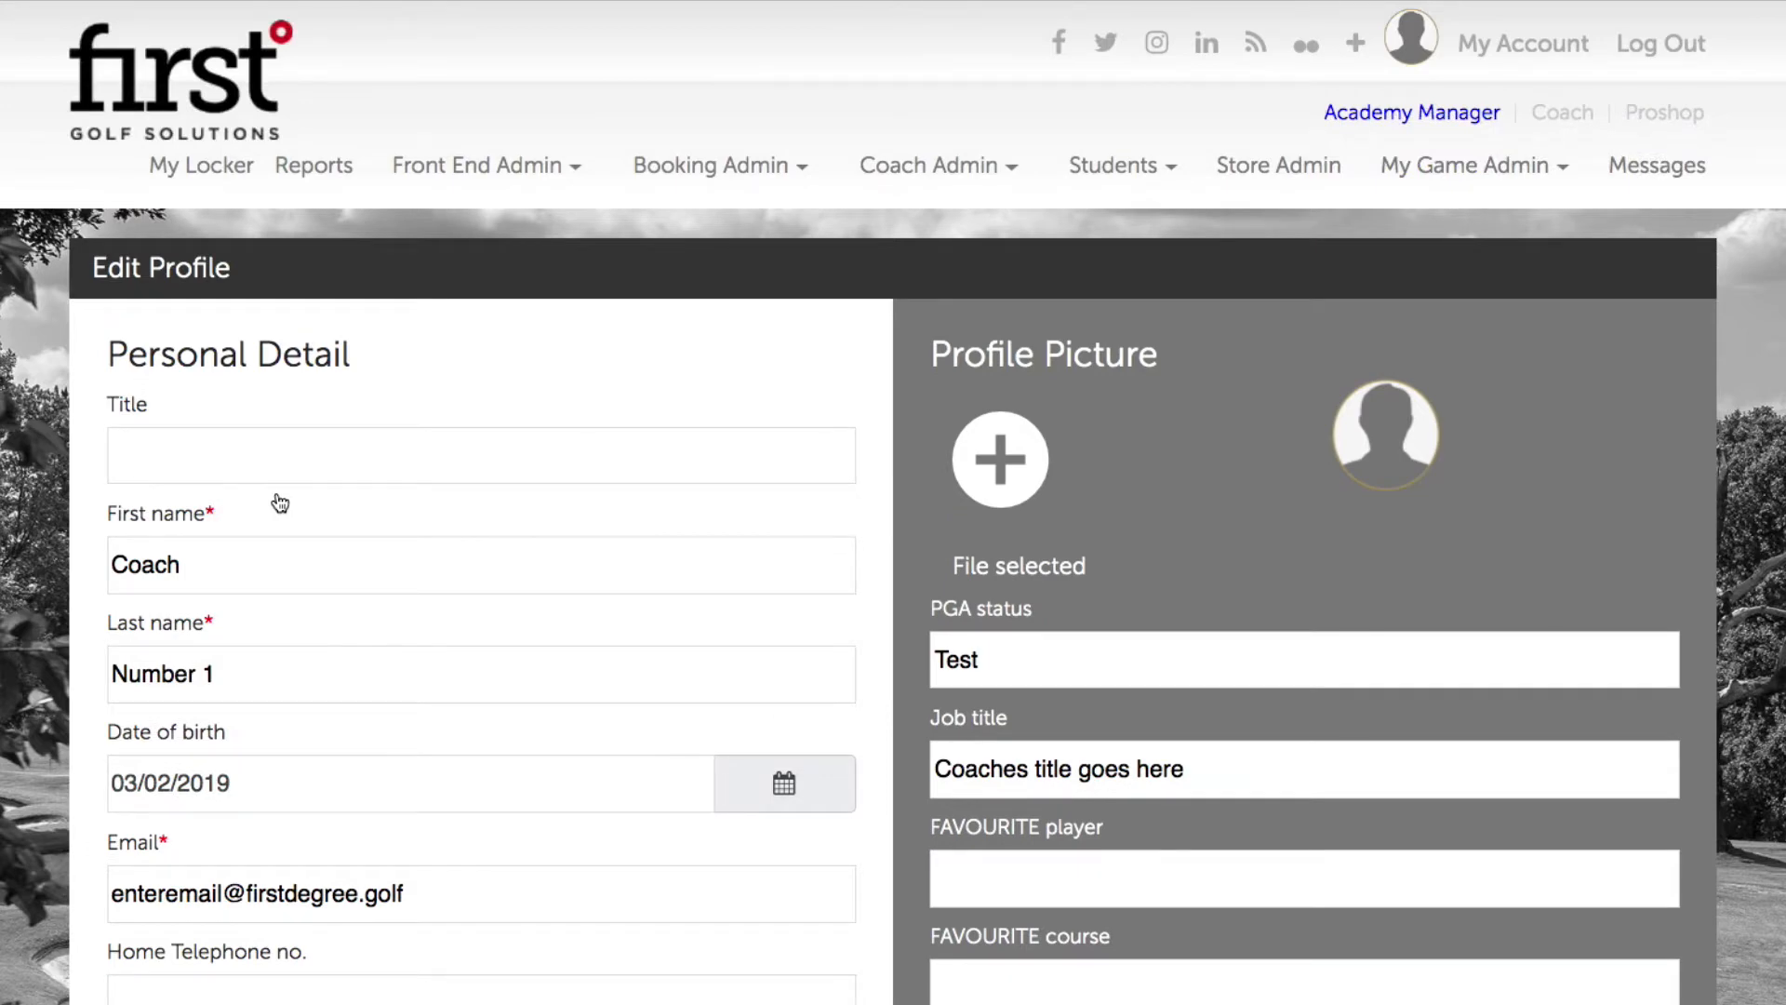
scroll(352, 527, "down", 1)
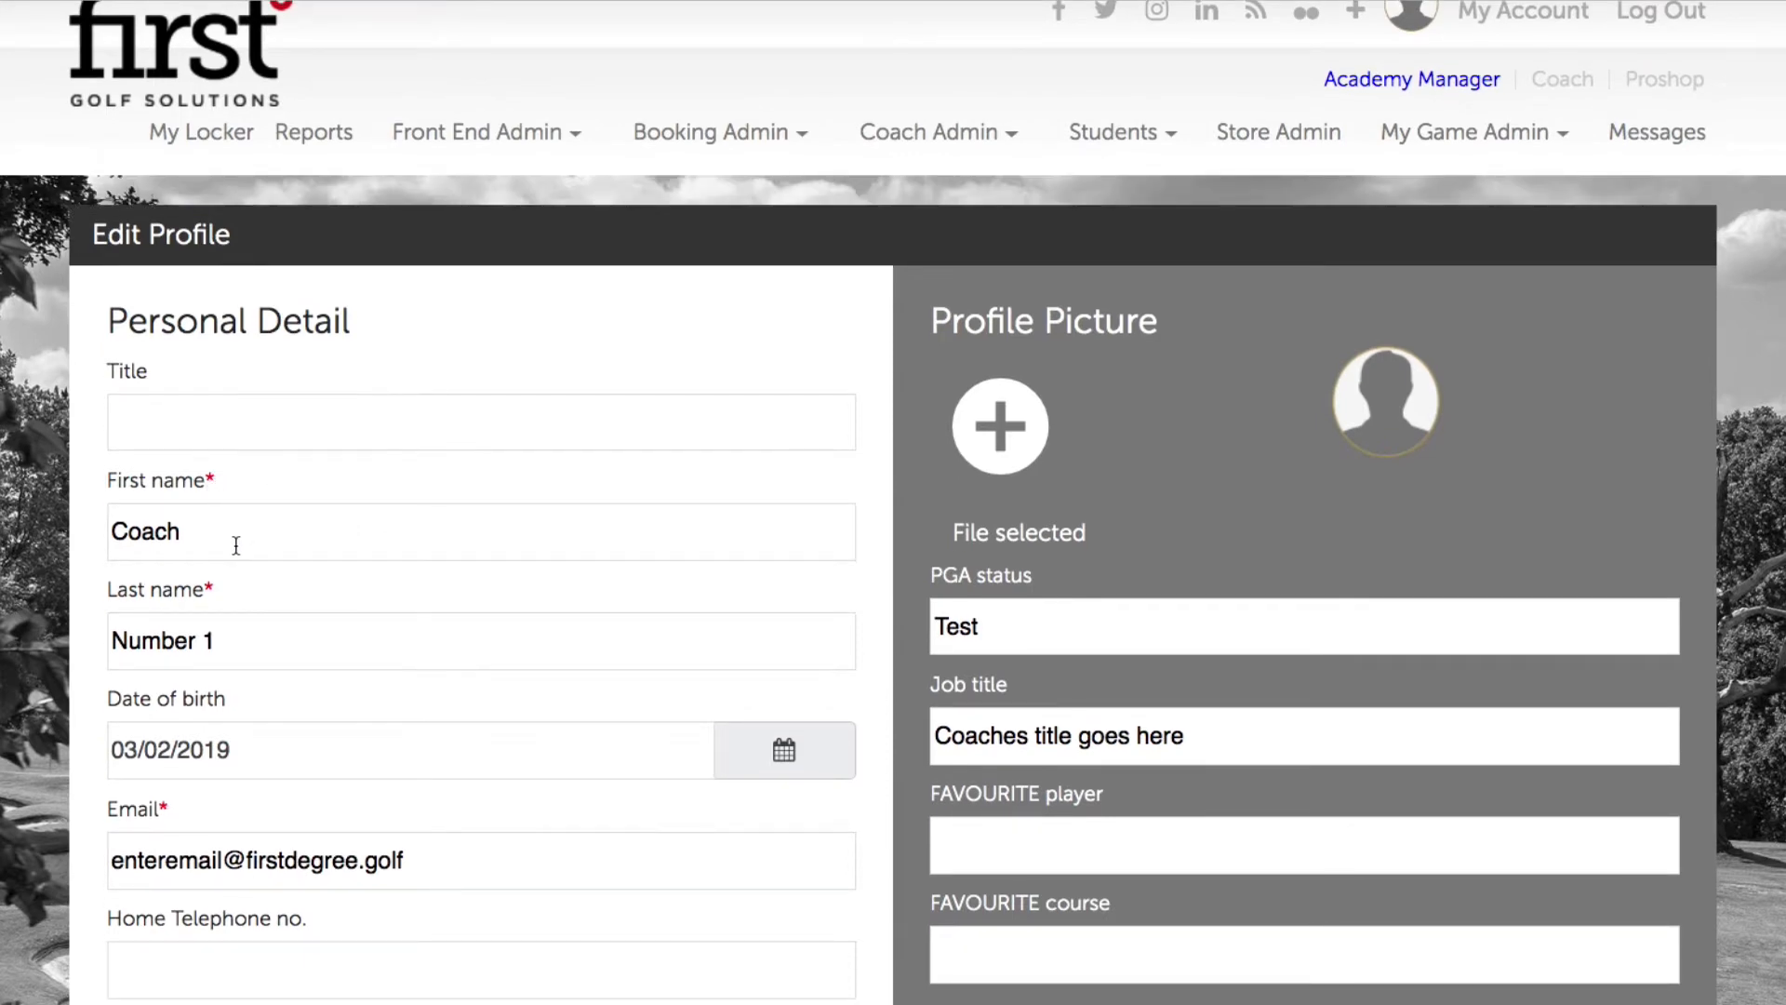
scroll(234, 543, "down", 1)
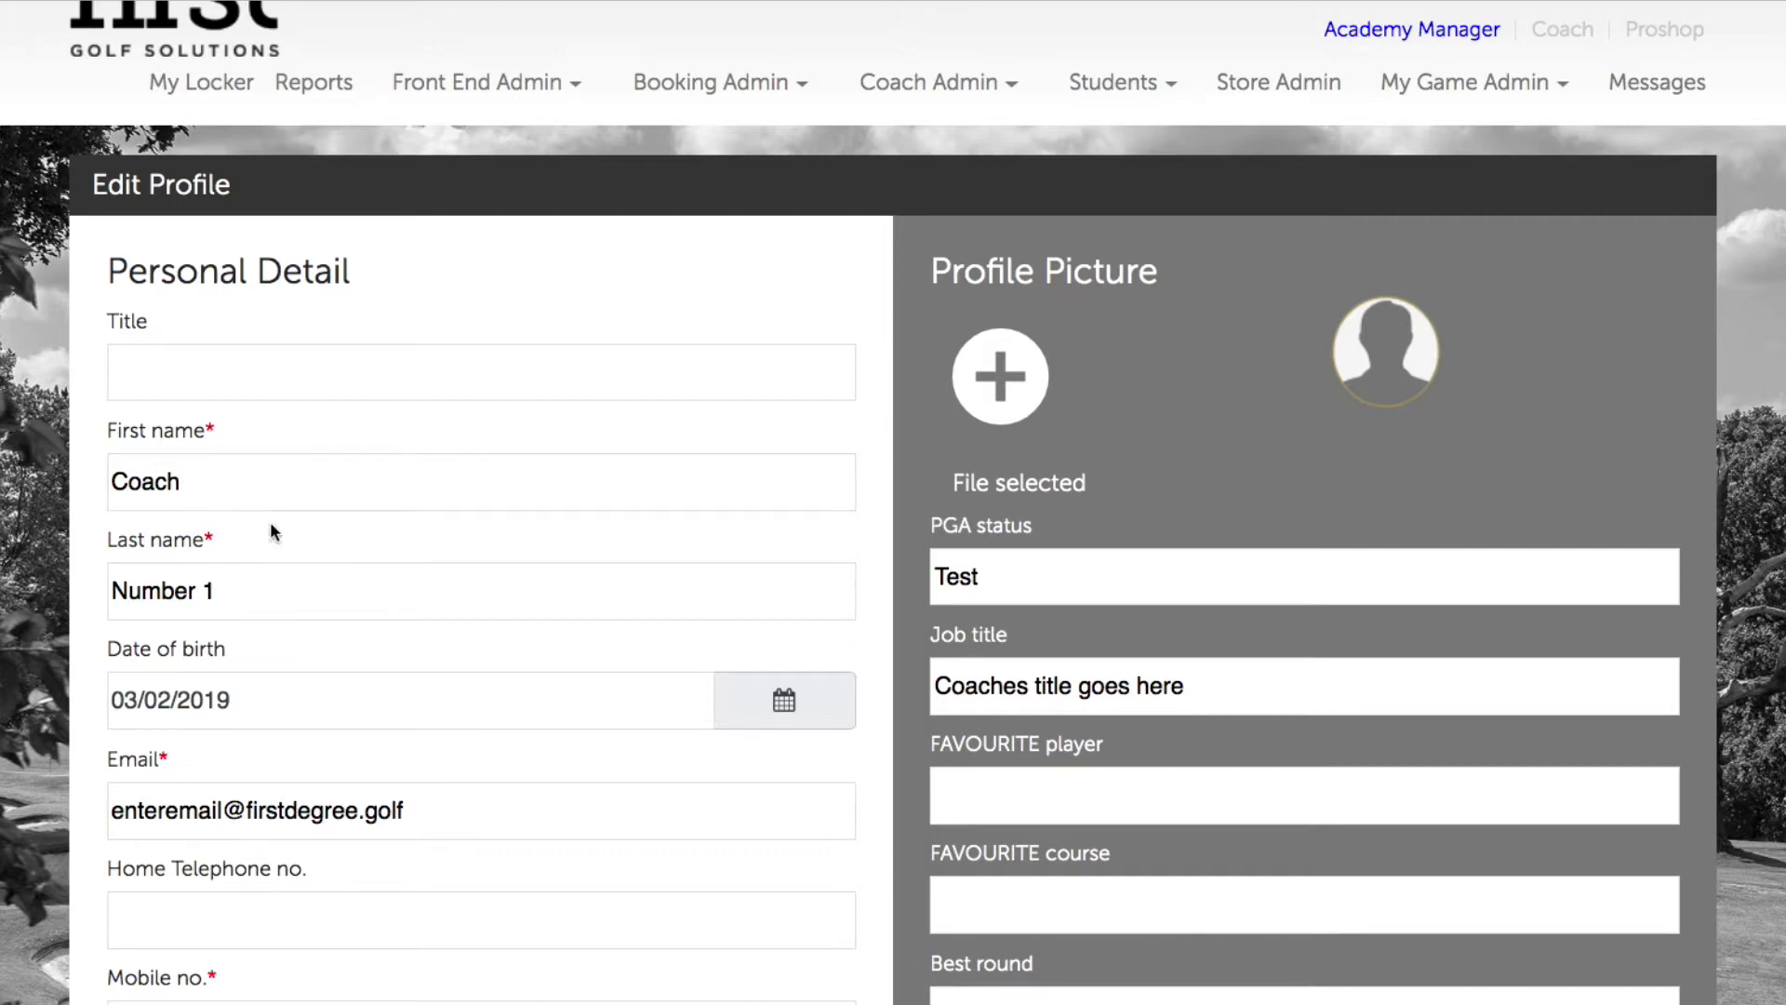
scroll(291, 590, "down", 5)
scroll(307, 572, "up", 3)
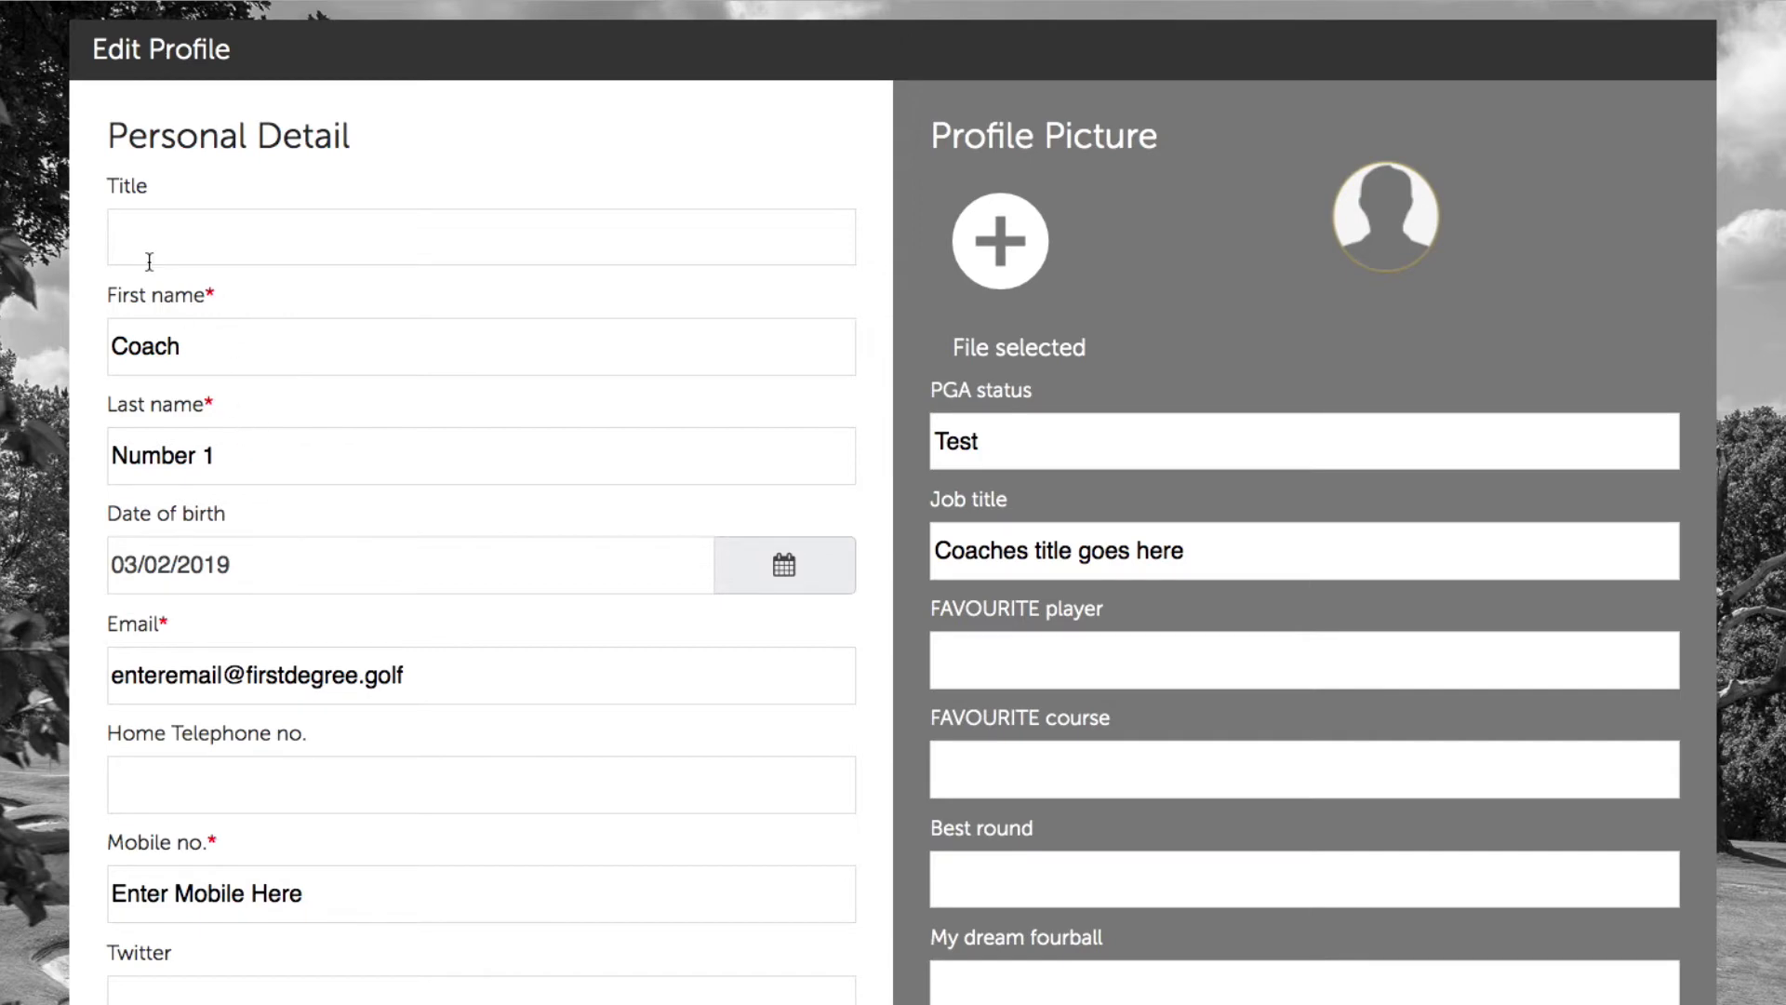
Step: Replace the placeholder first and last name with the new coach's name
left_click_drag(227, 344, 104, 344)
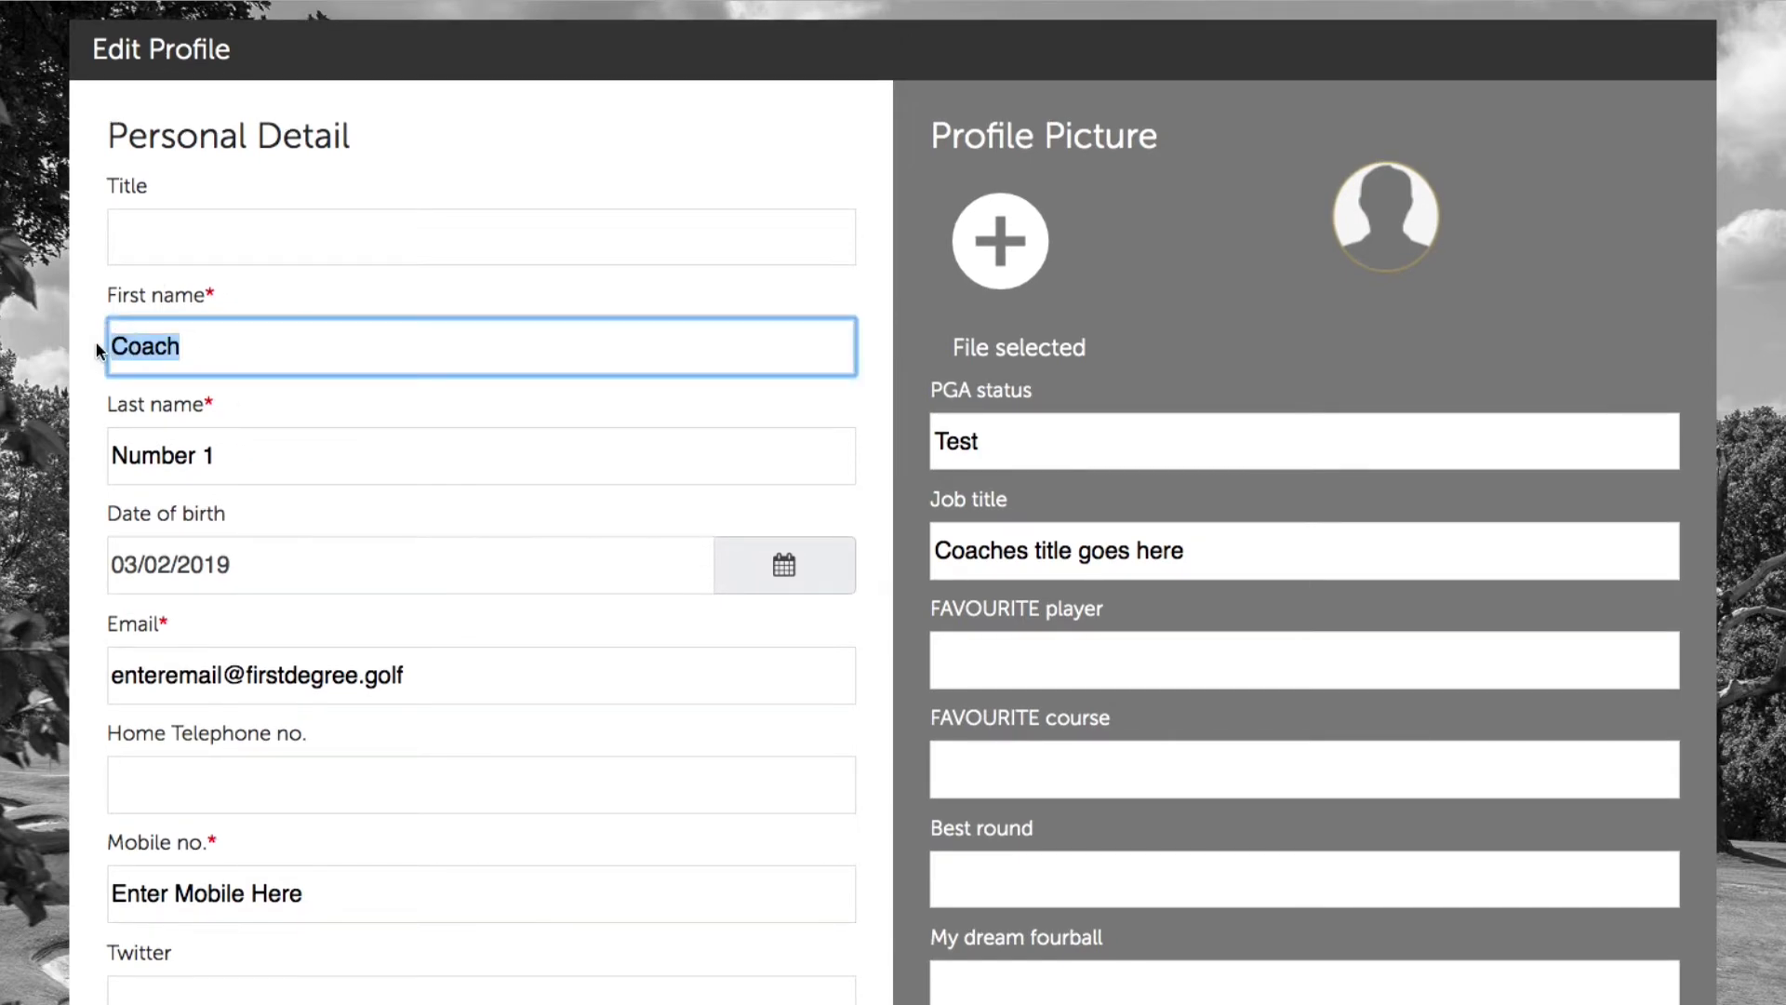
type("Joe")
key("Tab")
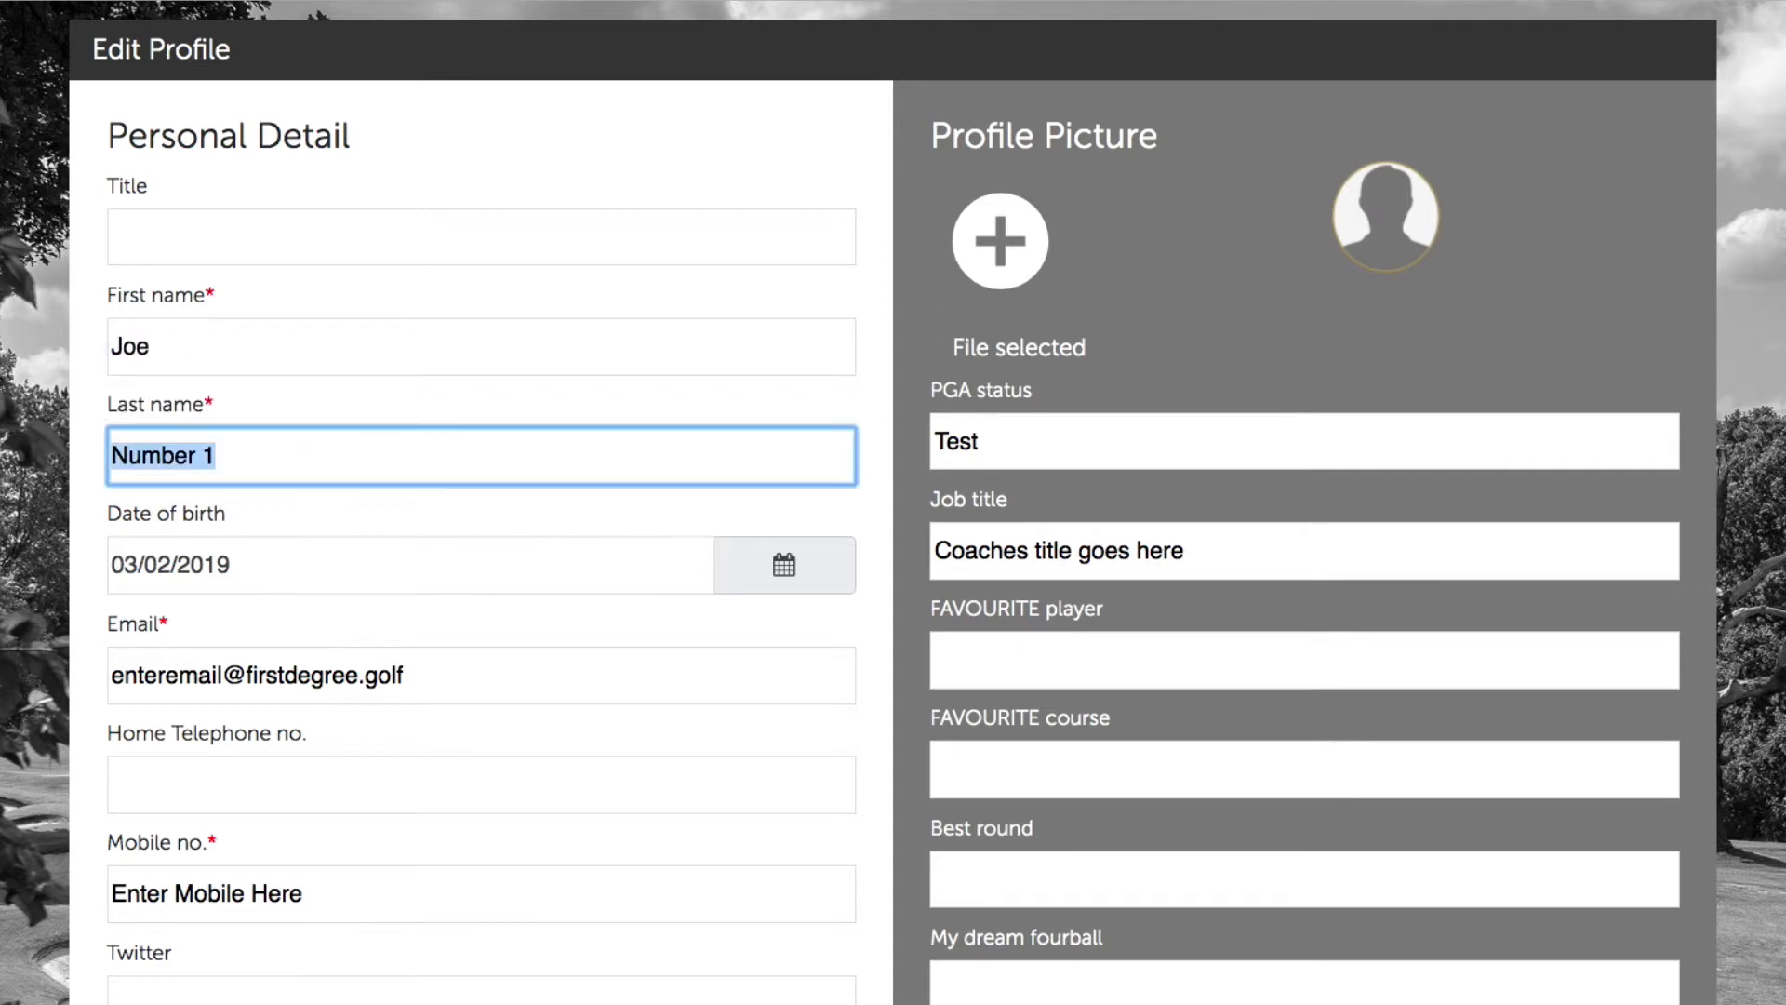
type("Bloggs")
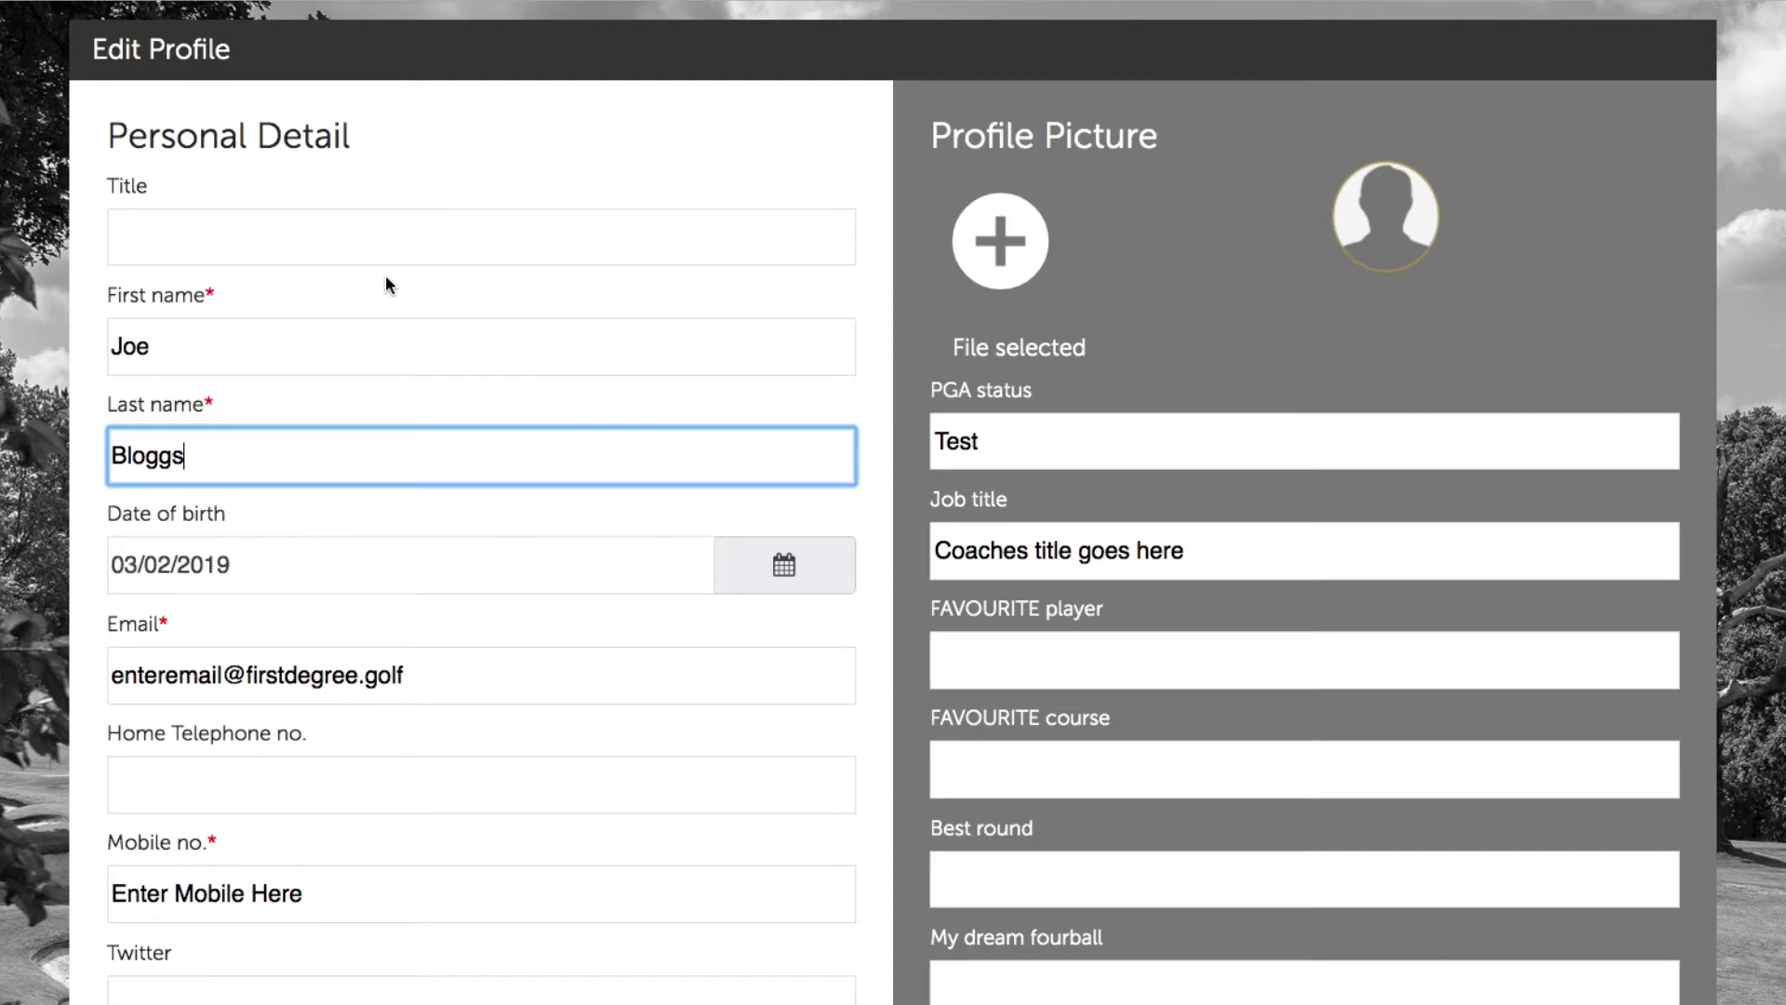
left_click(485, 524)
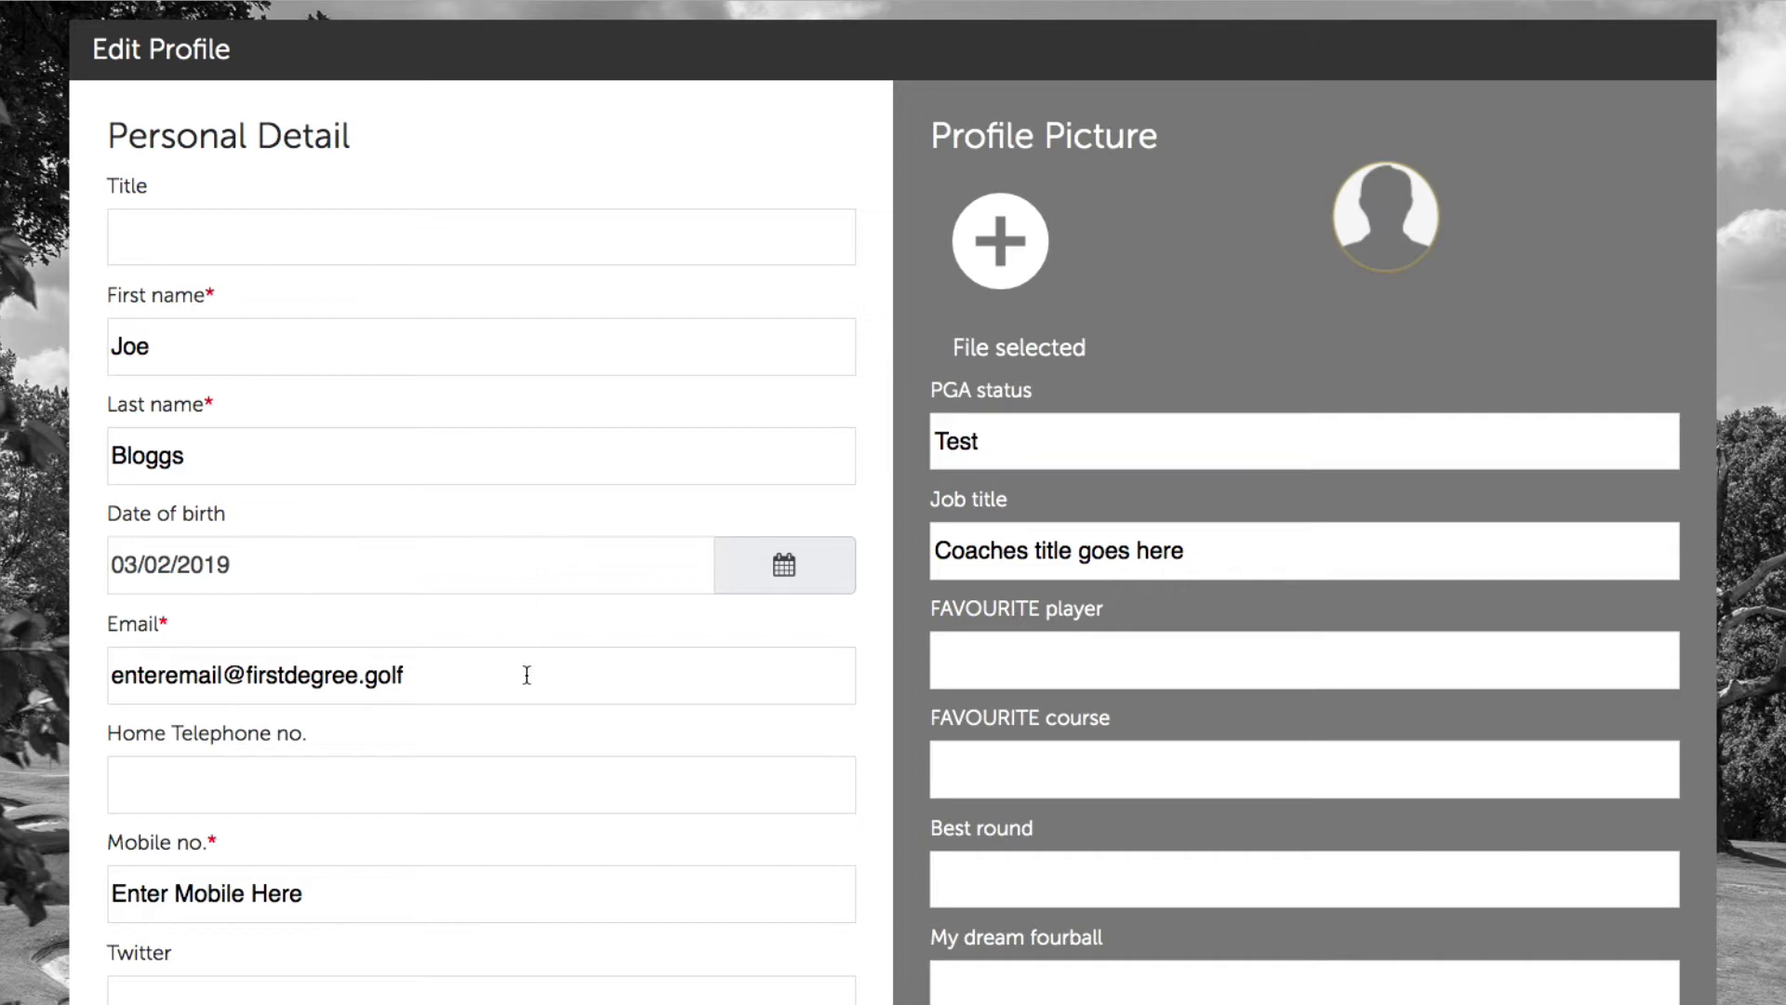
Step: Replace the existing email with the new coach's email address
left_click_drag(526, 675, 113, 676)
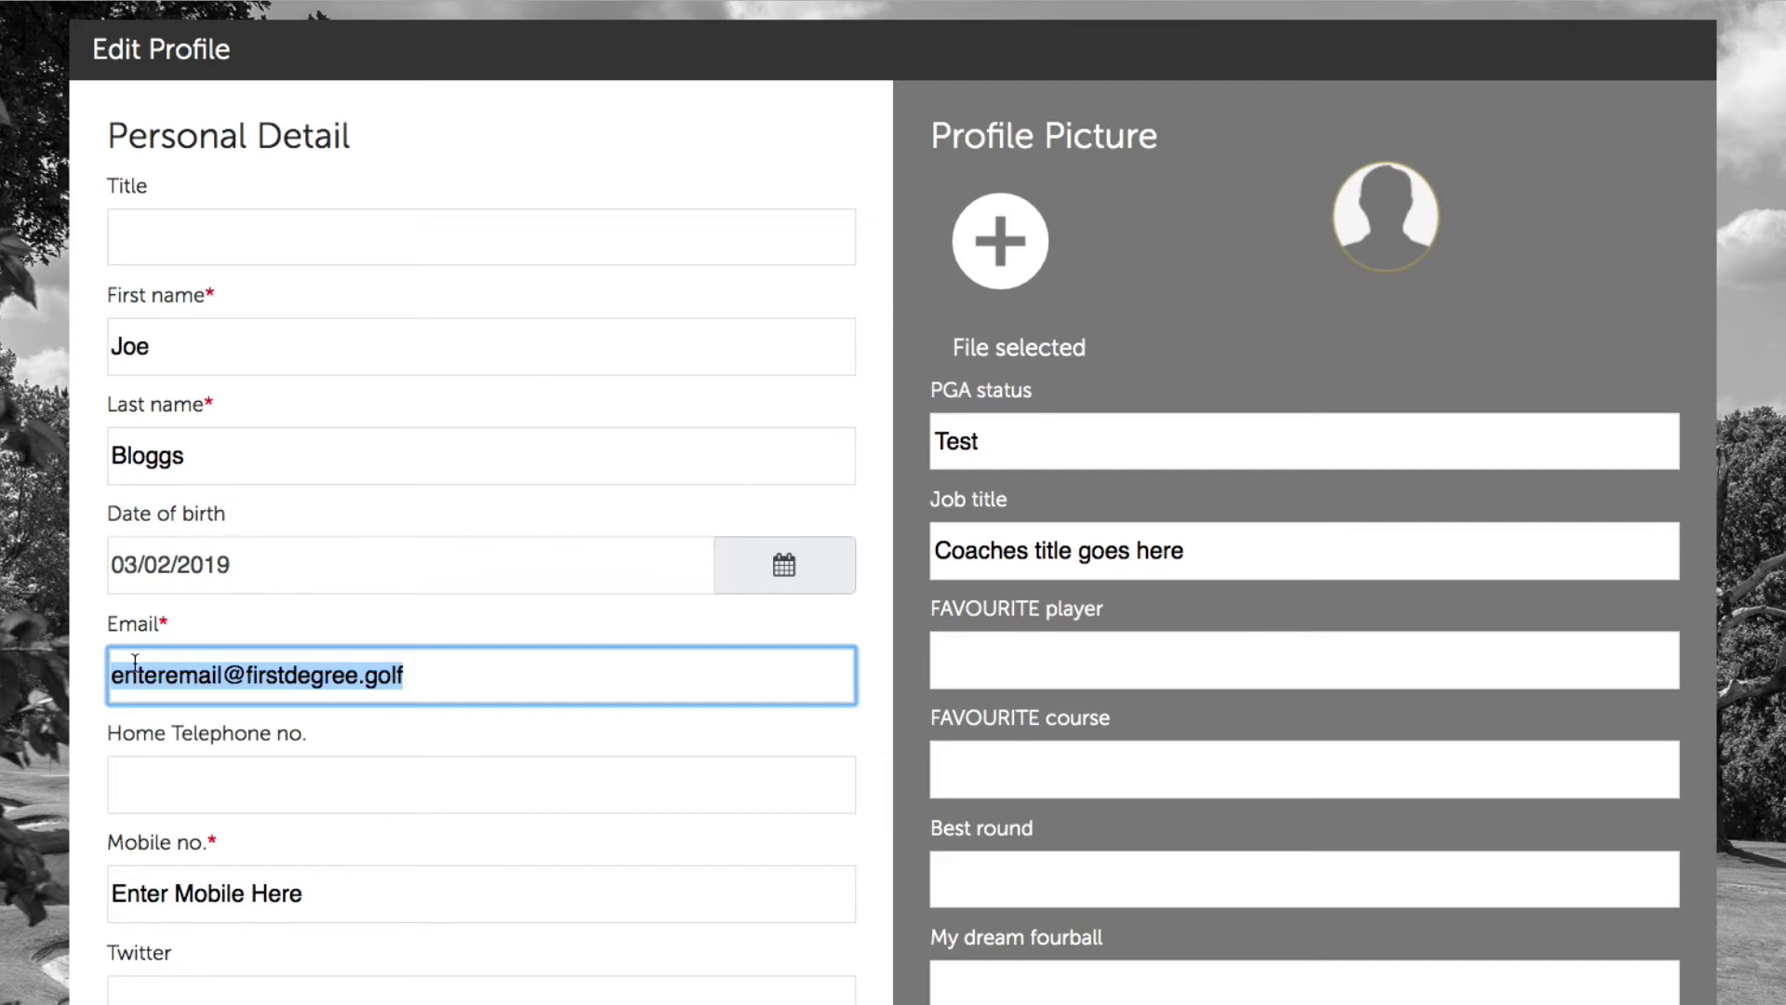
type("demo")
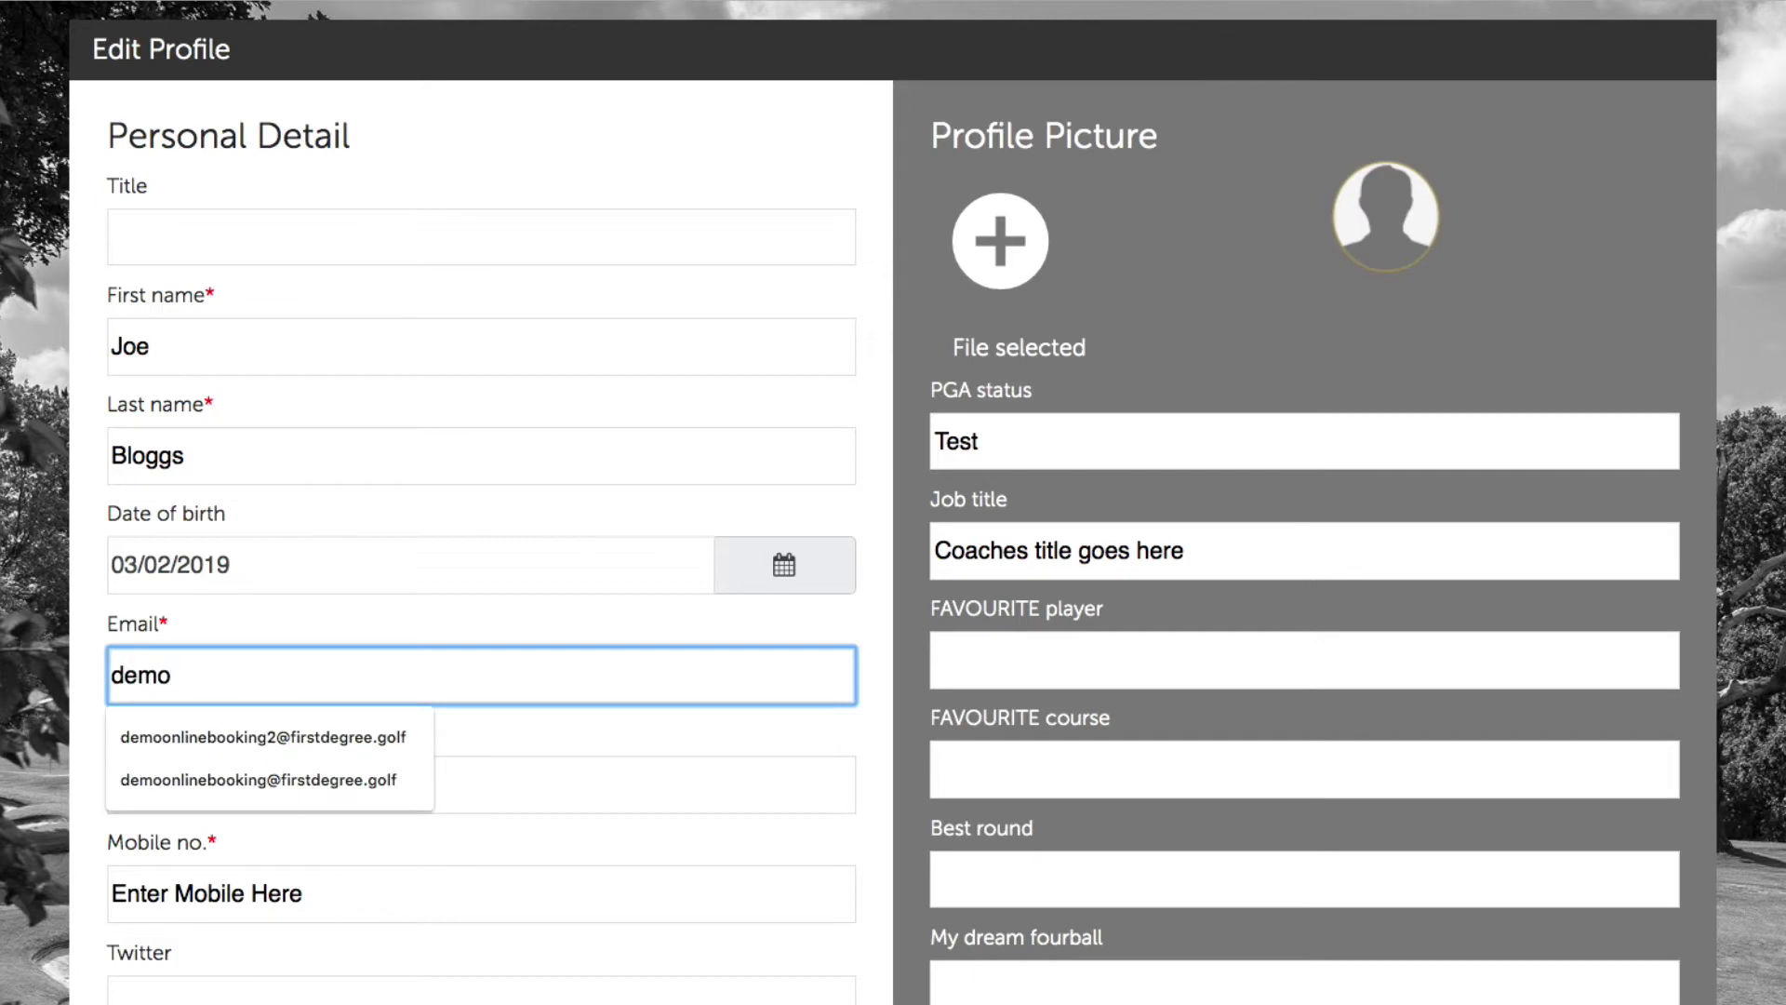
key("BackSpace")
key("BackSpace")
key("BackSpace")
key("BackSpace")
type("joe")
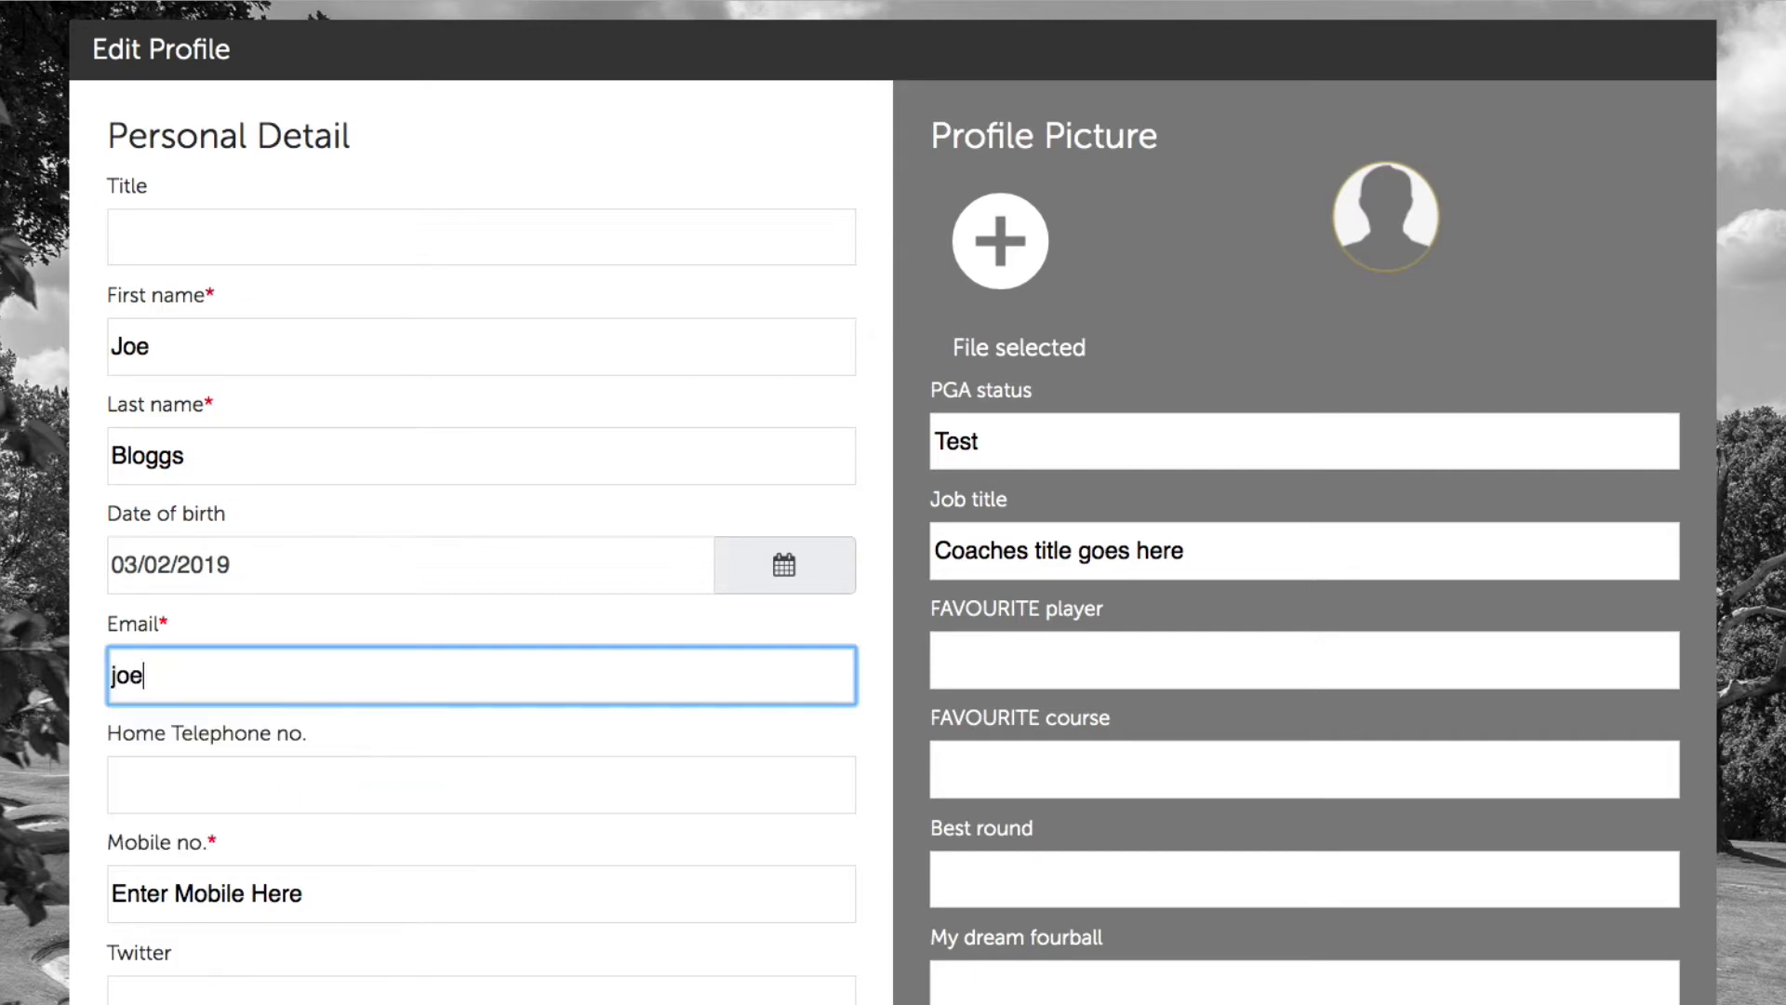
type("bloggs@")
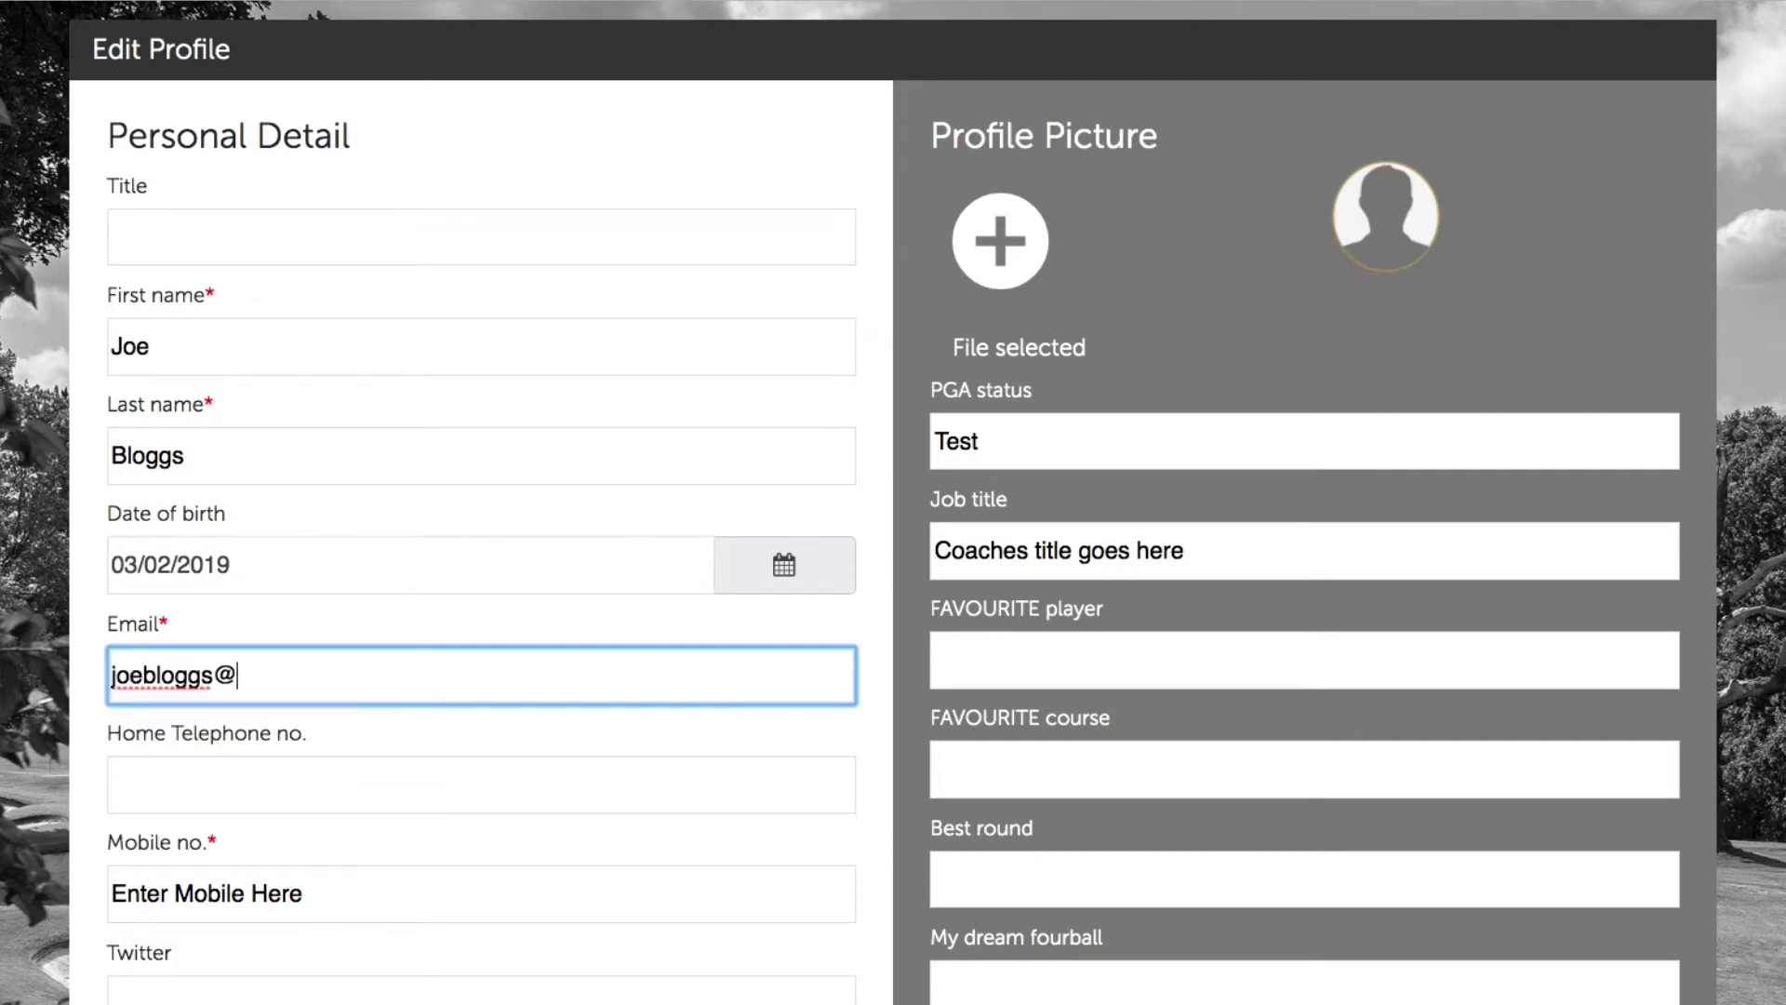
type("demosite.co.uk")
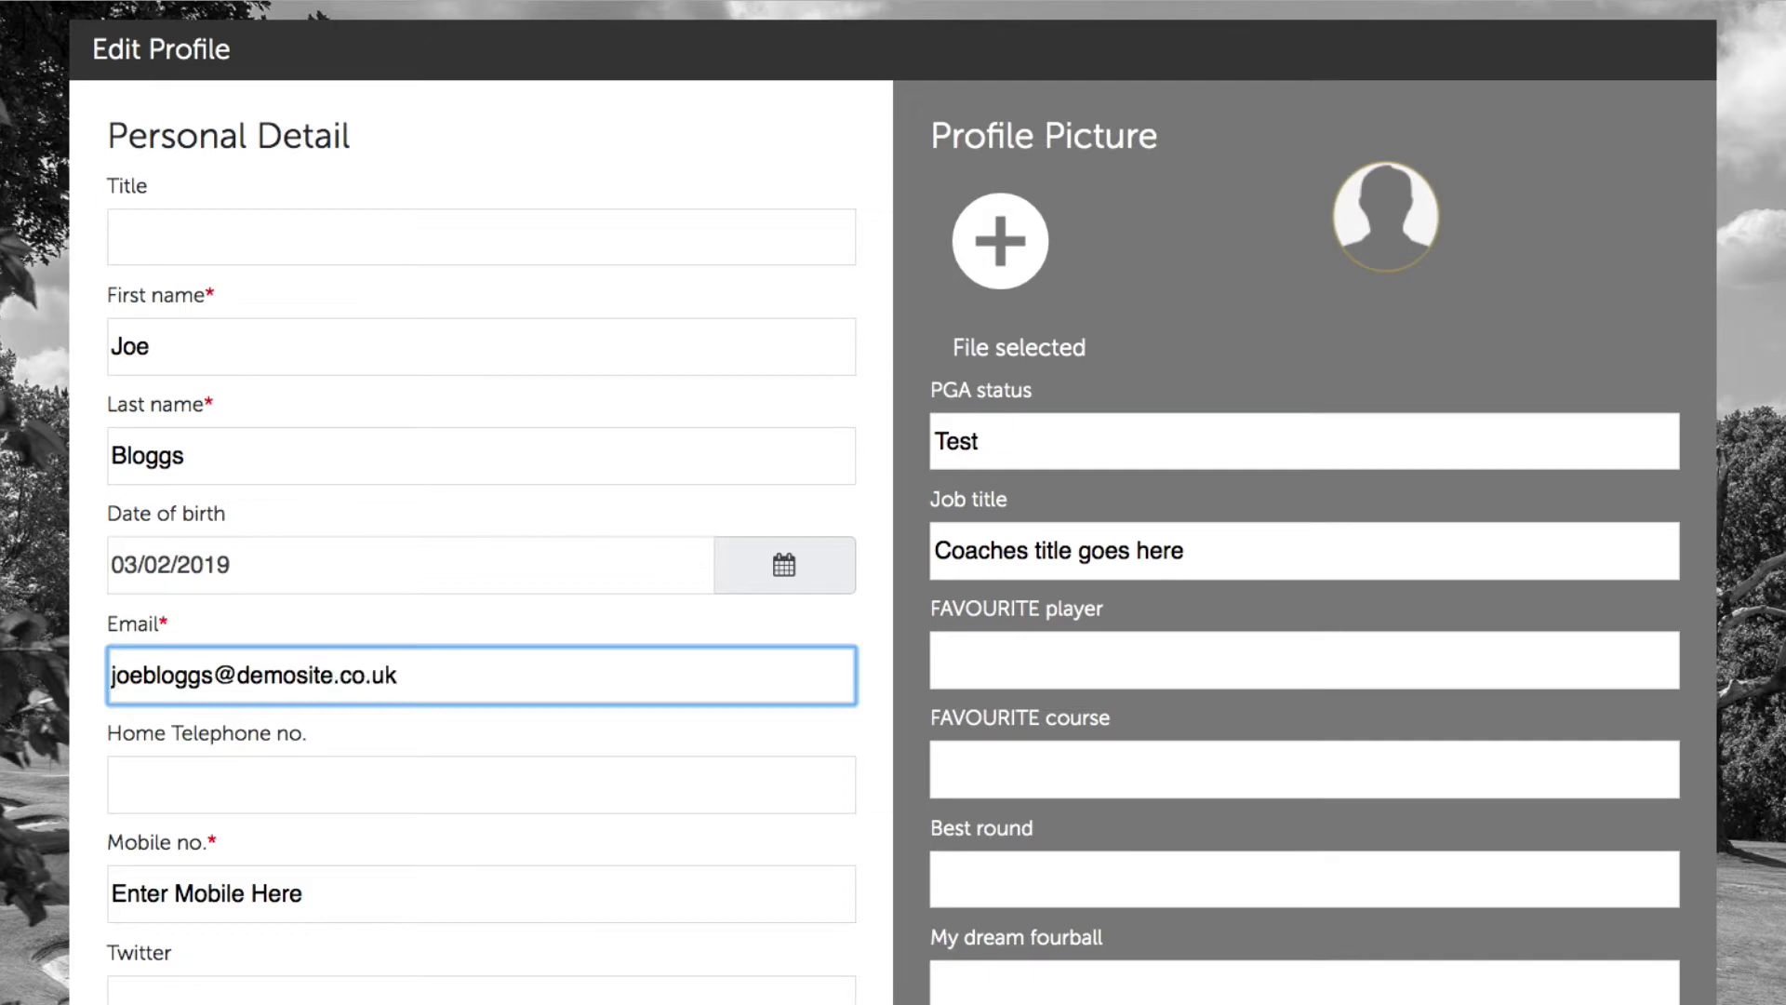
left_click(272, 775)
Step: Overwrite the placeholder mobile number with the coach's mobile number
left_click(701, 734)
scroll(410, 769, "down", 3)
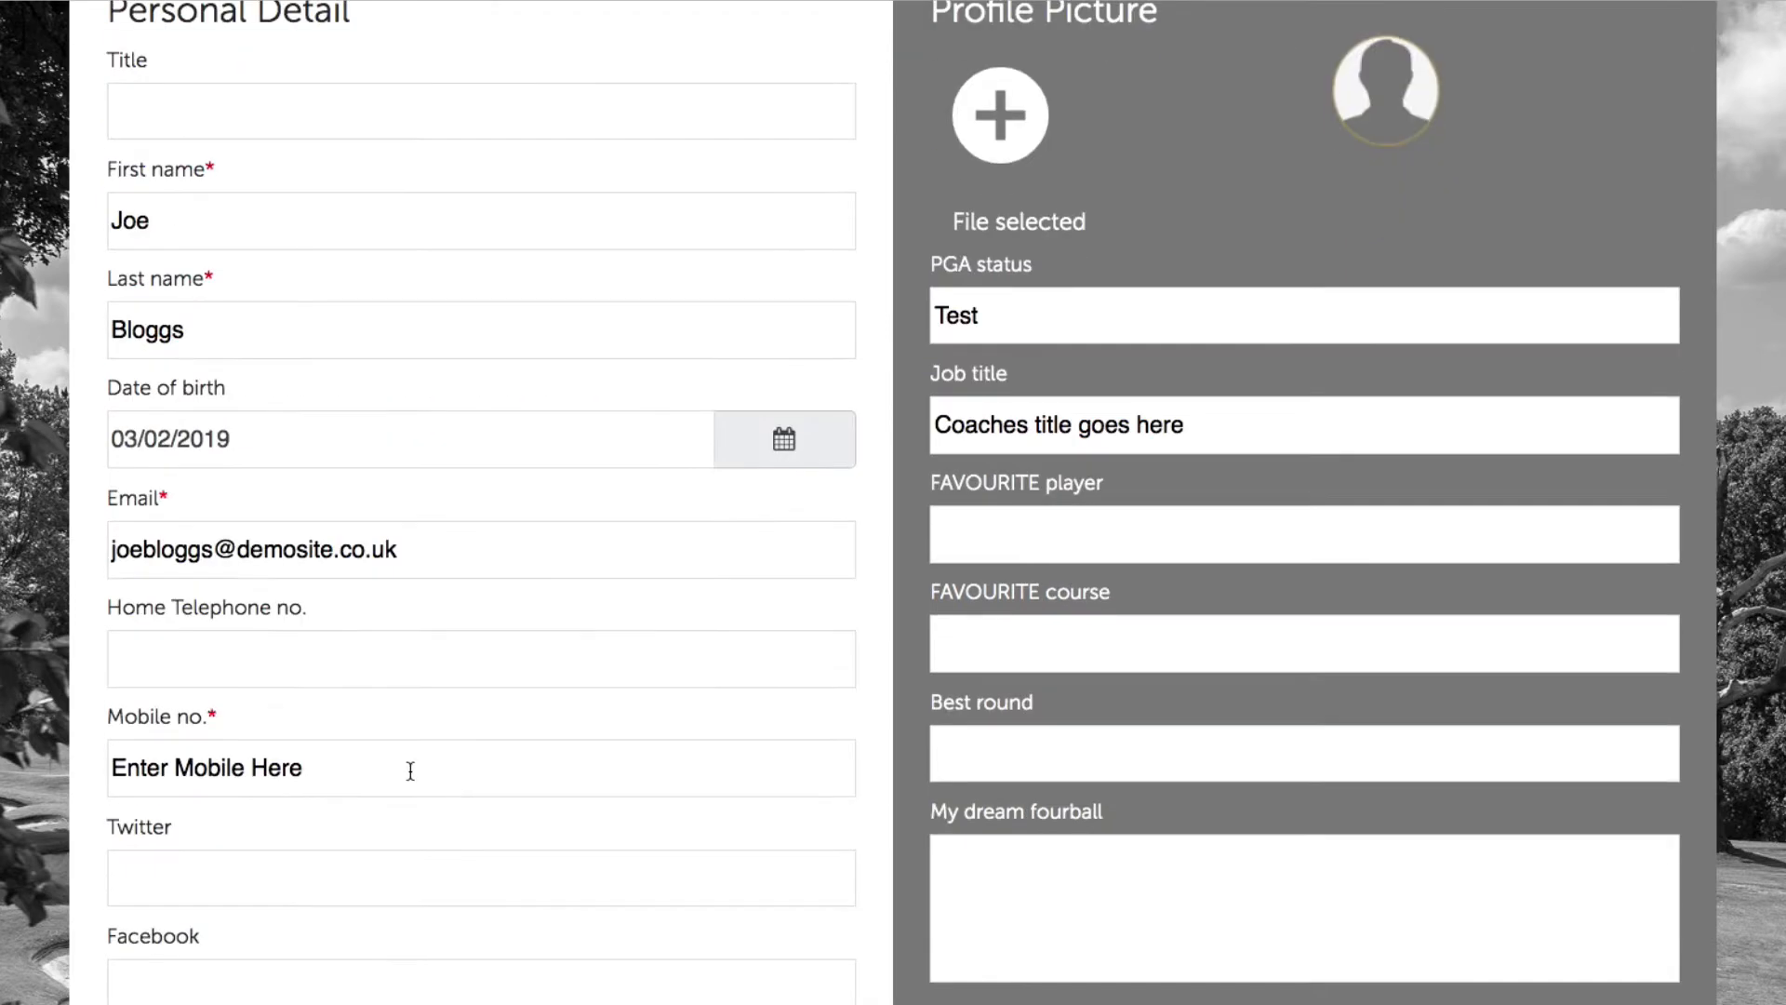
left_click(355, 769)
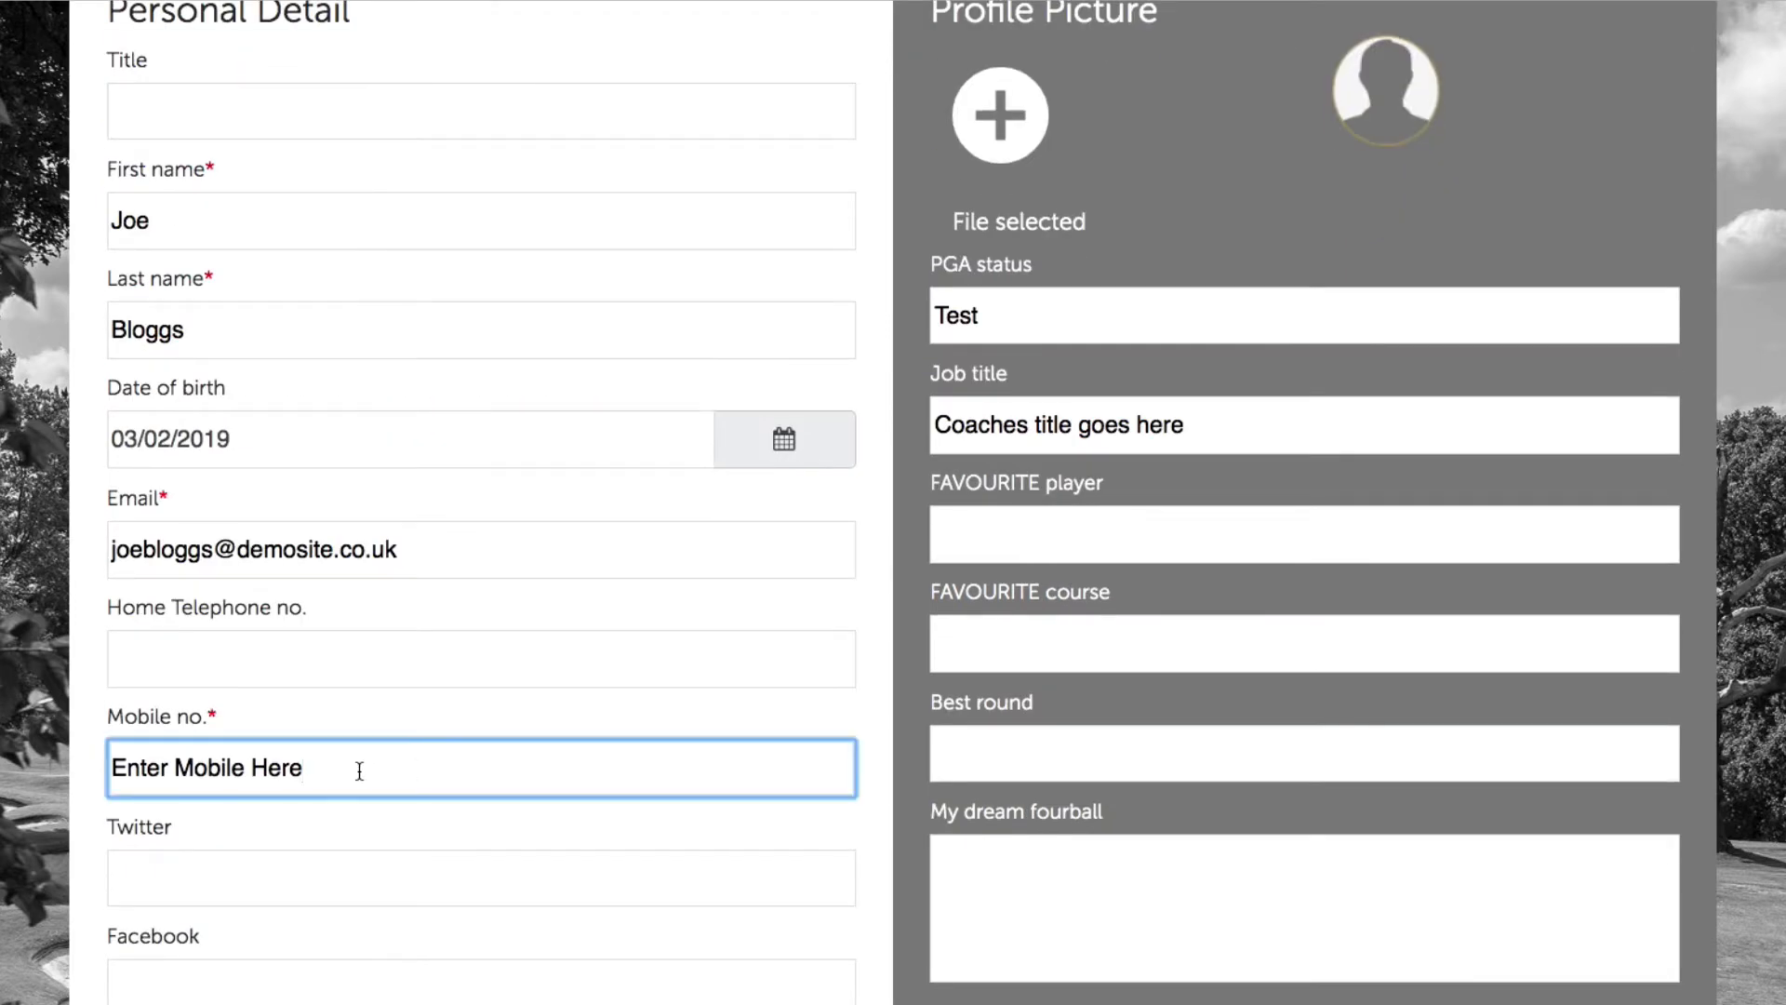
left_click_drag(355, 769, 66, 765)
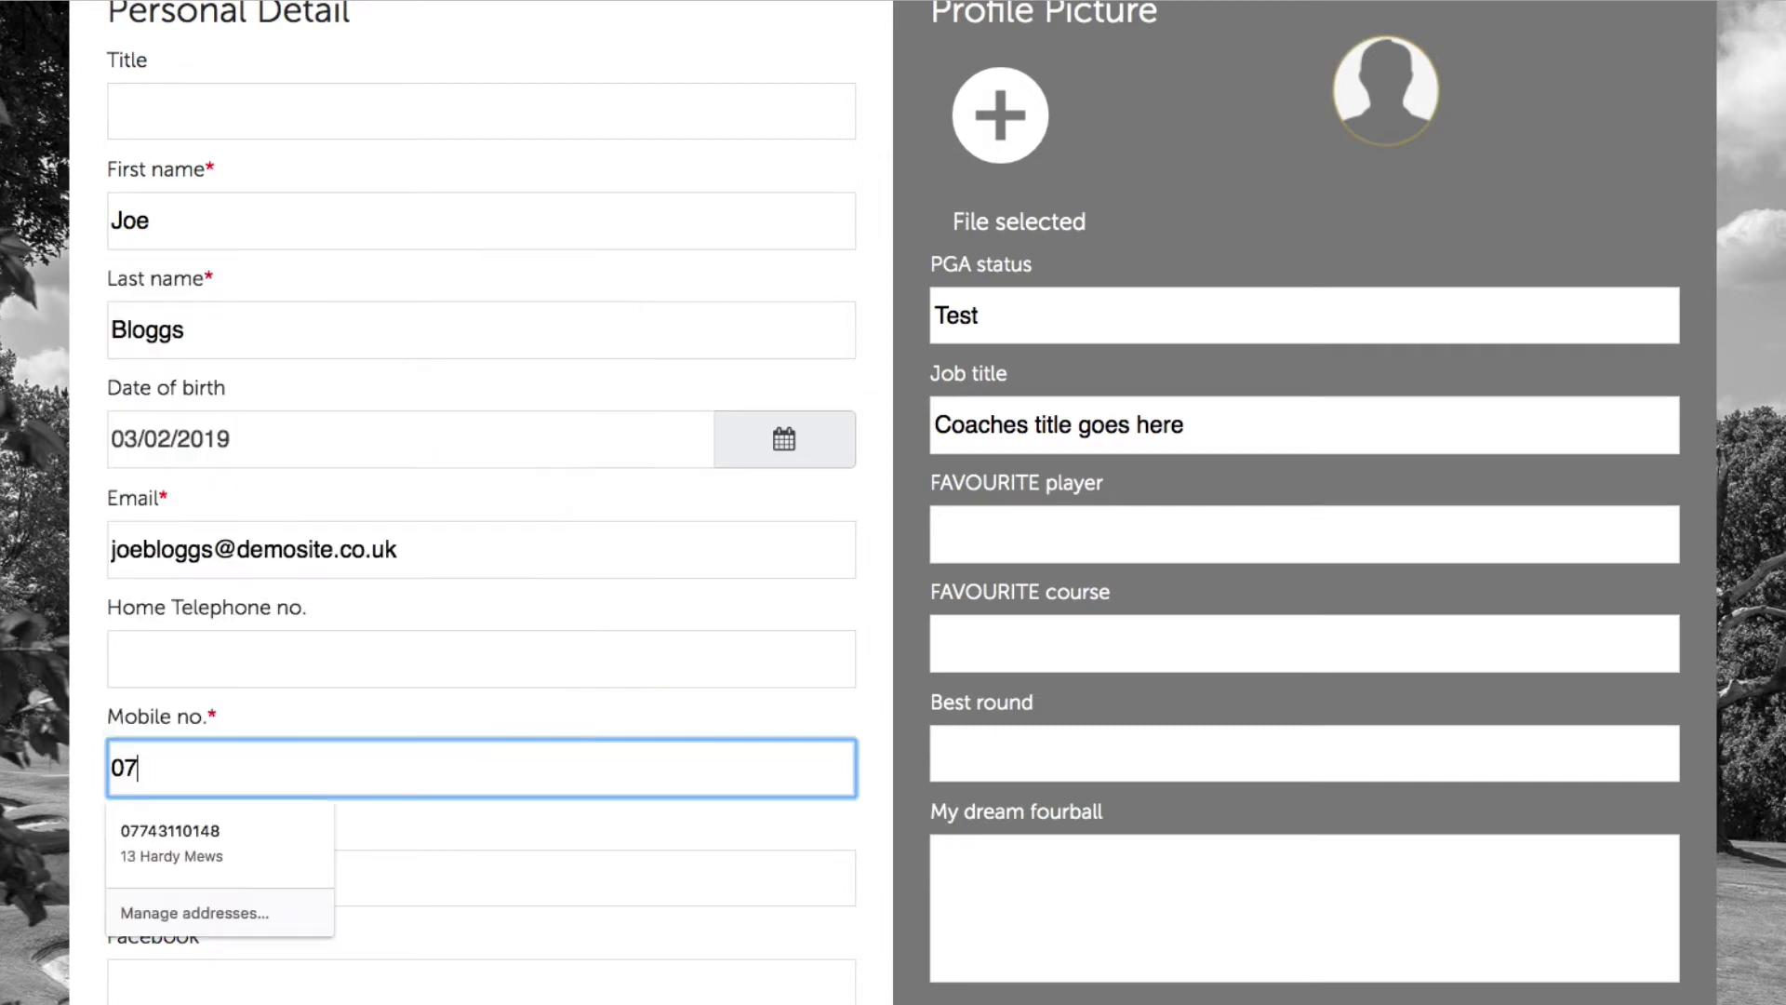
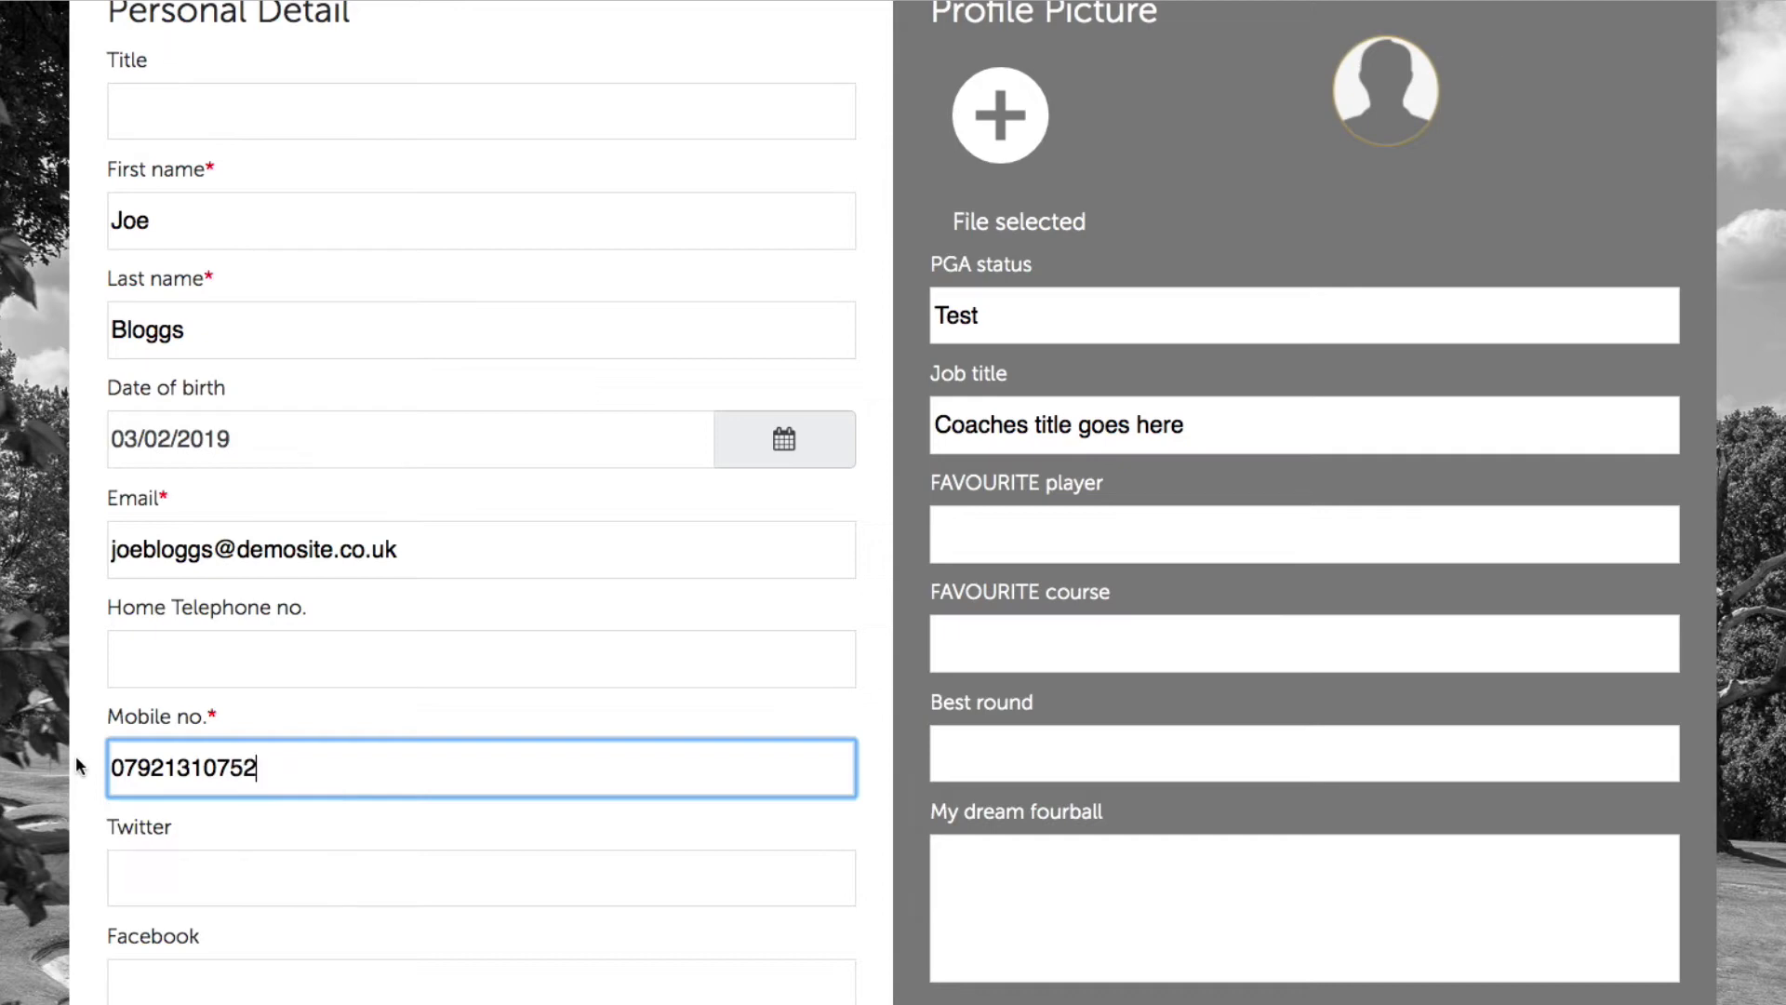
left_click(443, 707)
scroll(445, 711, "down", 2)
scroll(445, 710, "down", 5)
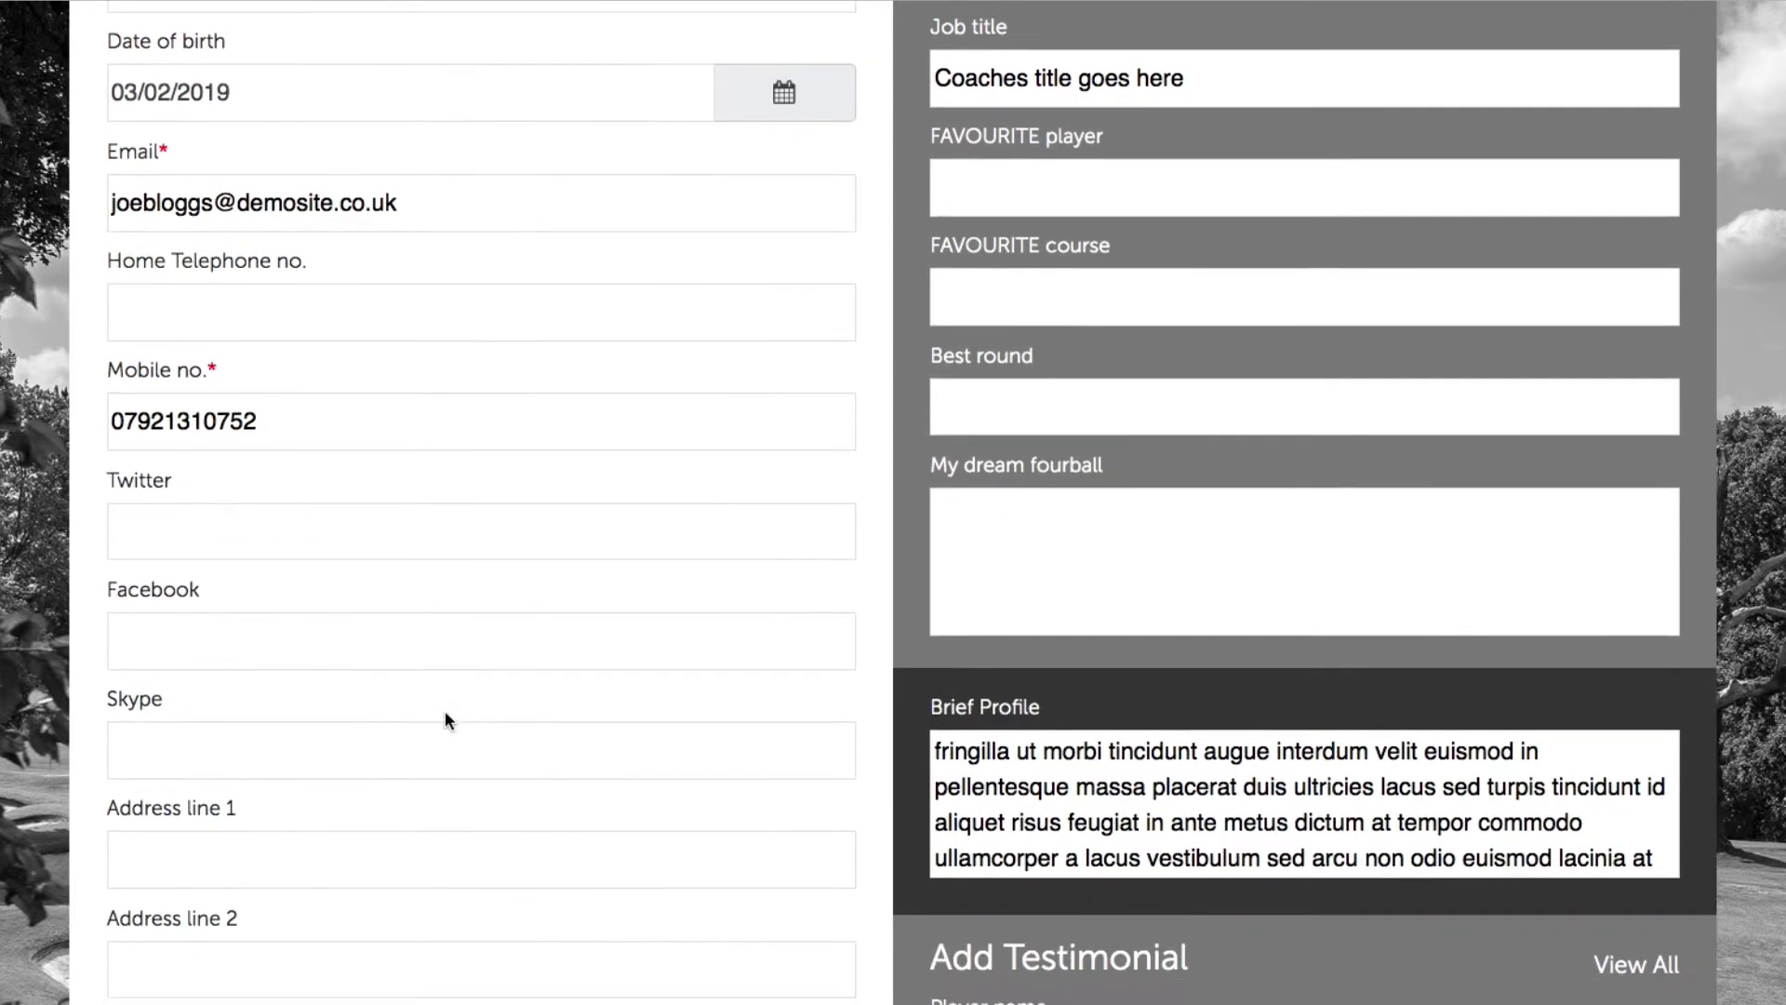
scroll(447, 713, "down", 4)
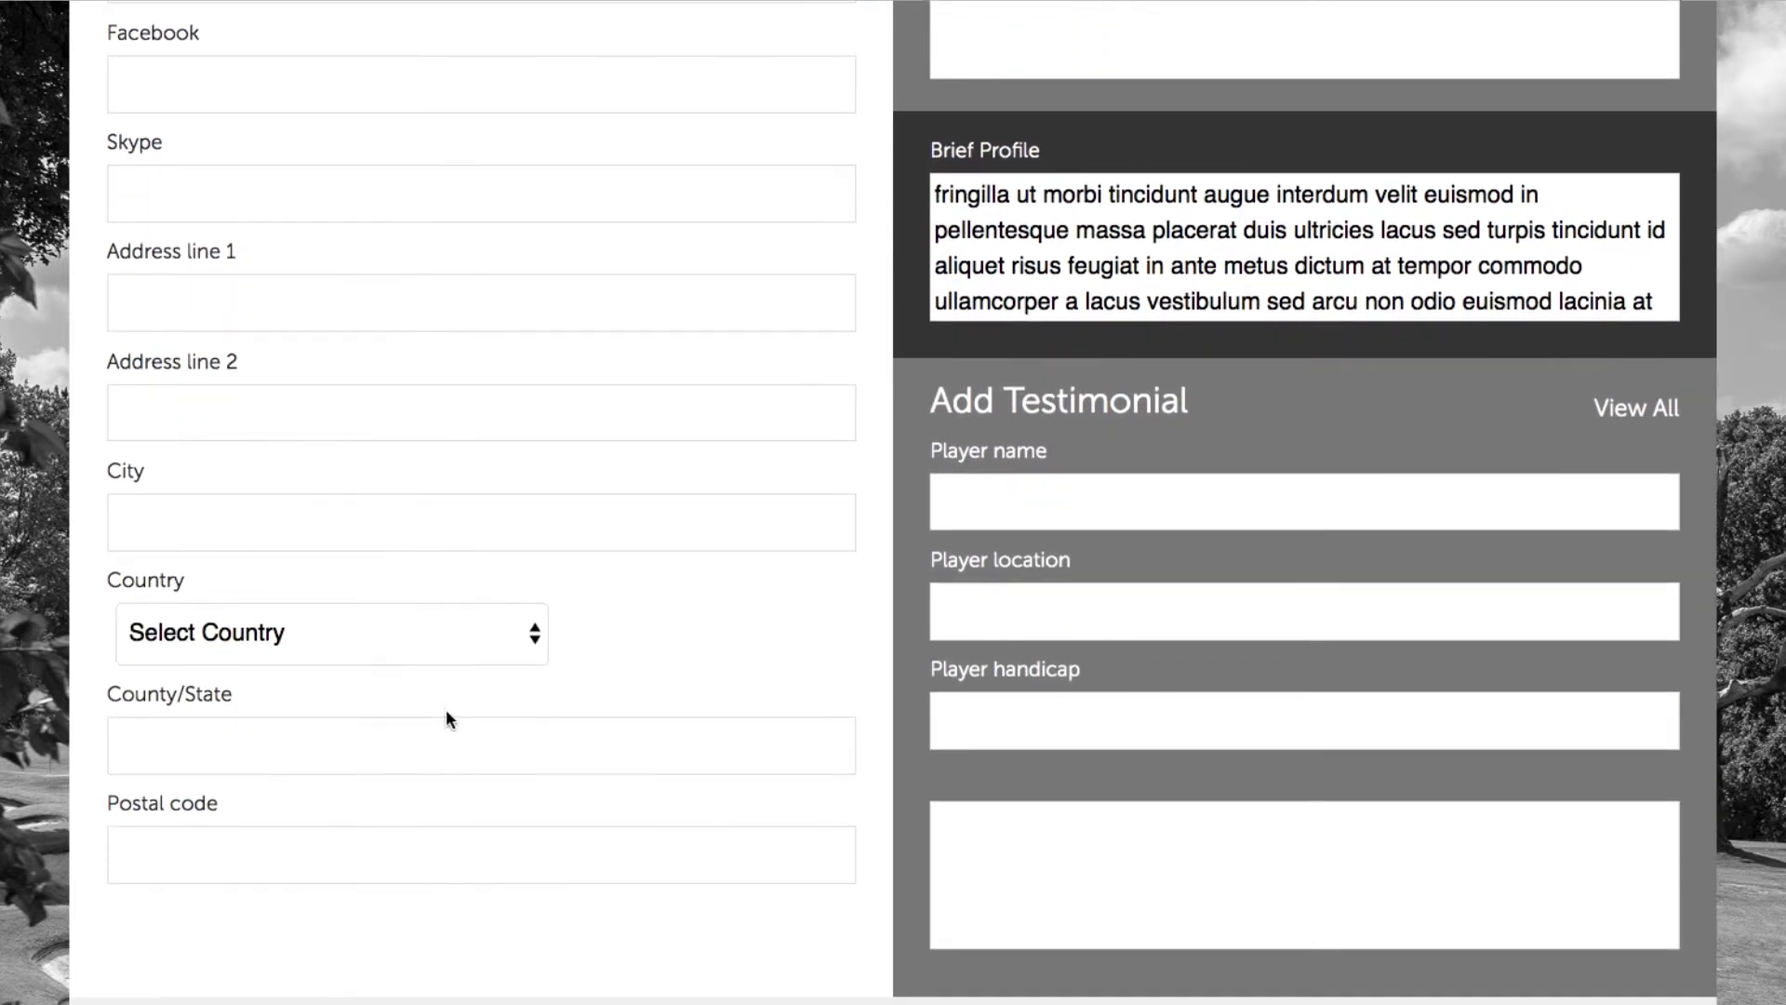
scroll(713, 758, "down", 2)
scroll(714, 763, "up", 8)
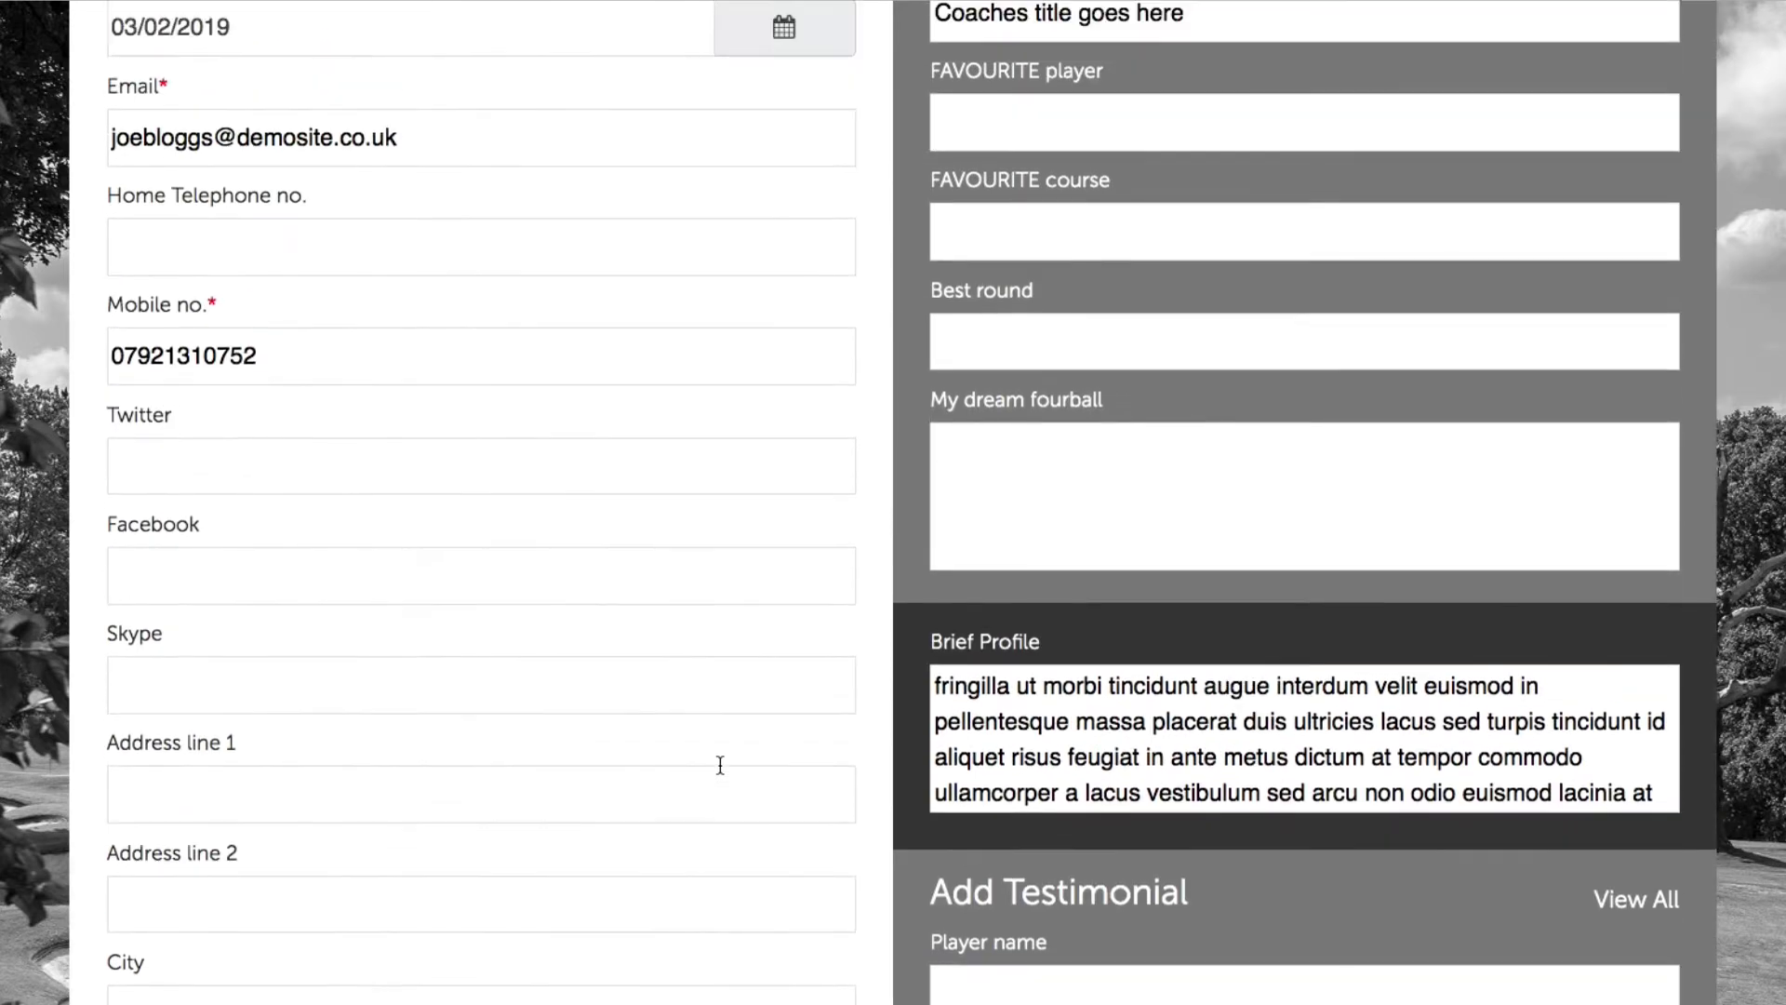
scroll(664, 647, "up", 3)
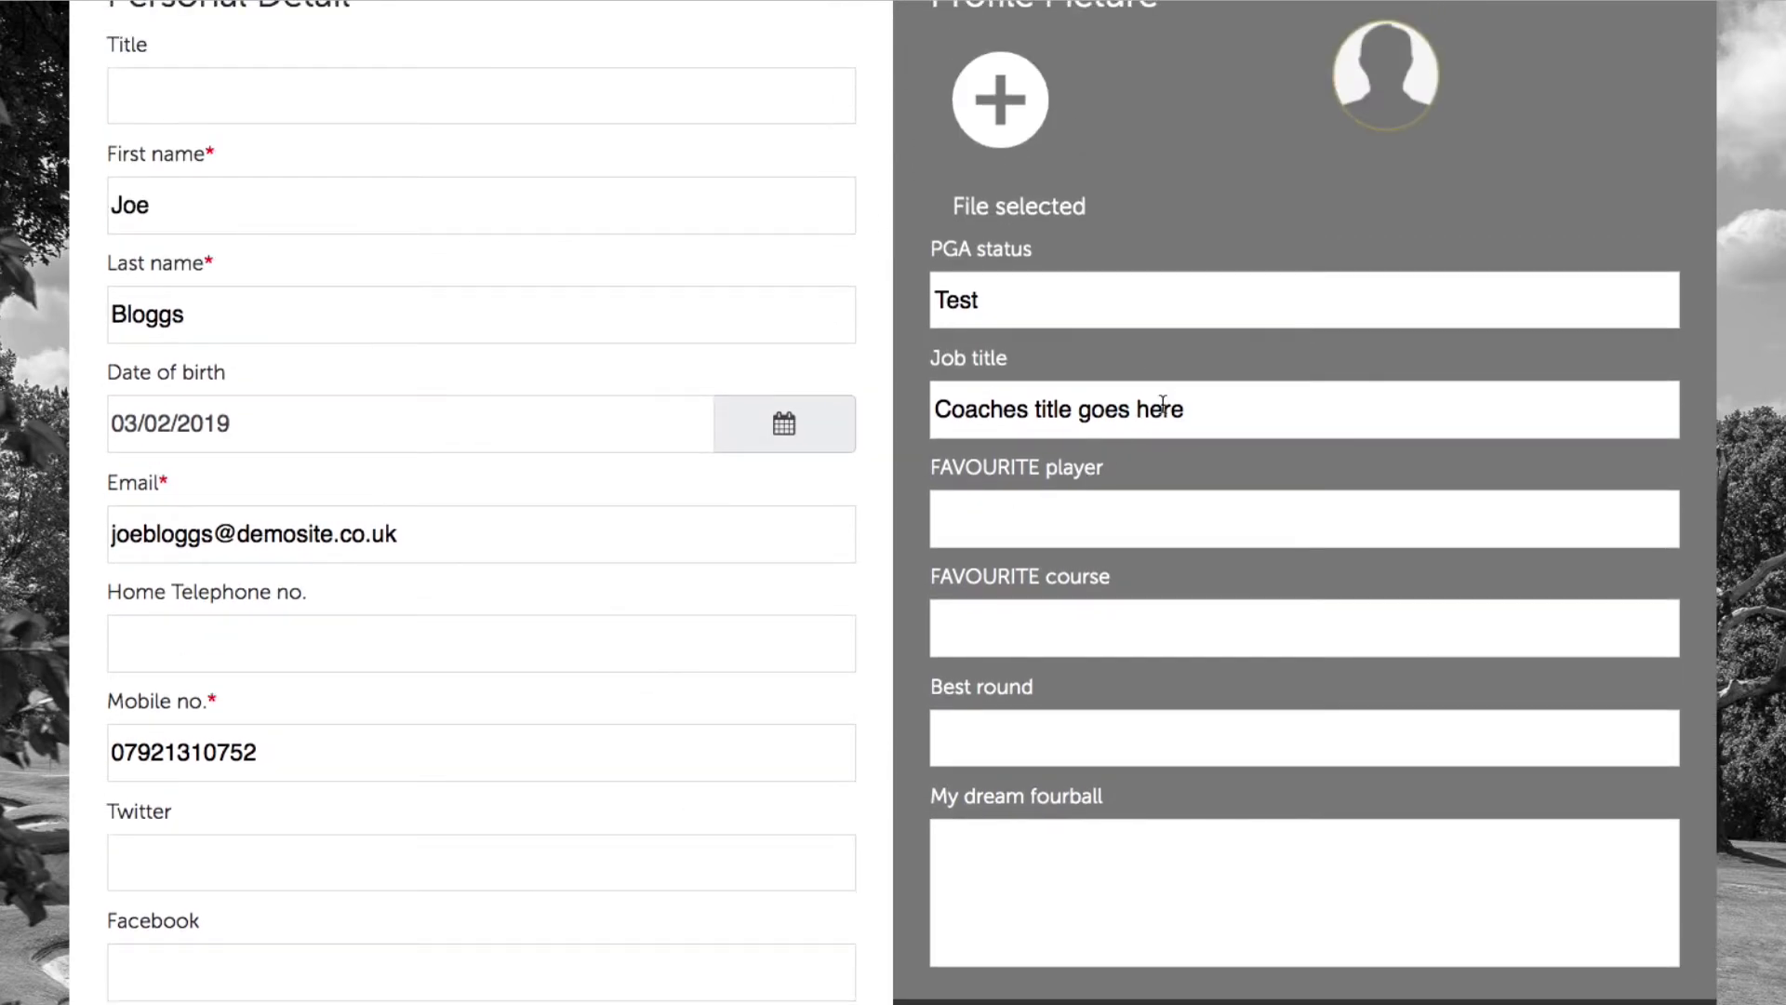
scroll(1162, 419, "up", 3)
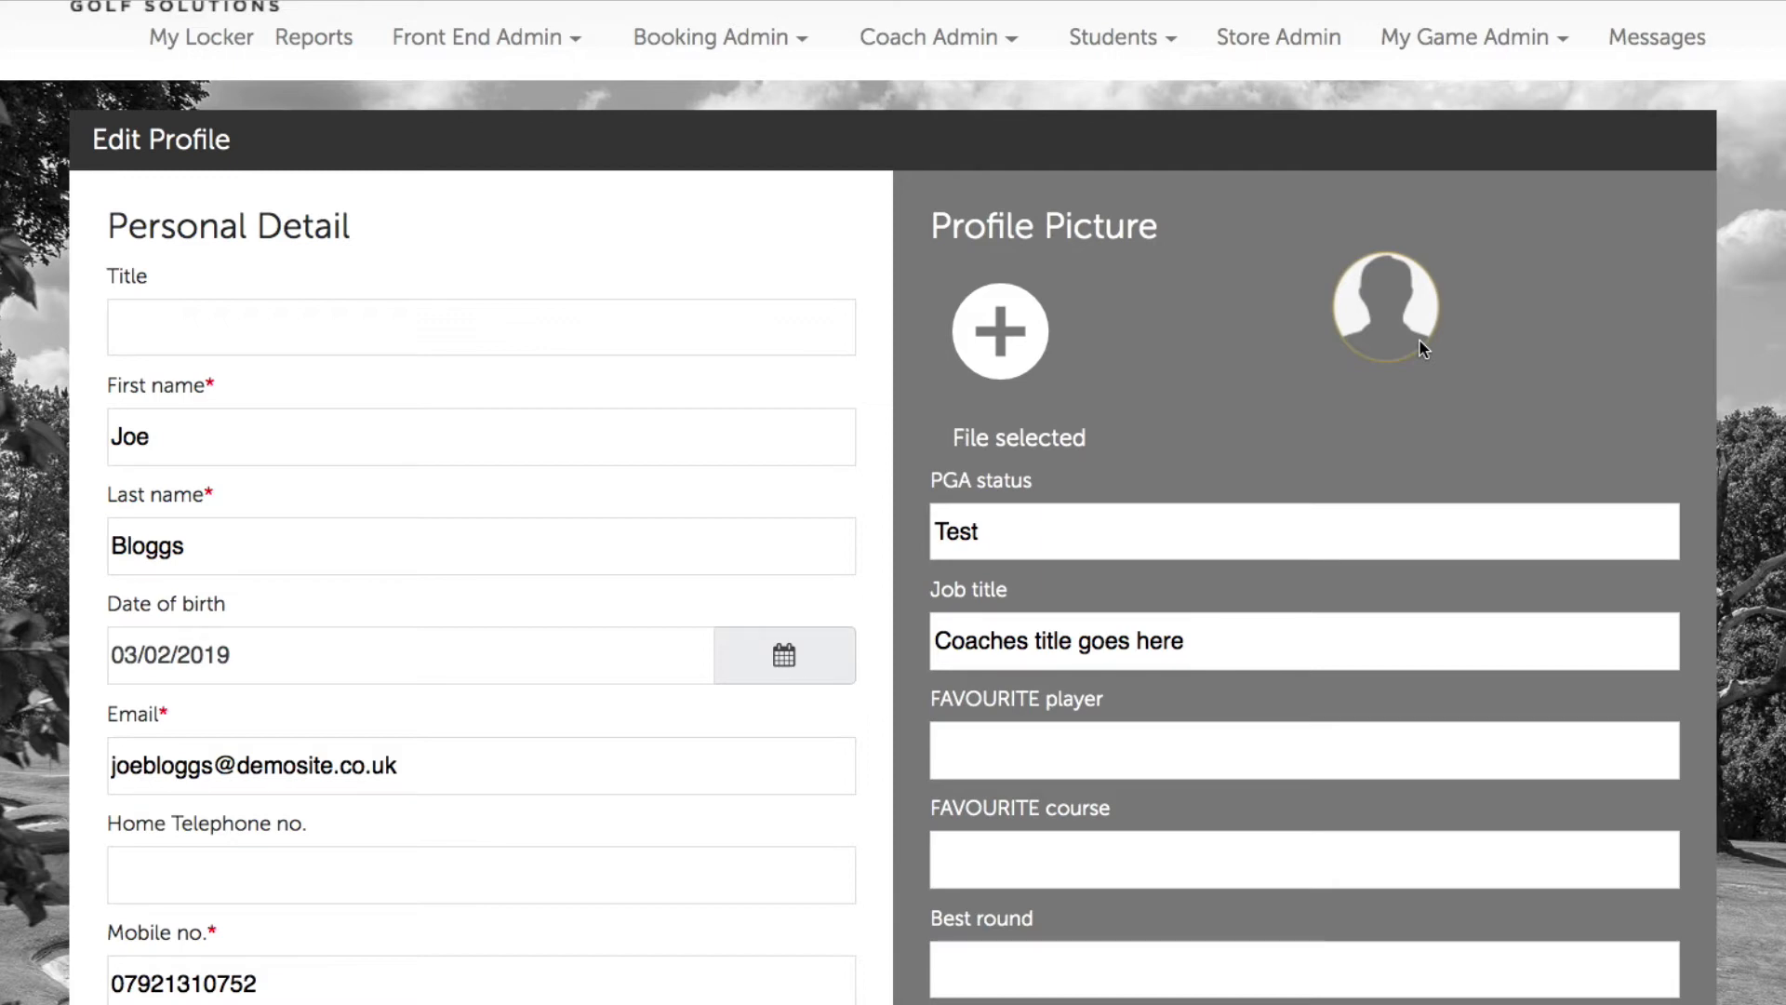
Step: Choose the small PNG silhouette image from the Desktop as the profile picture
left_click(1017, 353)
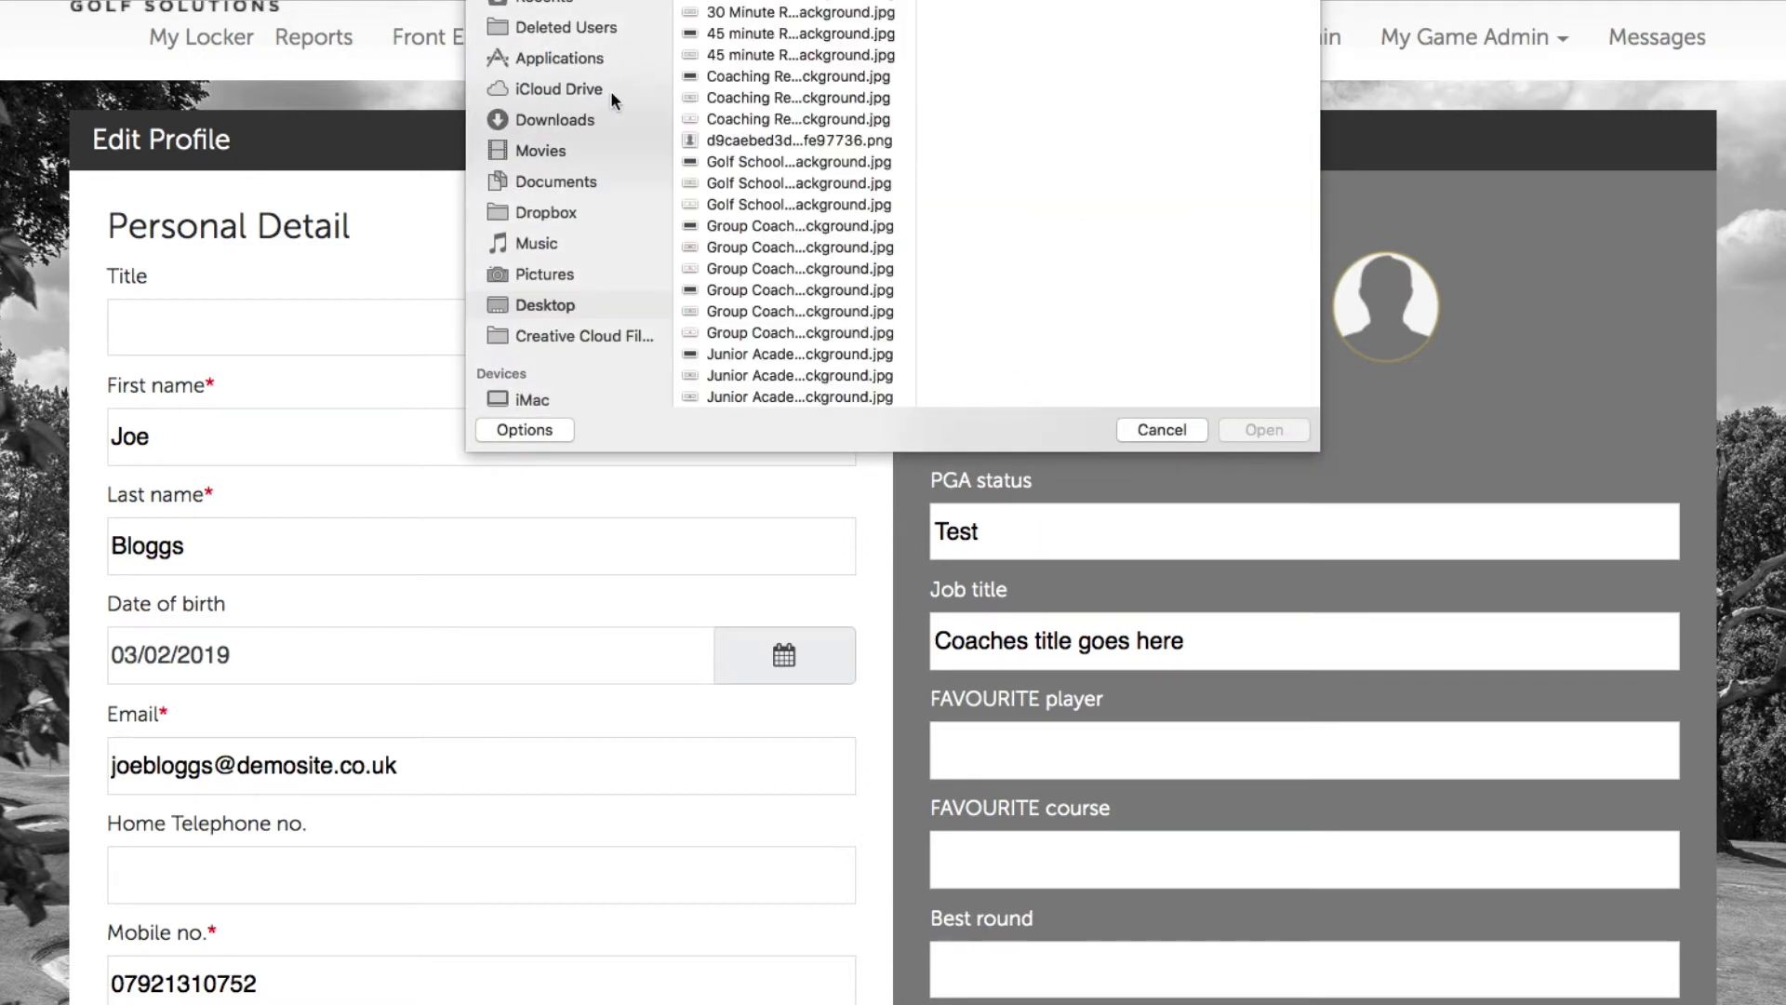
scroll(807, 190, "down", 7)
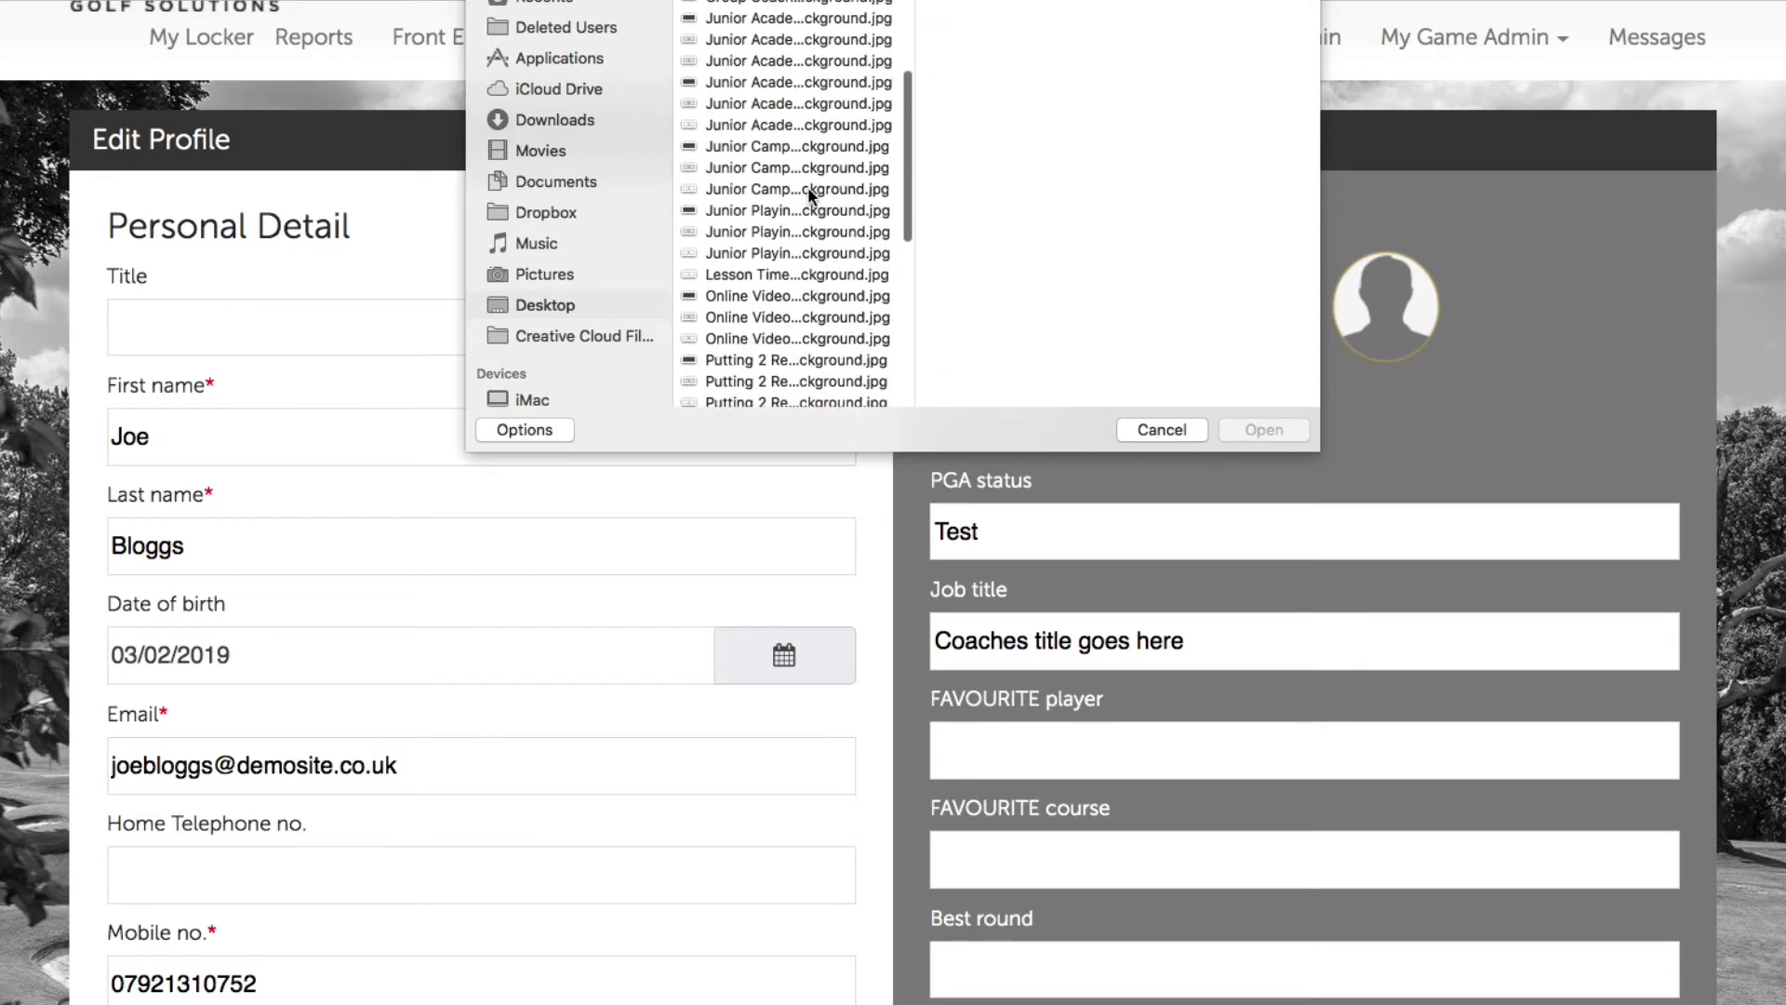
scroll(807, 190, "up", 7)
left_click(785, 142)
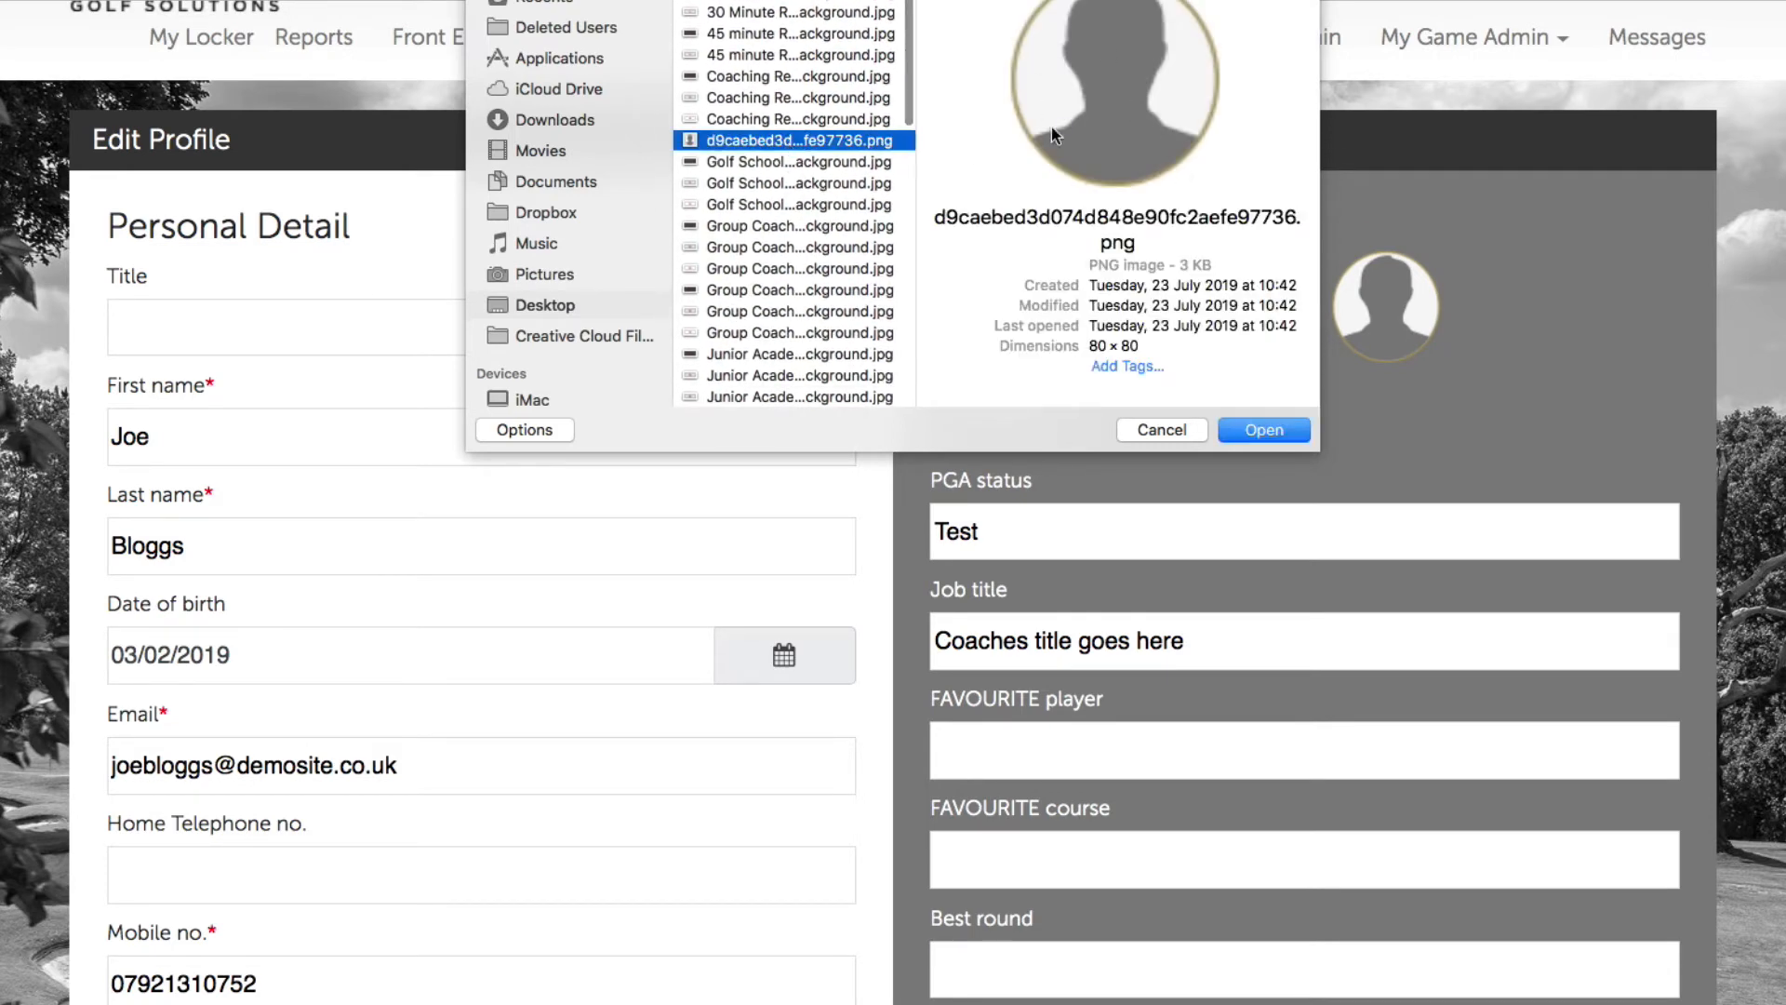
left_click(1265, 430)
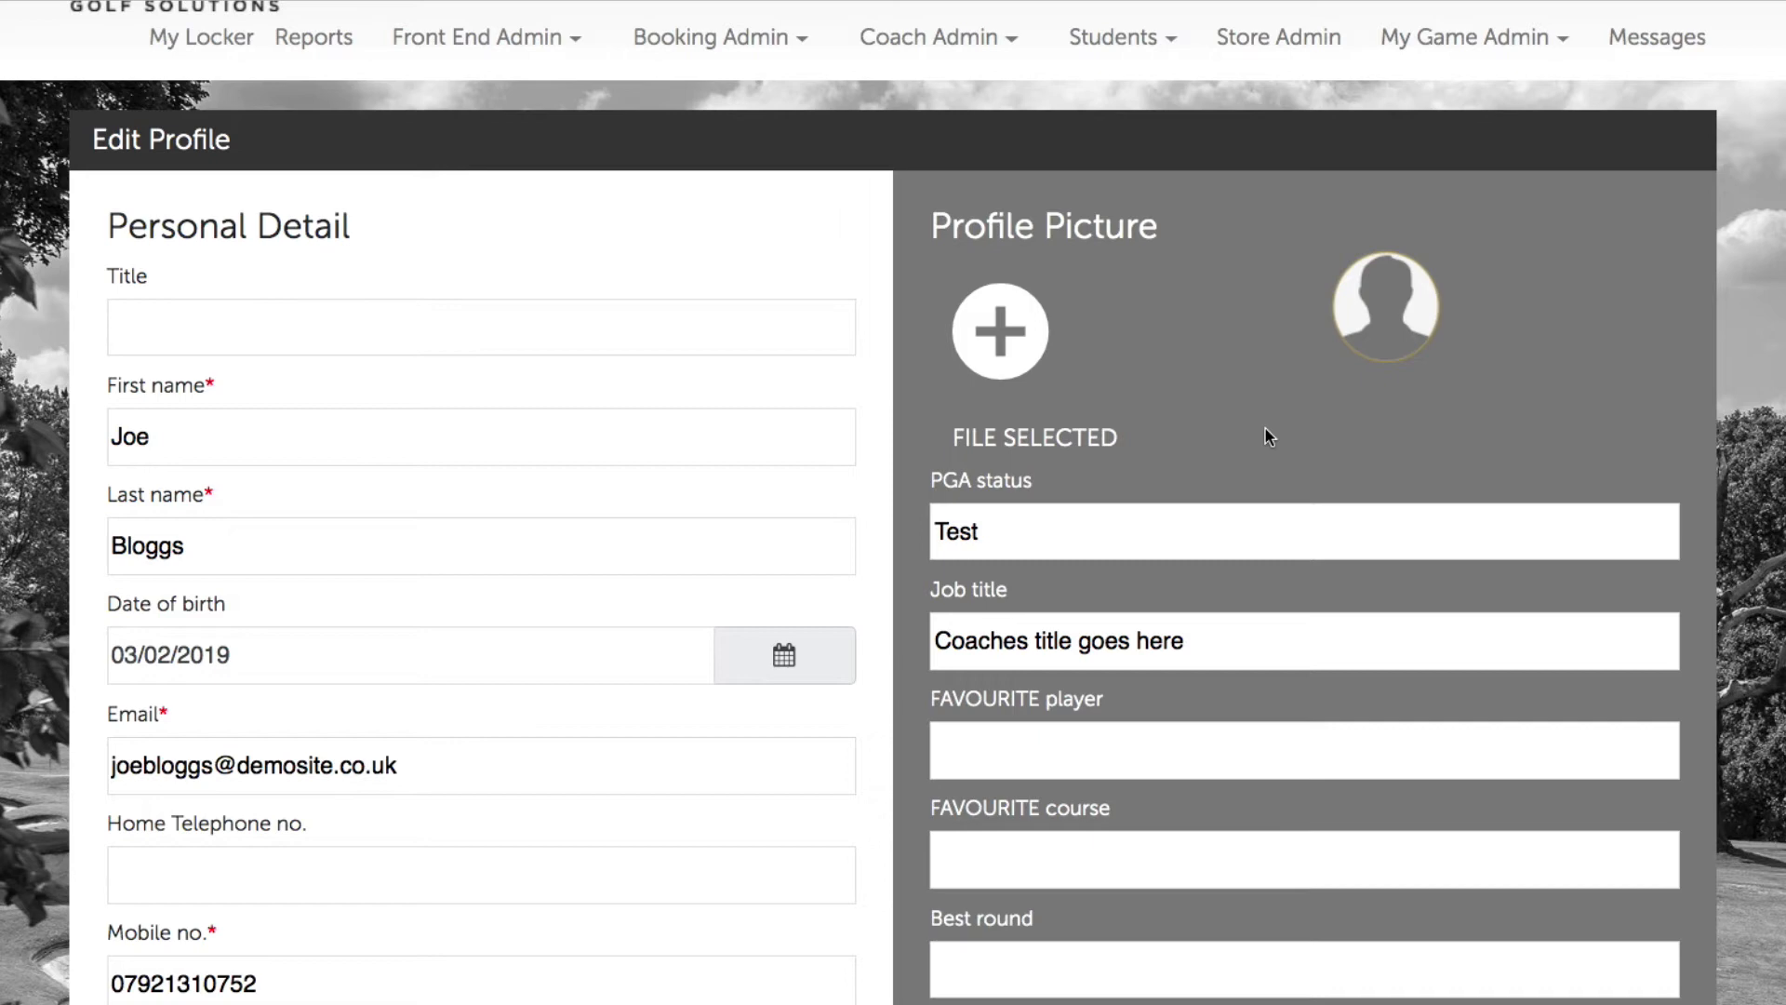
Step: Delete the 'Test' value from the PGA status field
scroll(1264, 437, "down", 3)
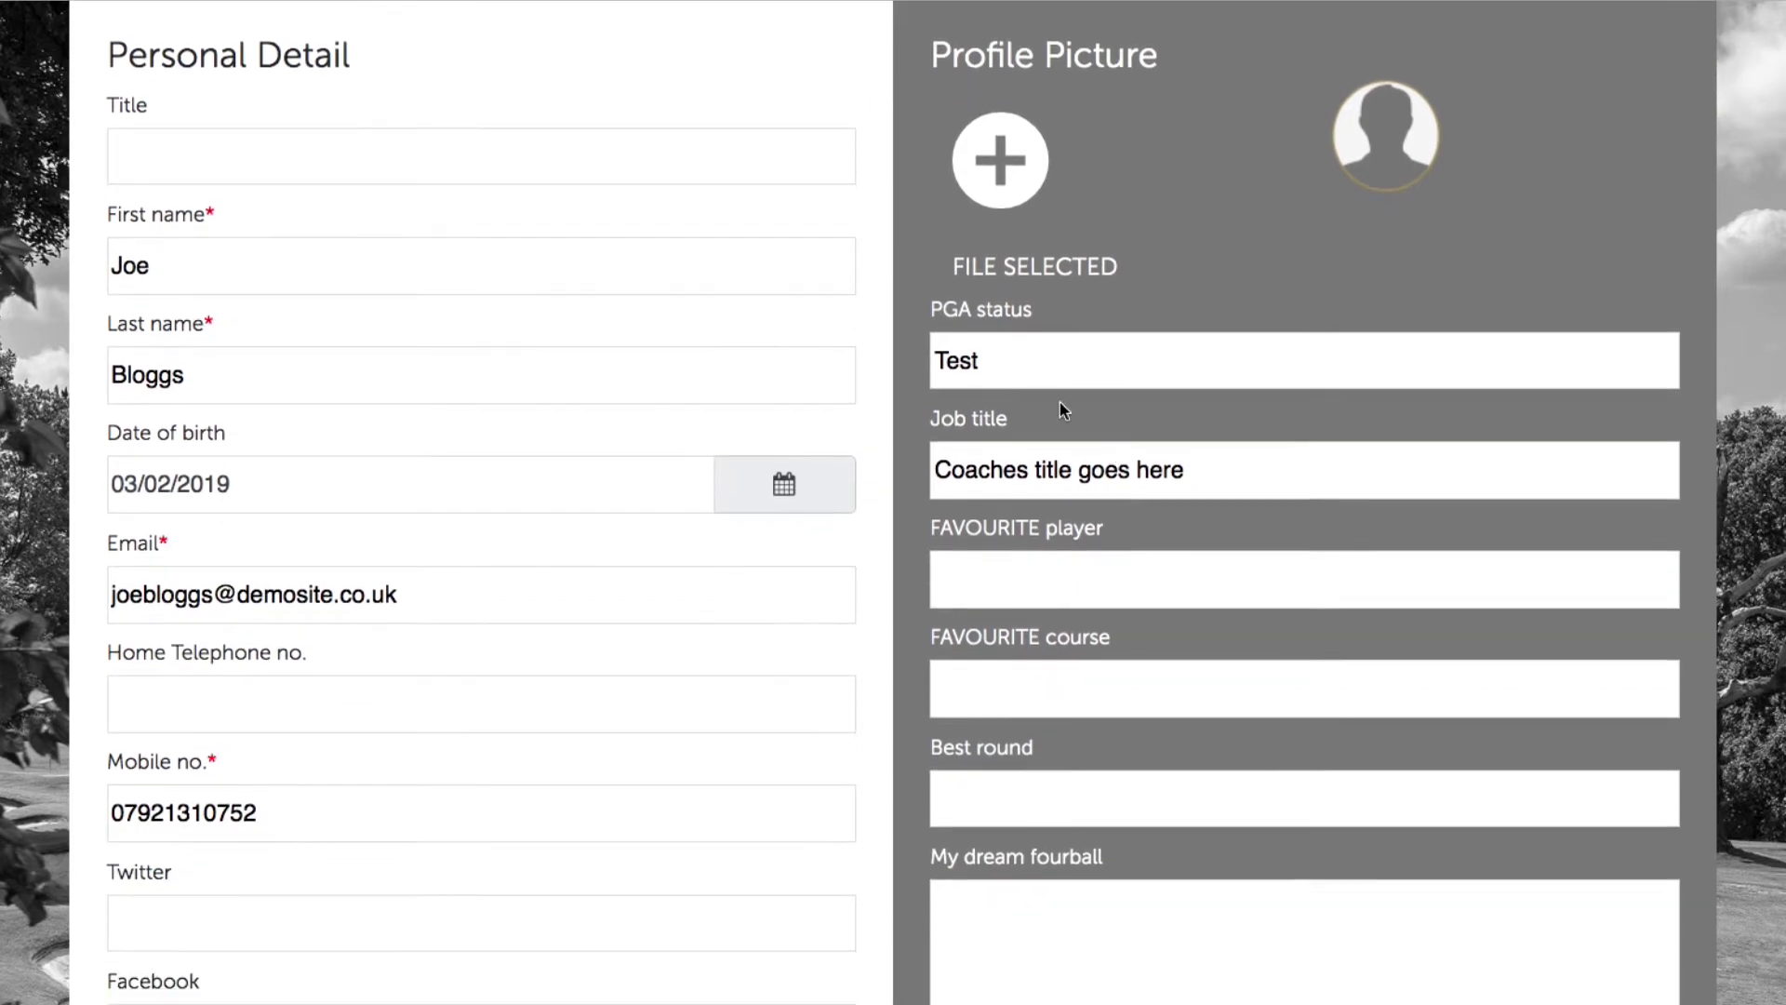
left_click_drag(996, 355, 849, 348)
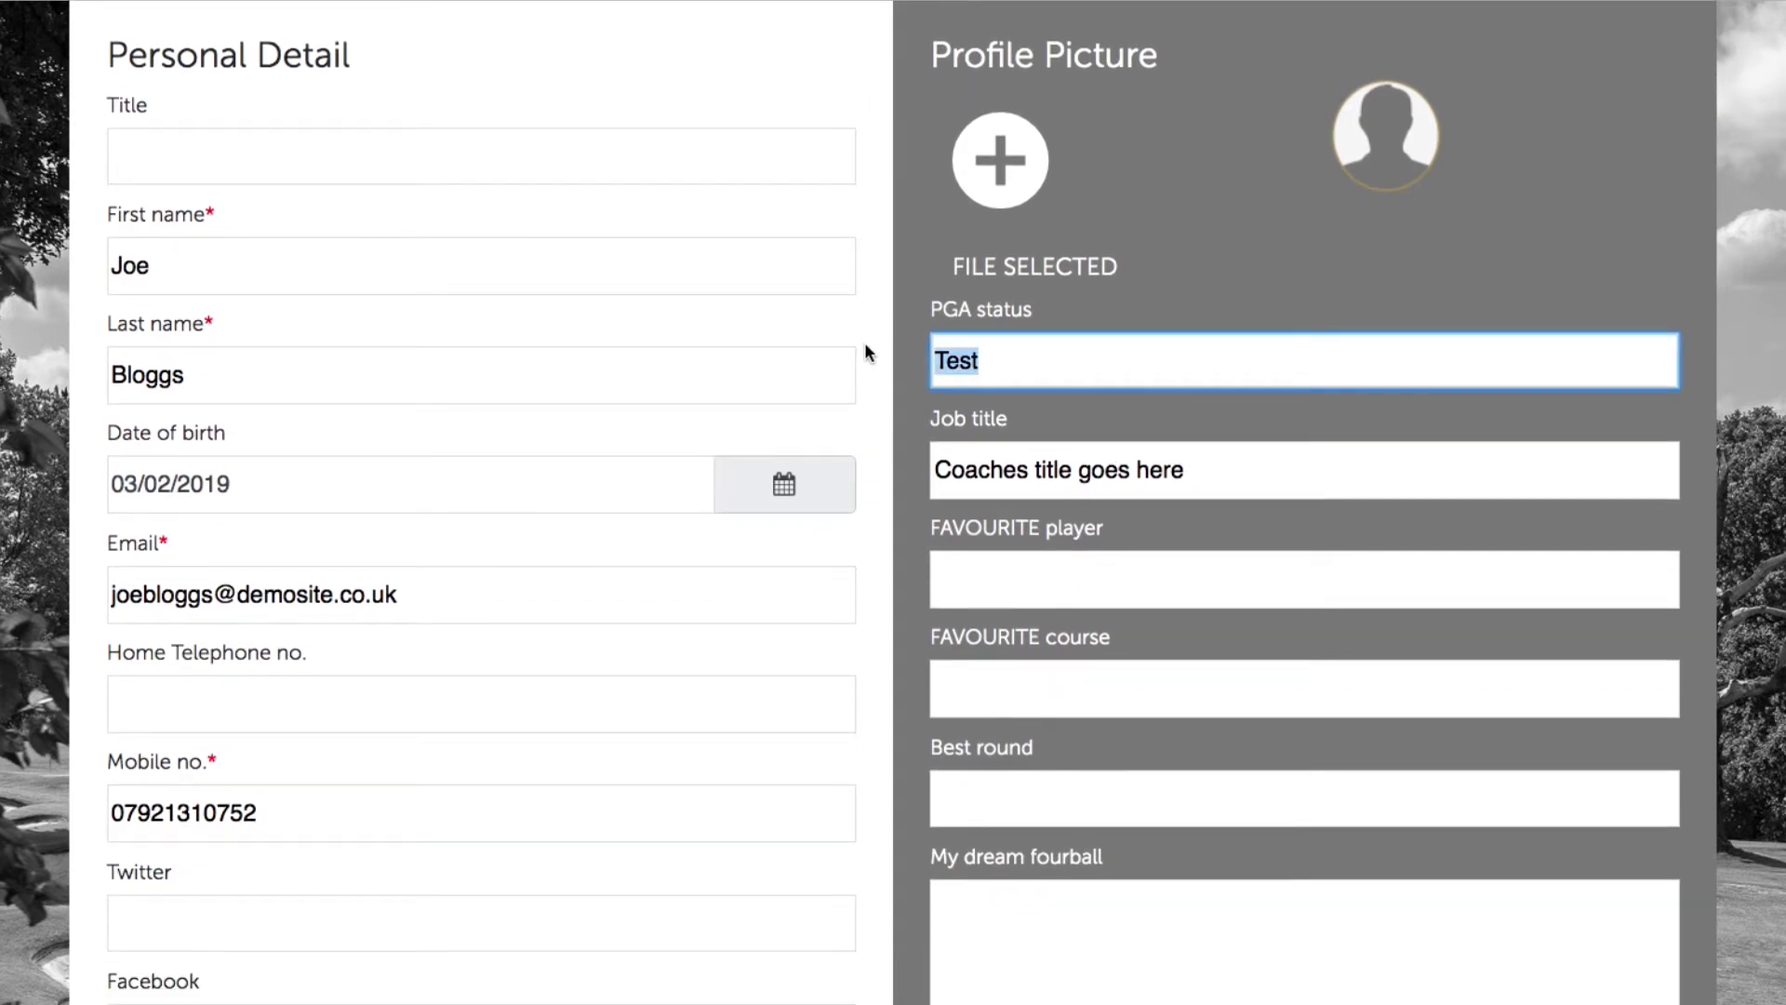
key("BackSpace")
left_click(1252, 414)
Step: Replace the placeholder job title with 'PGA Professional' from the suggestions
scroll(1243, 426, "down", 1)
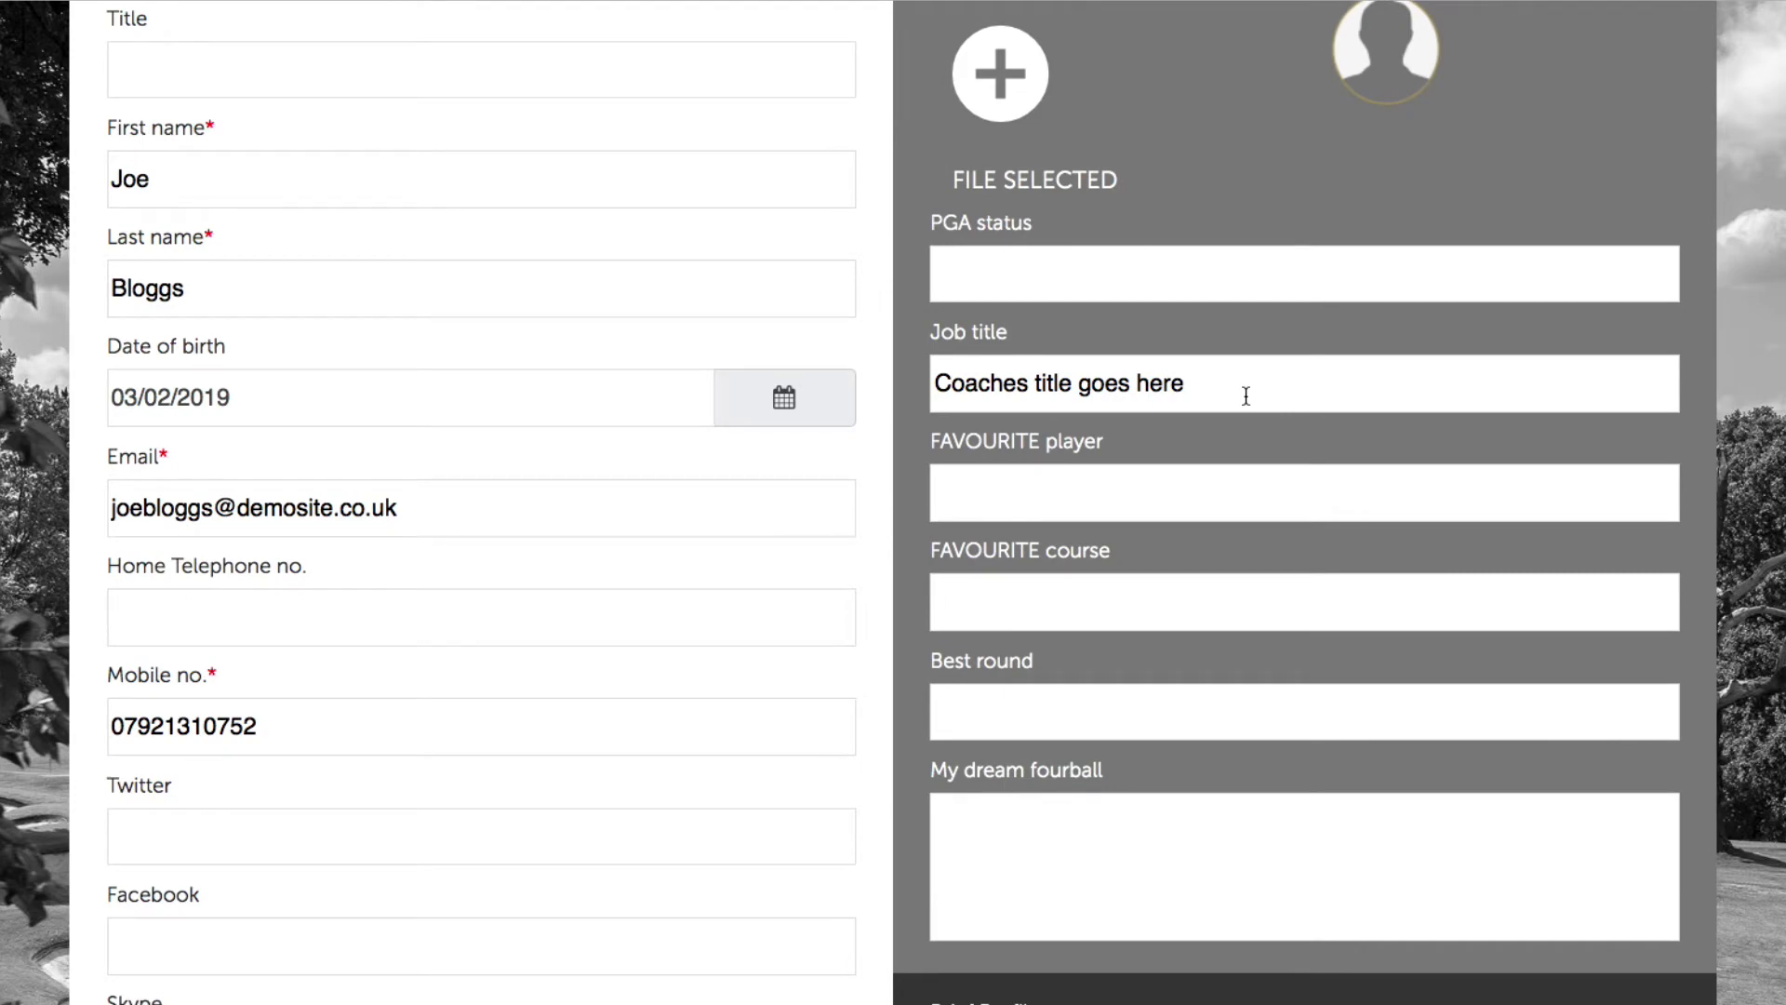
left_click(1218, 382)
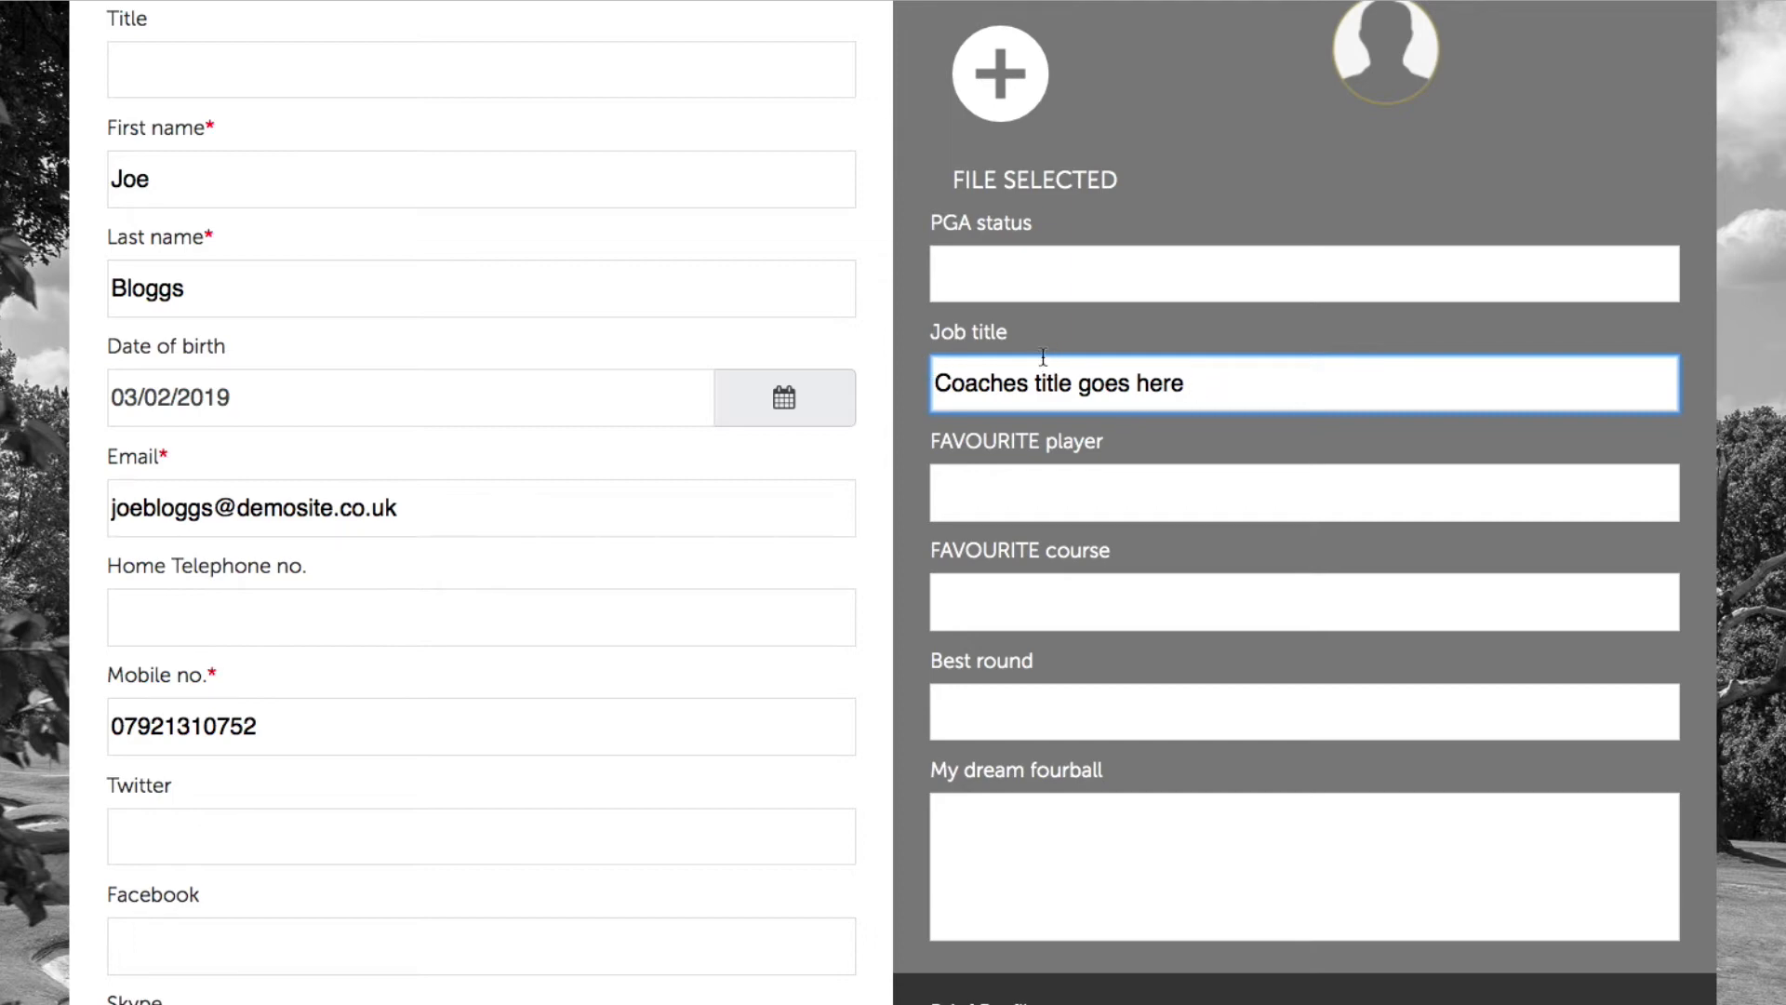
left_click_drag(1244, 387, 846, 354)
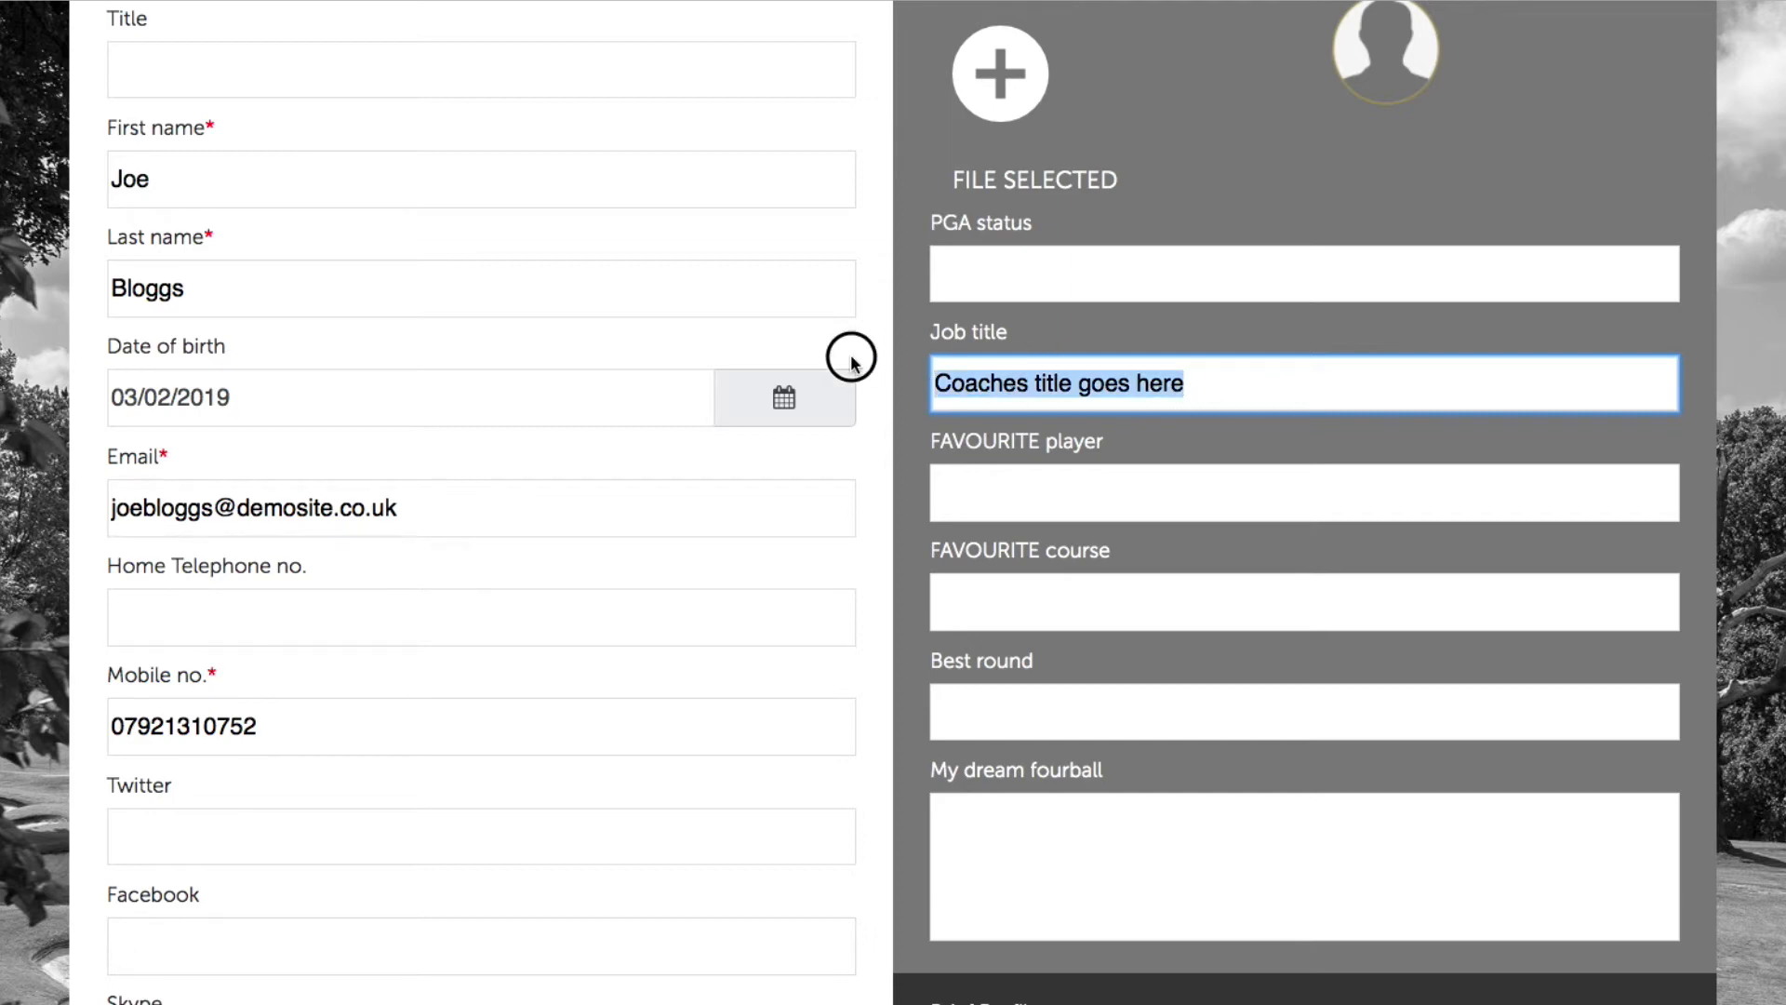
key("BackSpace")
type("PGA")
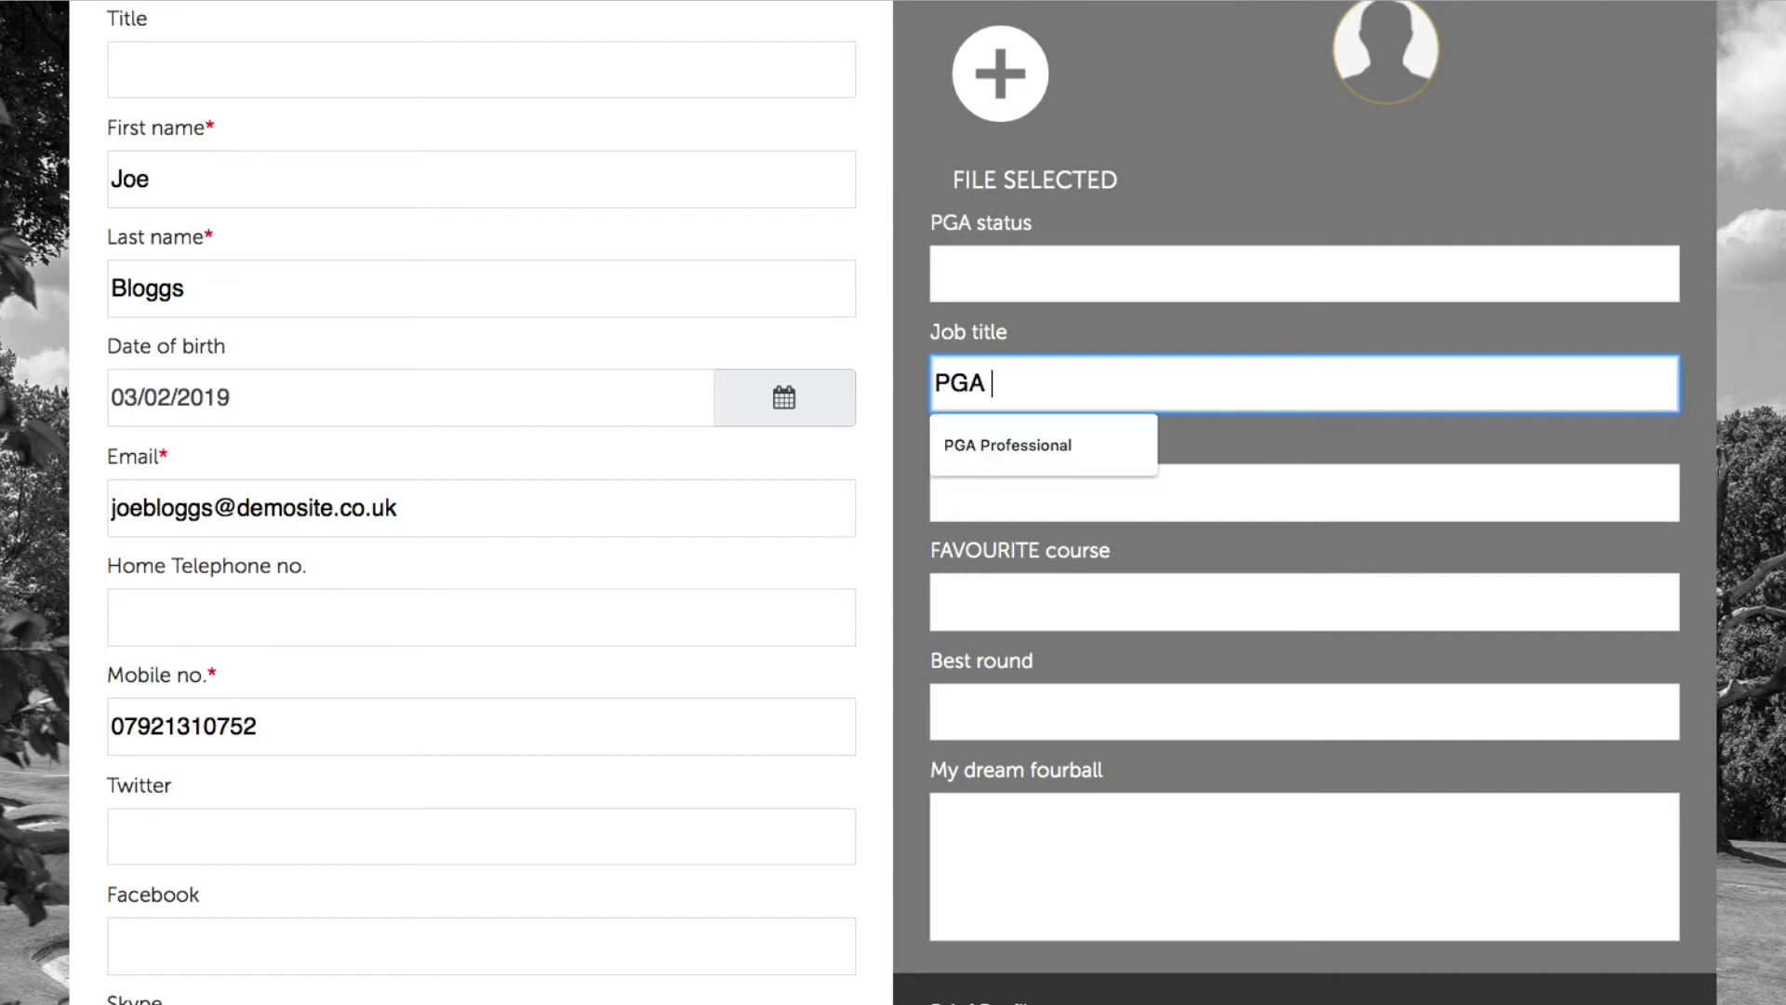
left_click(1139, 448)
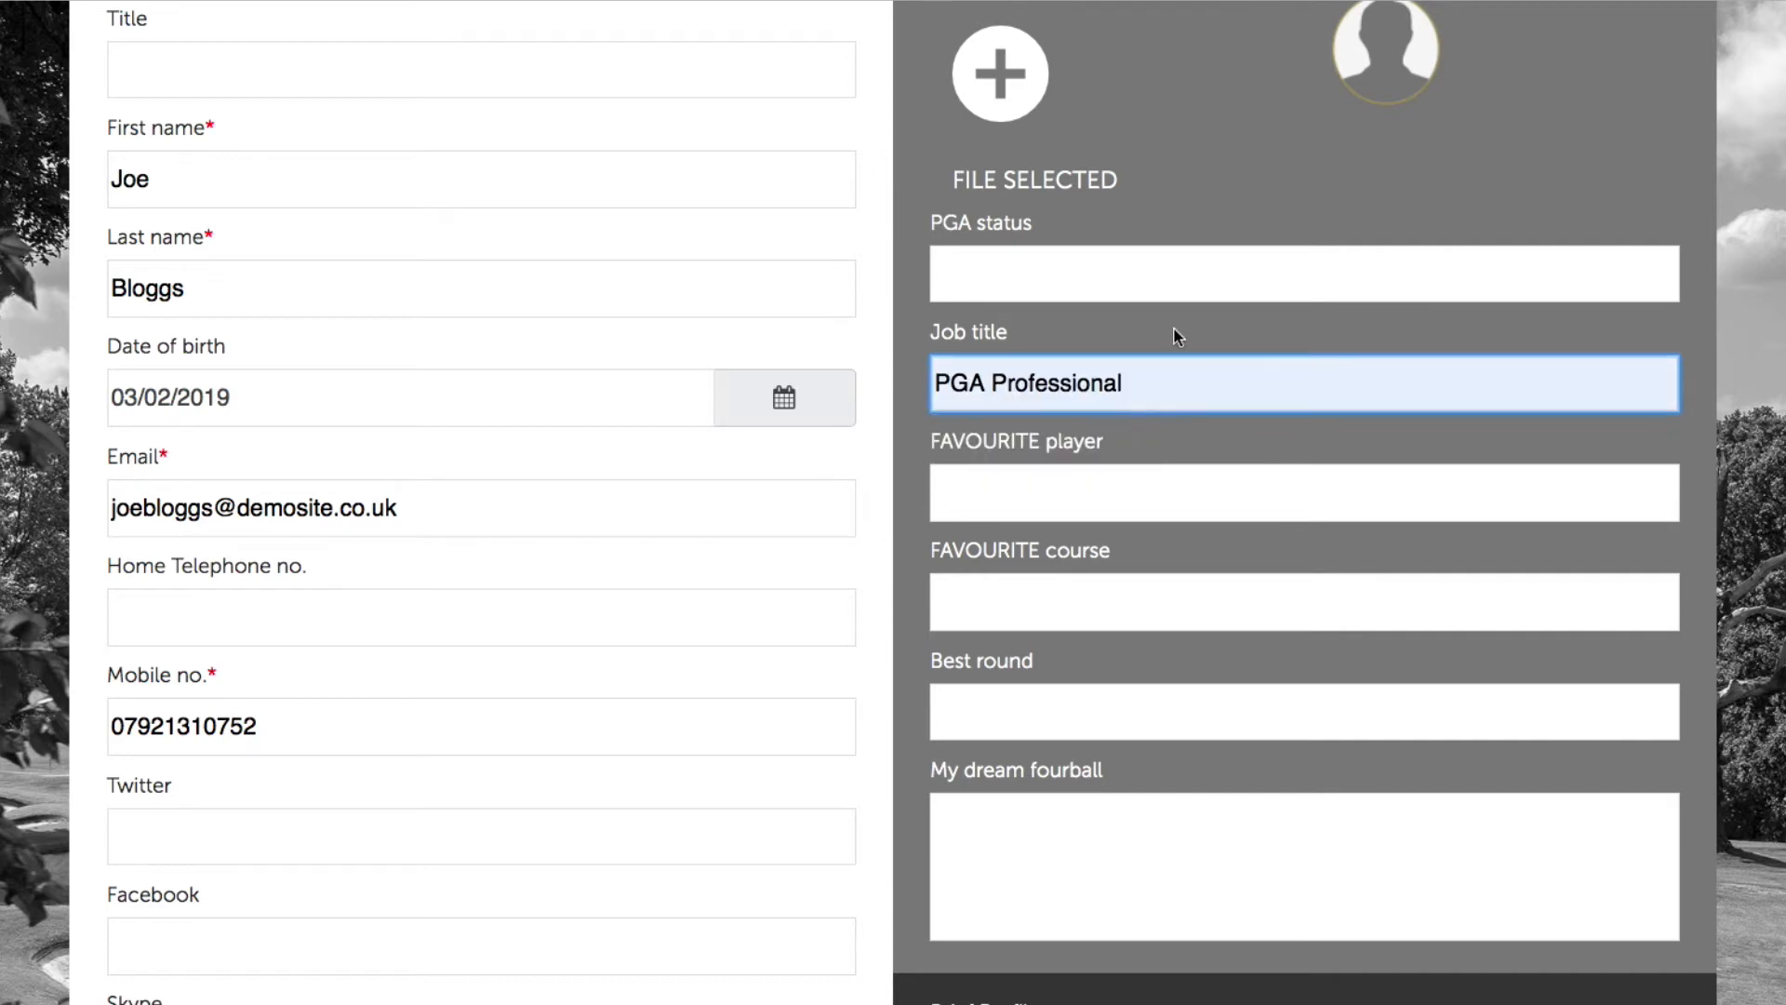
scroll(1169, 336, "down", 4)
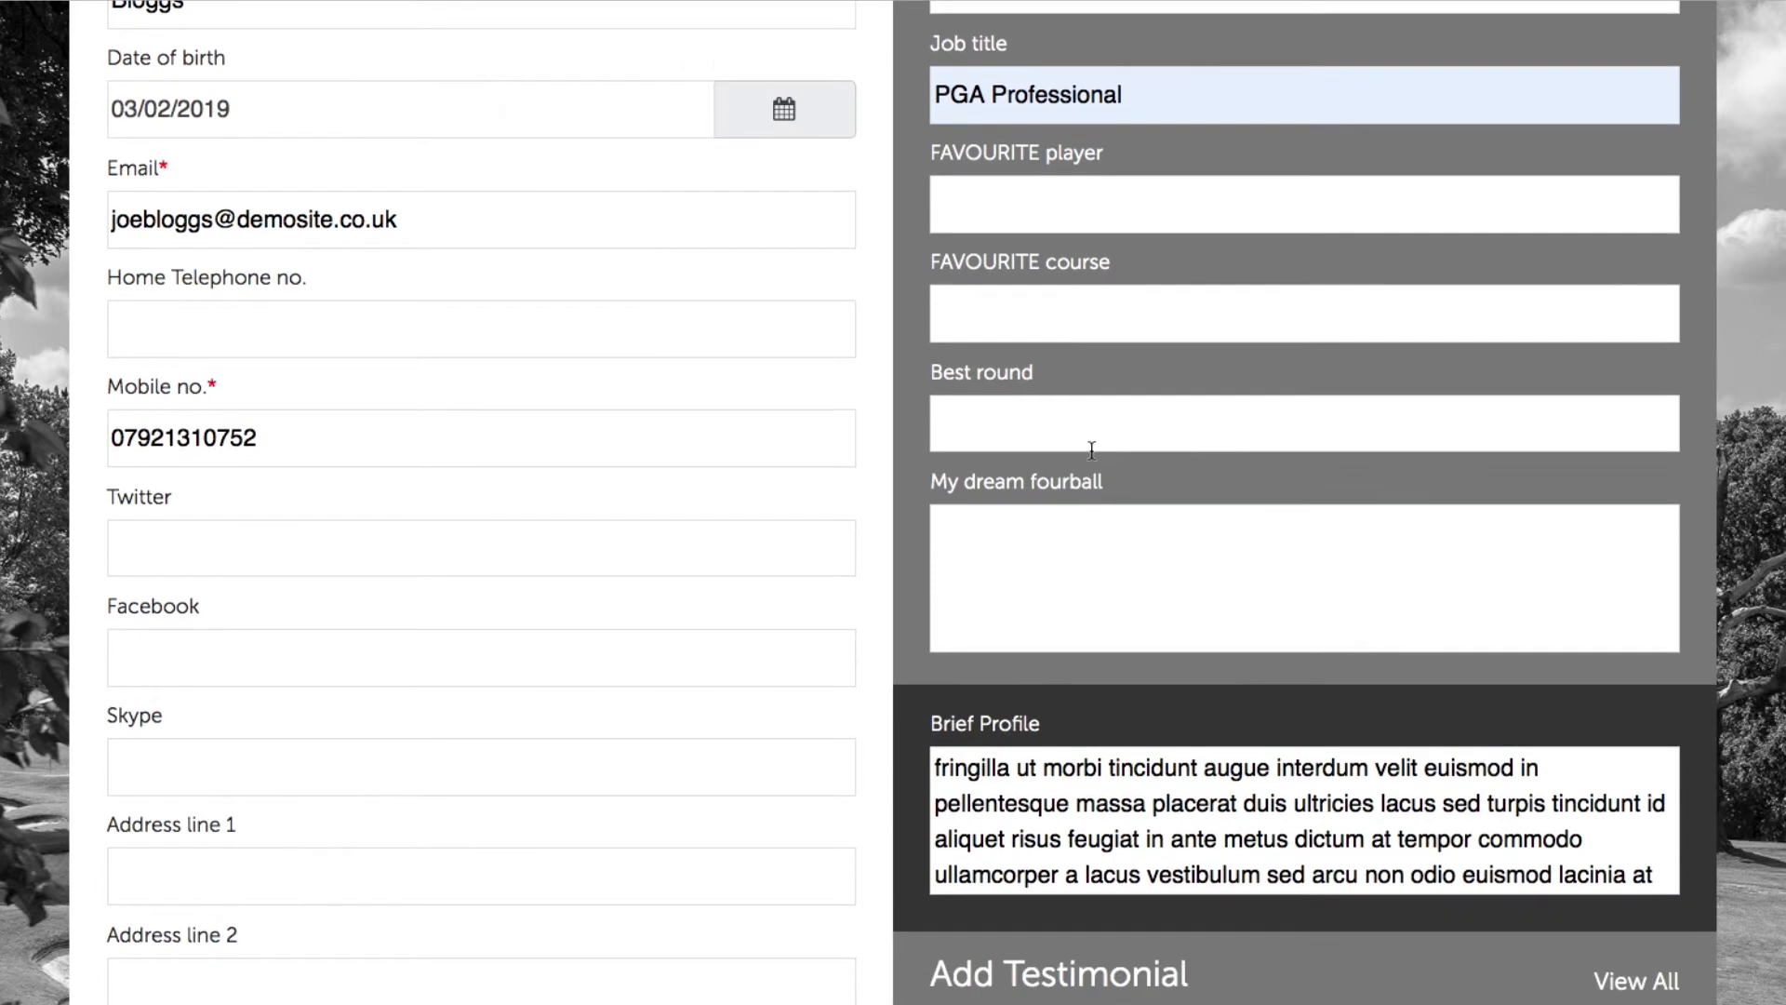
scroll(1162, 637, "down", 2)
left_click(1020, 679)
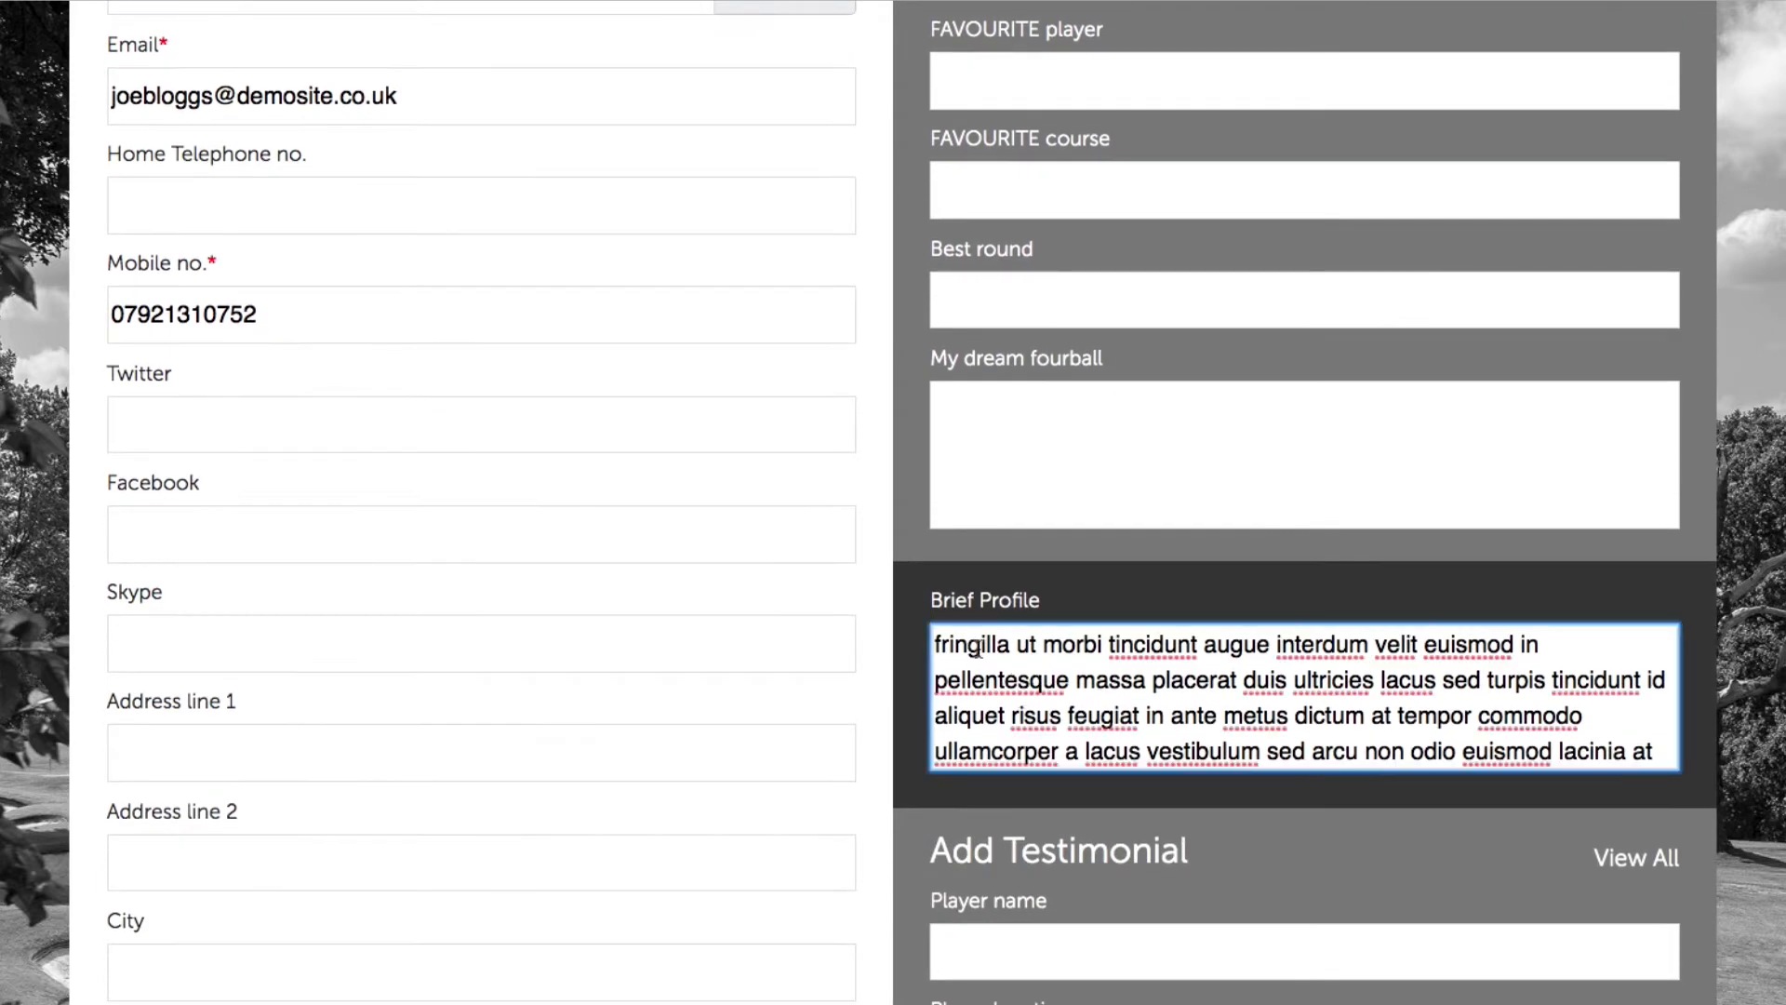
scroll(978, 648, "down", 2)
scroll(979, 649, "down", 1)
scroll(1258, 717, "up", 3)
scroll(1257, 717, "down", 2)
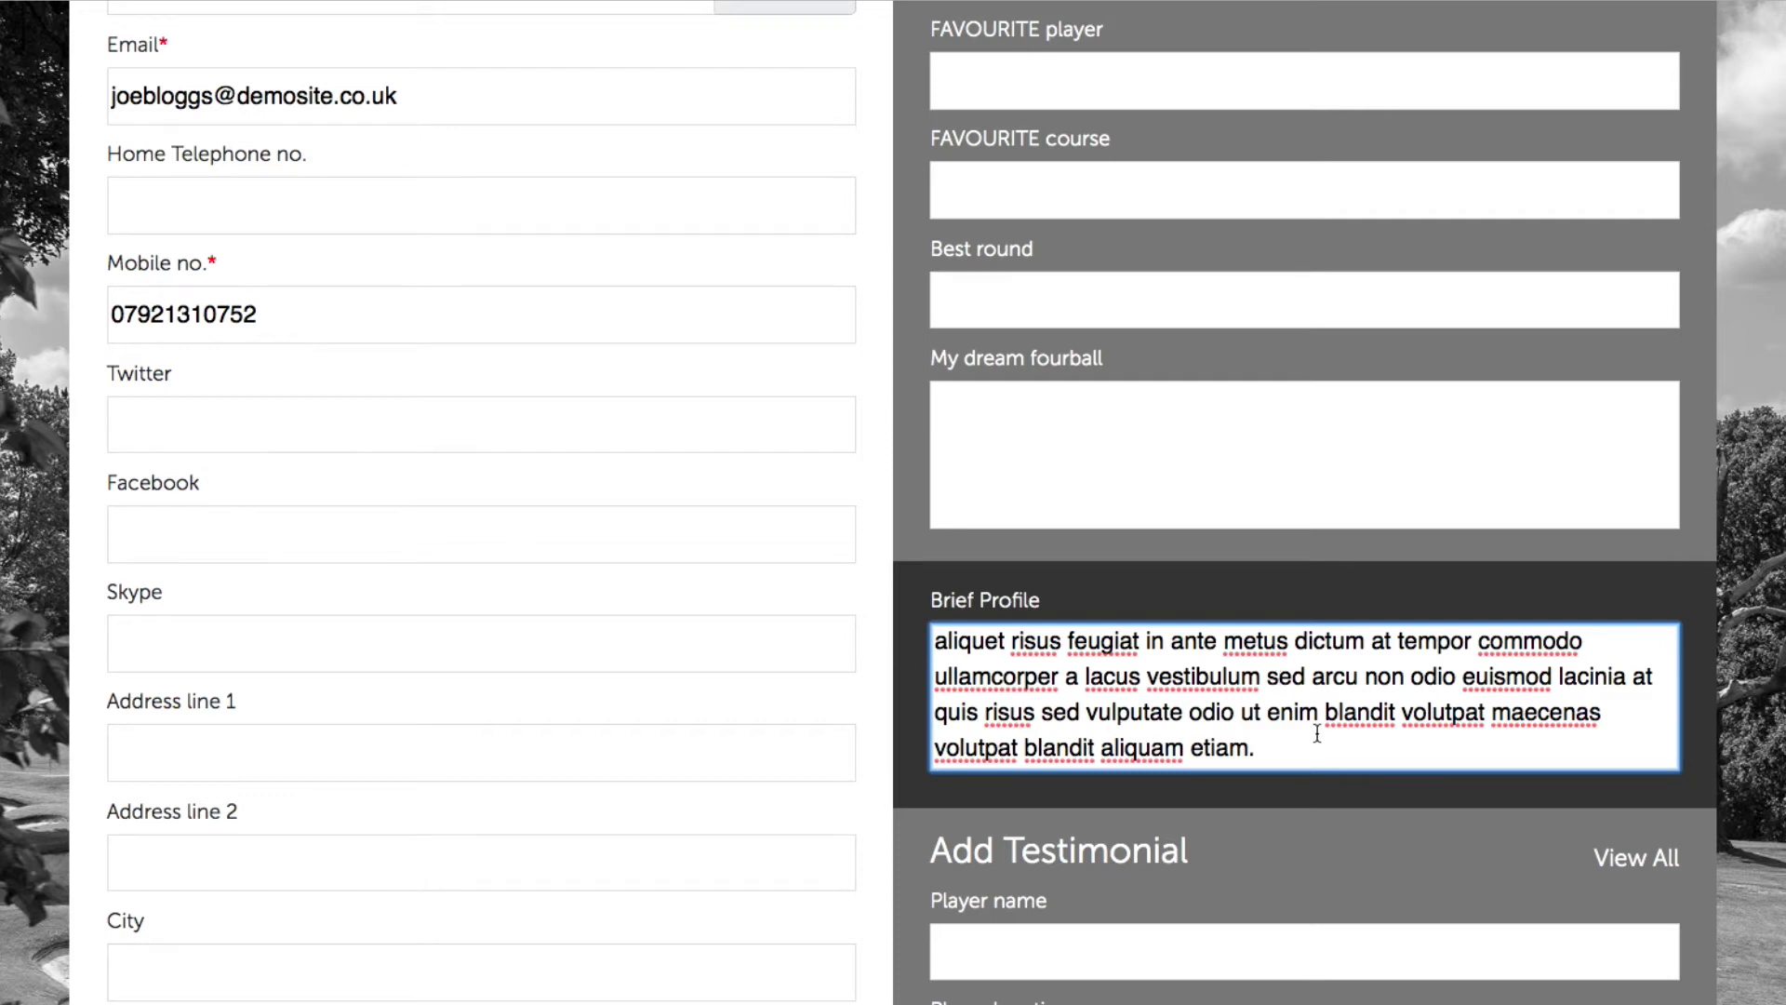
scroll(1317, 733, "up", 2)
scroll(1317, 733, "down", 3)
scroll(1254, 715, "up", 2)
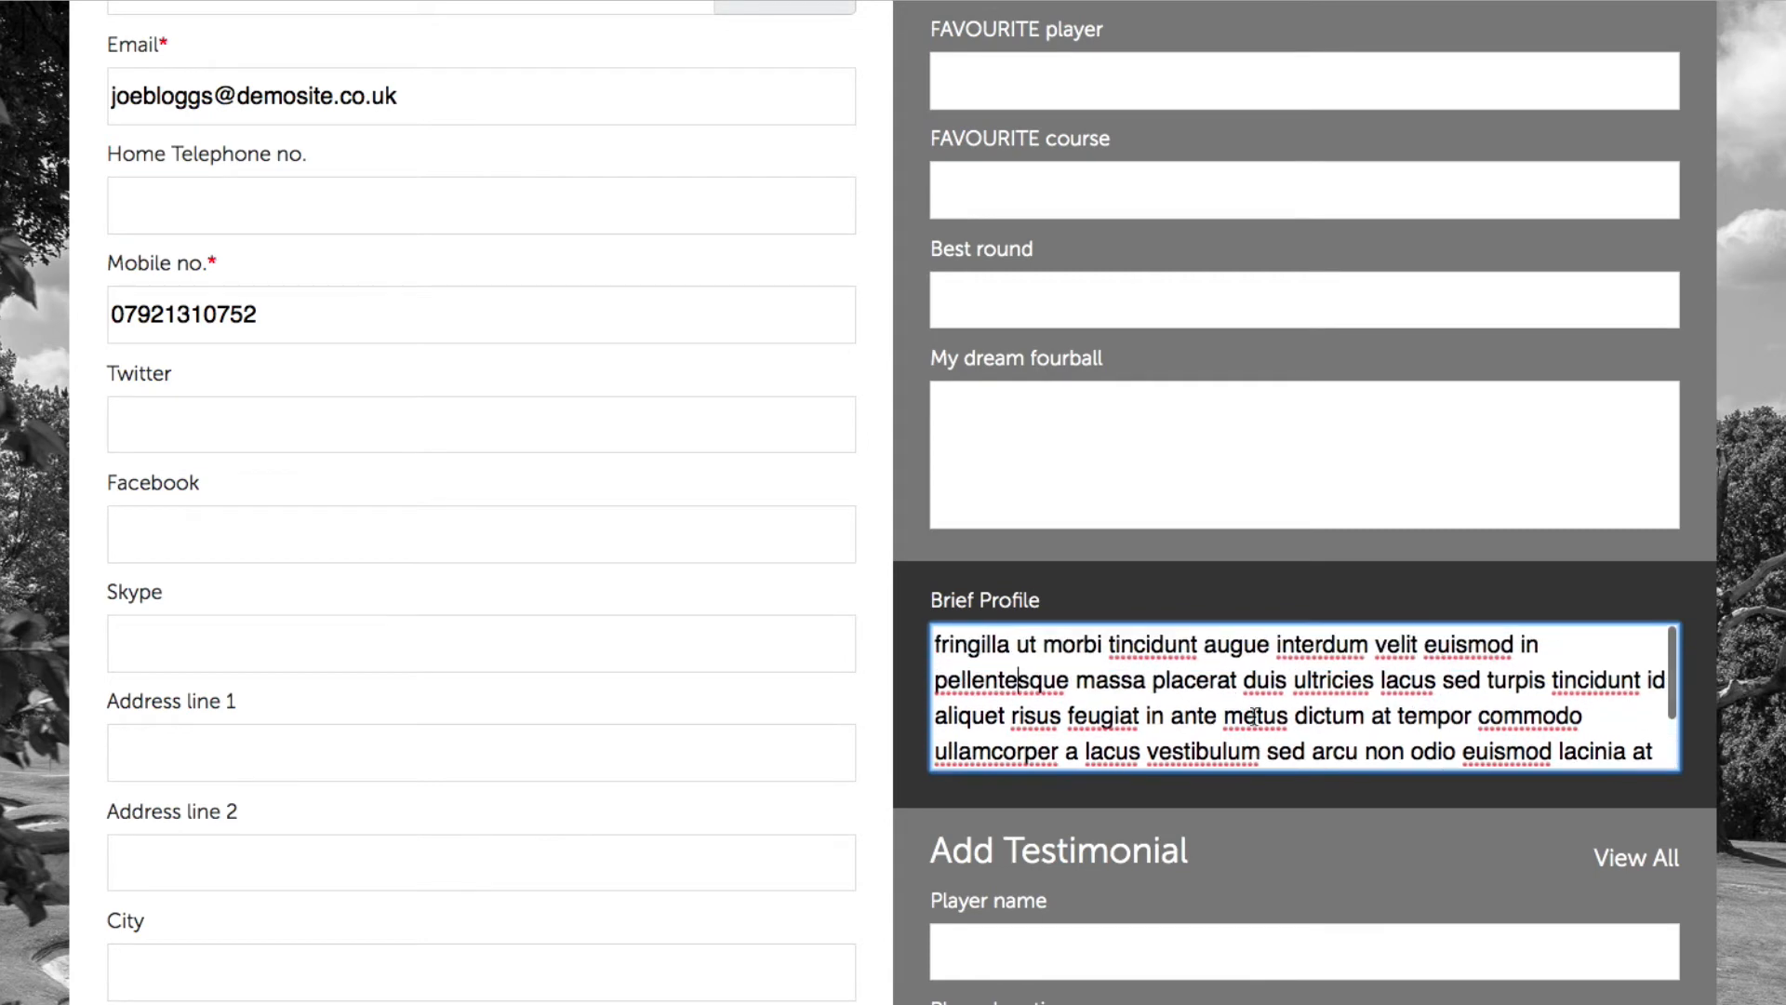
scroll(1298, 721, "down", 2)
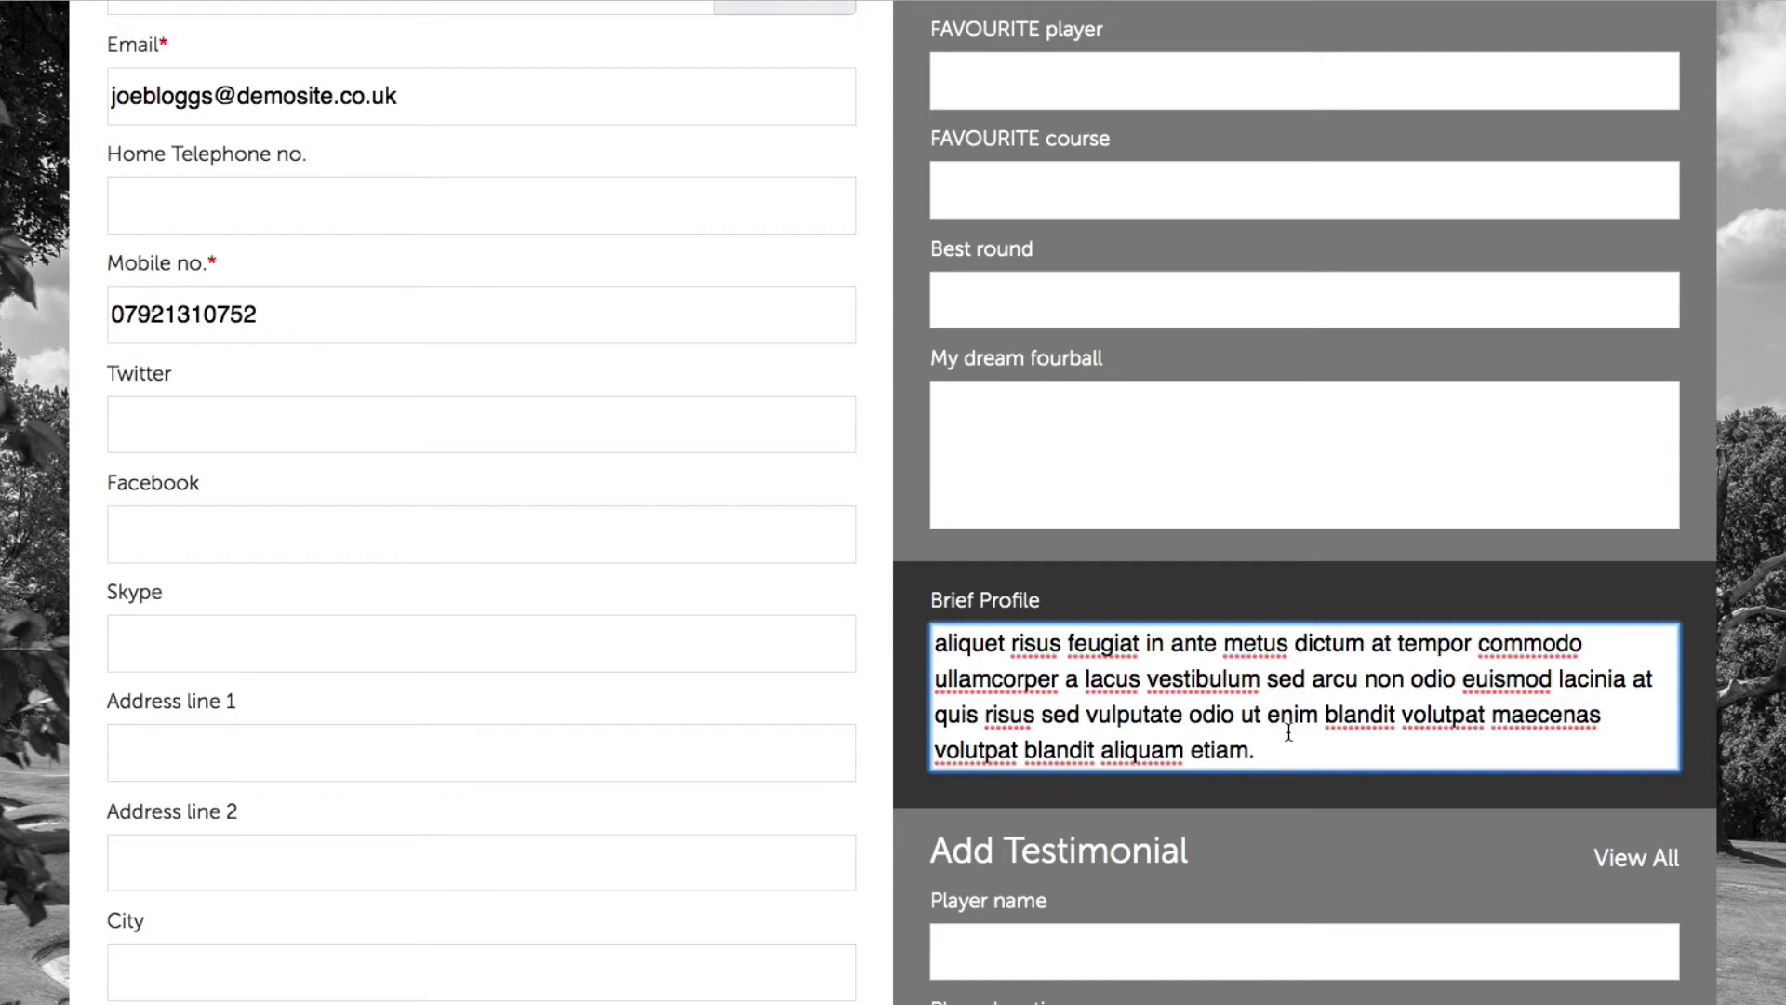
scroll(1288, 732, "down", 1)
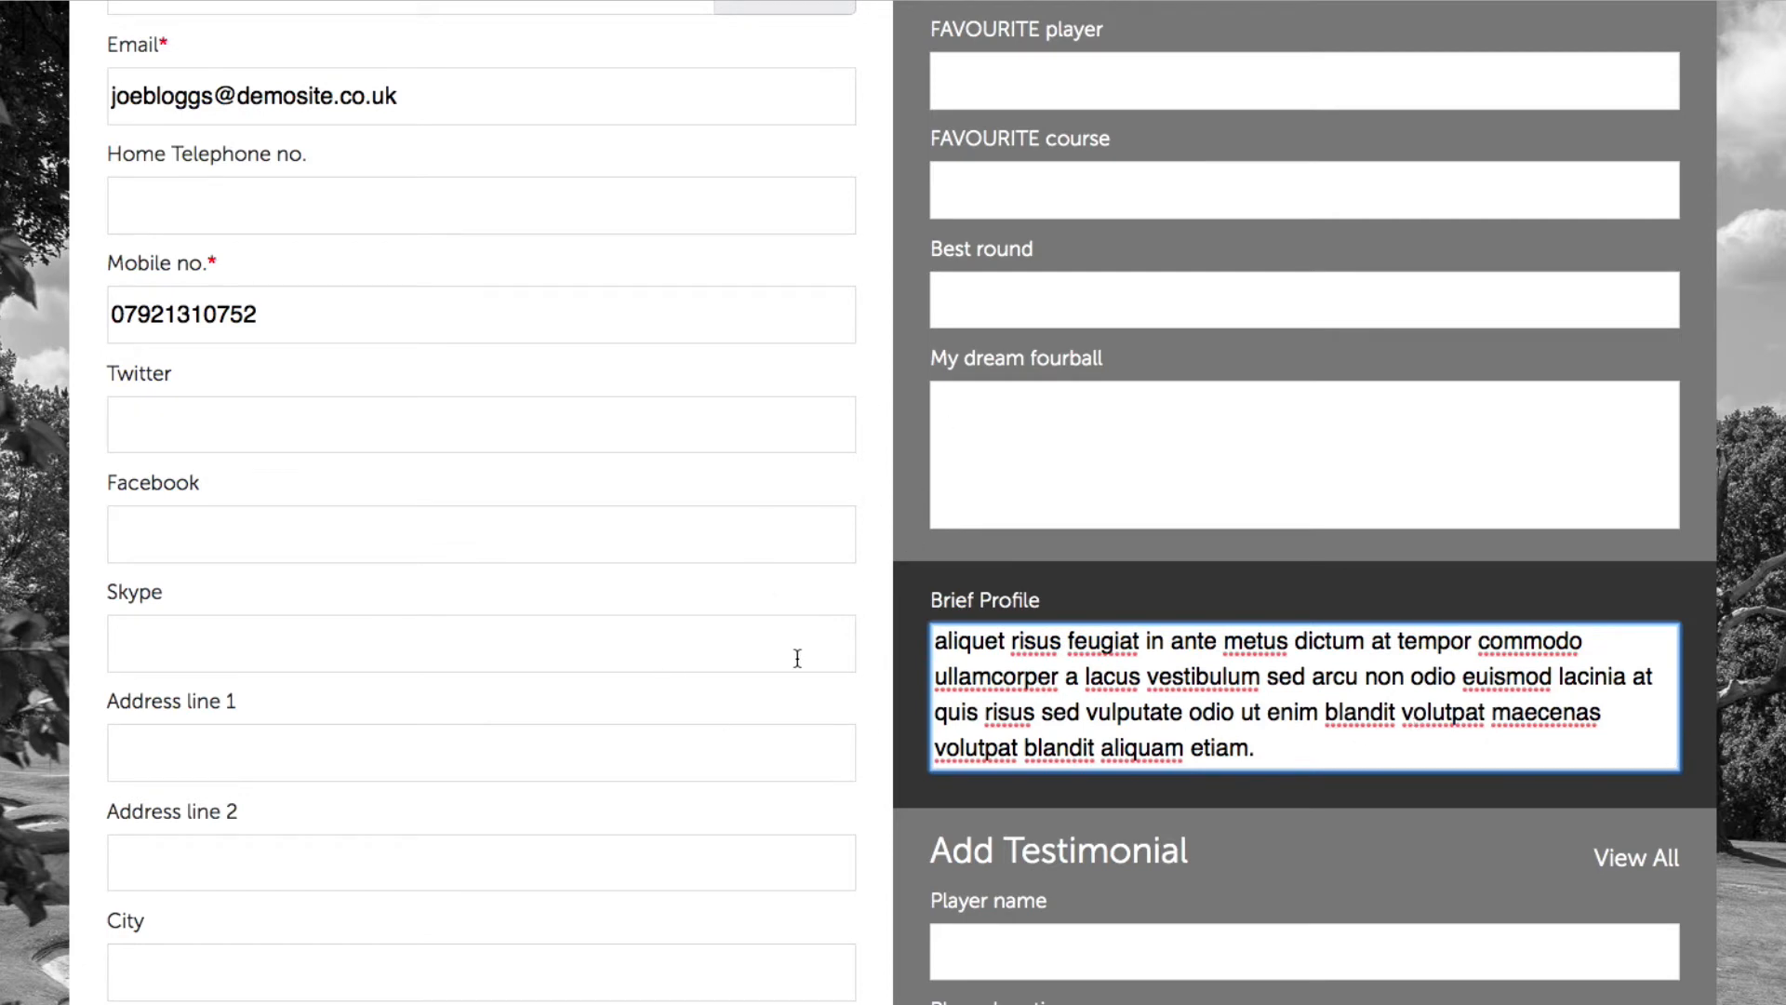
scroll(797, 657, "down", 10)
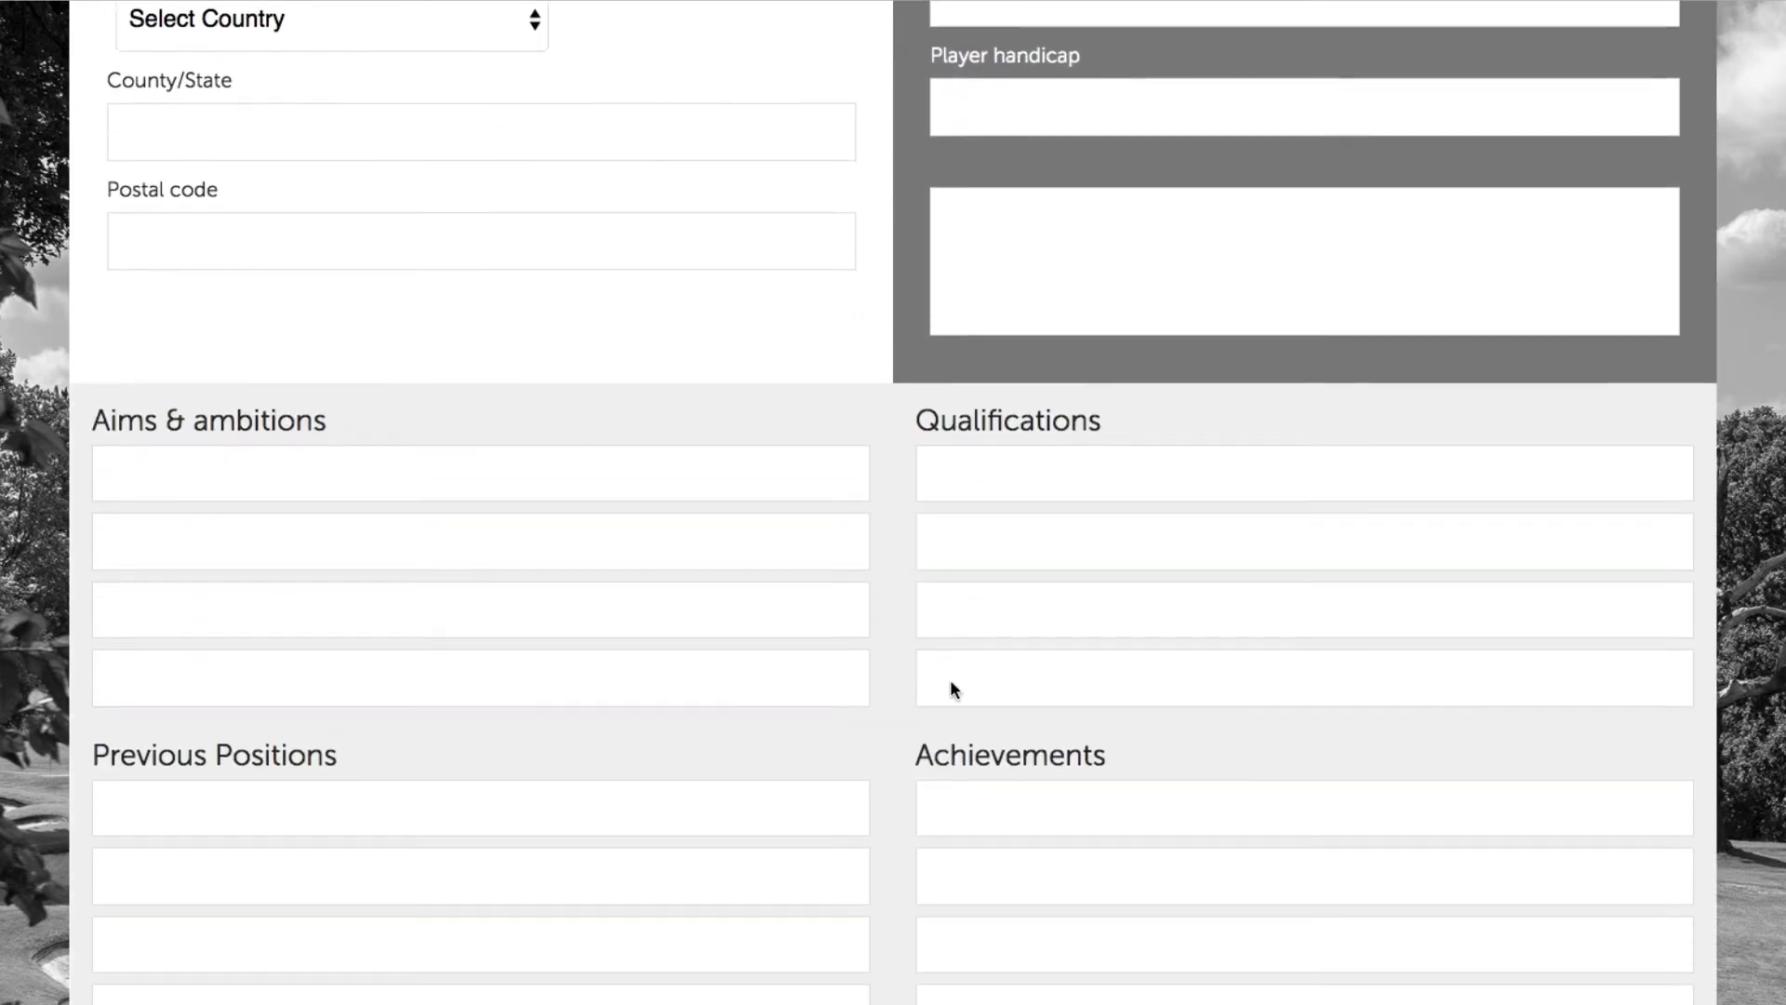
scroll(952, 689, "down", 4)
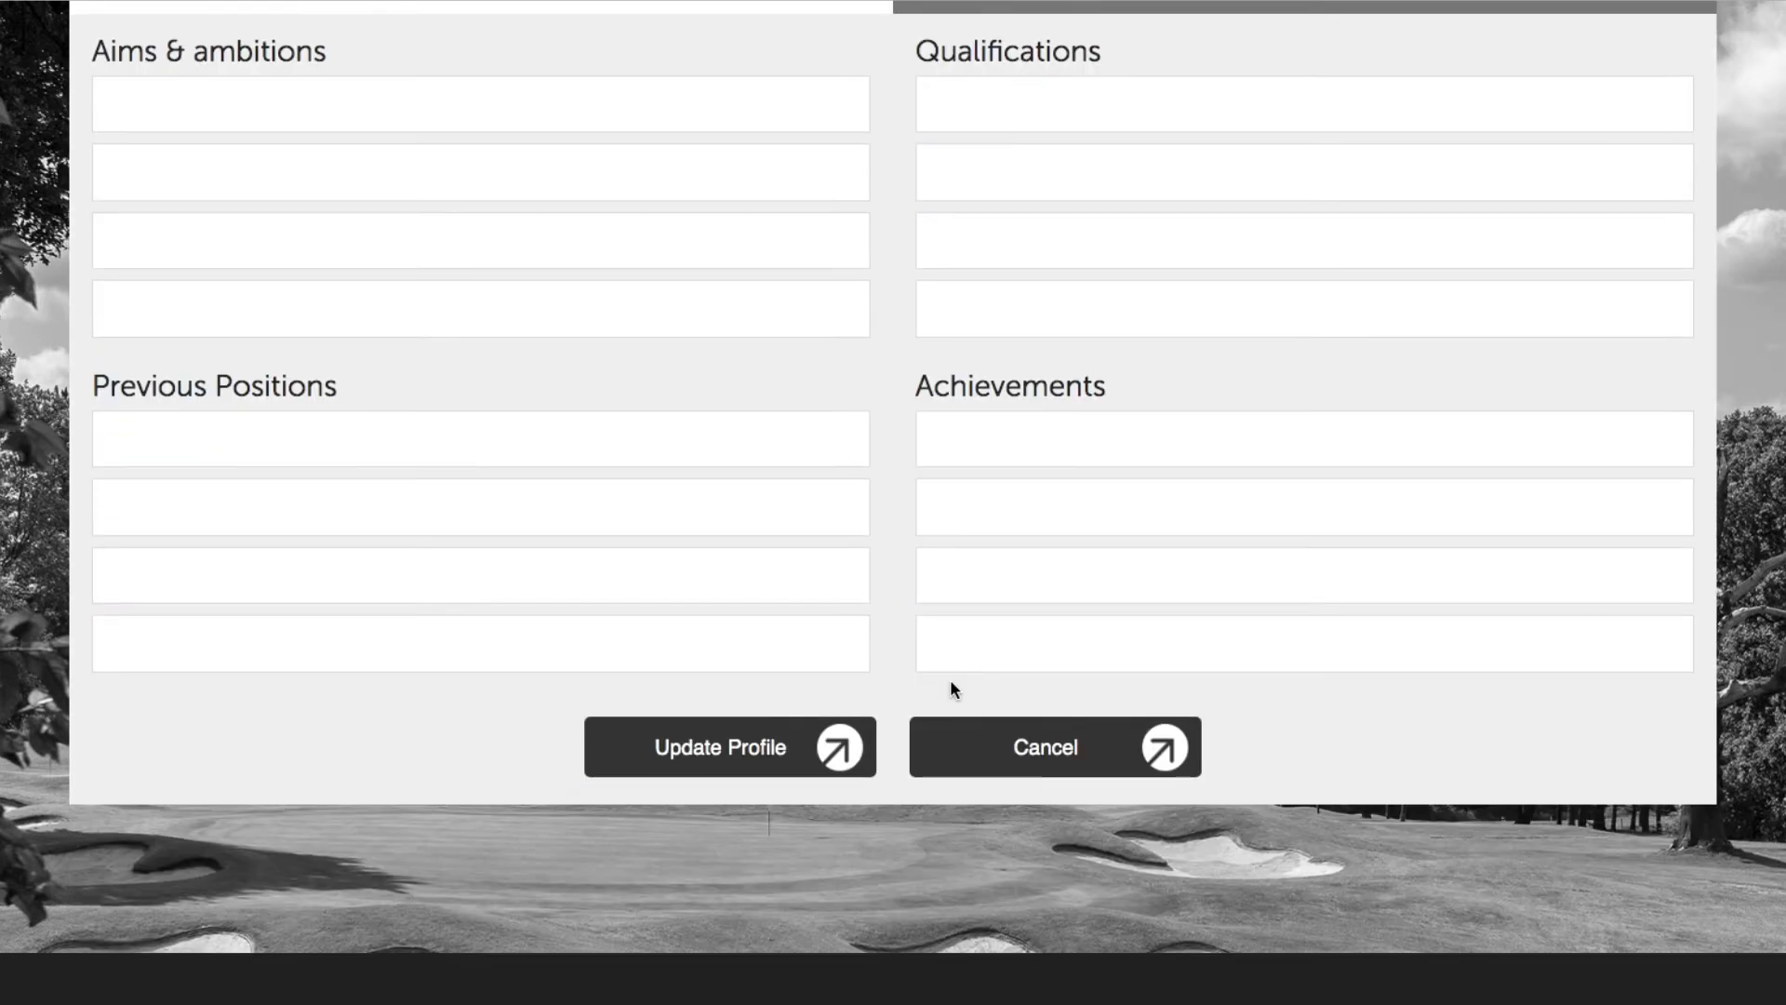
Step: Update the coach's profile and acknowledge the profile-updated confirmation
left_click(783, 749)
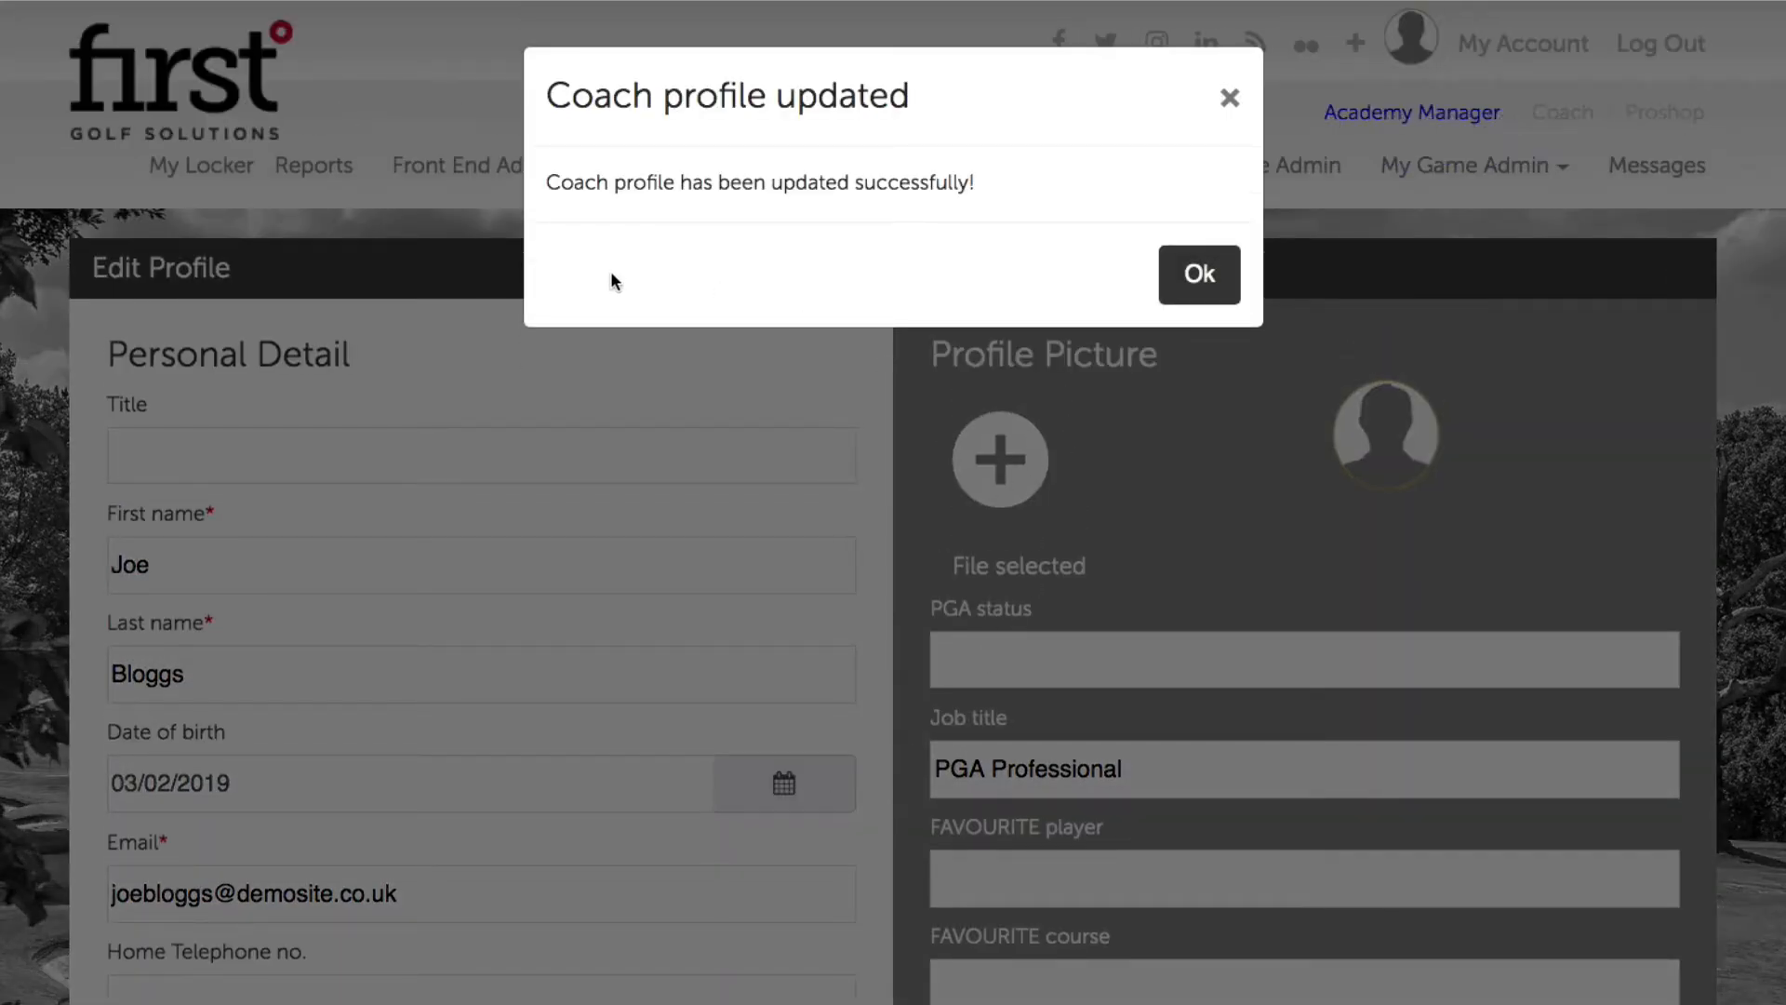
left_click(1200, 275)
mouse_move(892, 153)
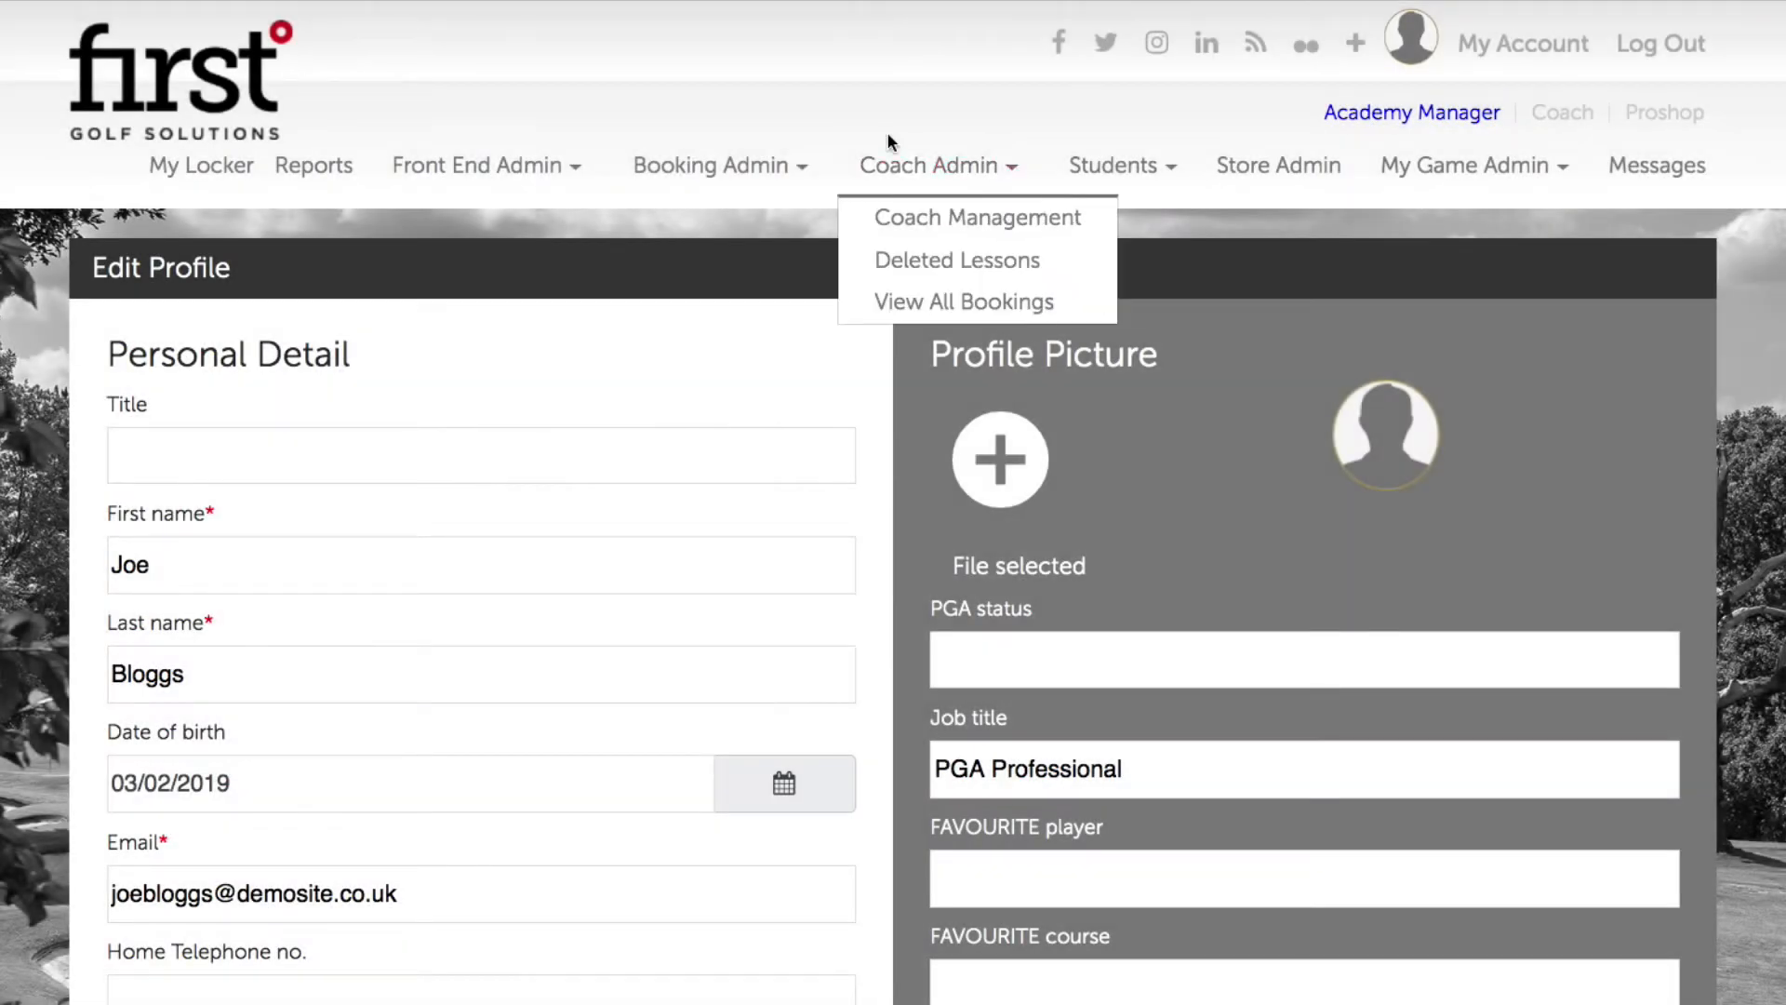
Step: Go to Coach Admin > Coach Management and review the Coaches table
left_click(928, 220)
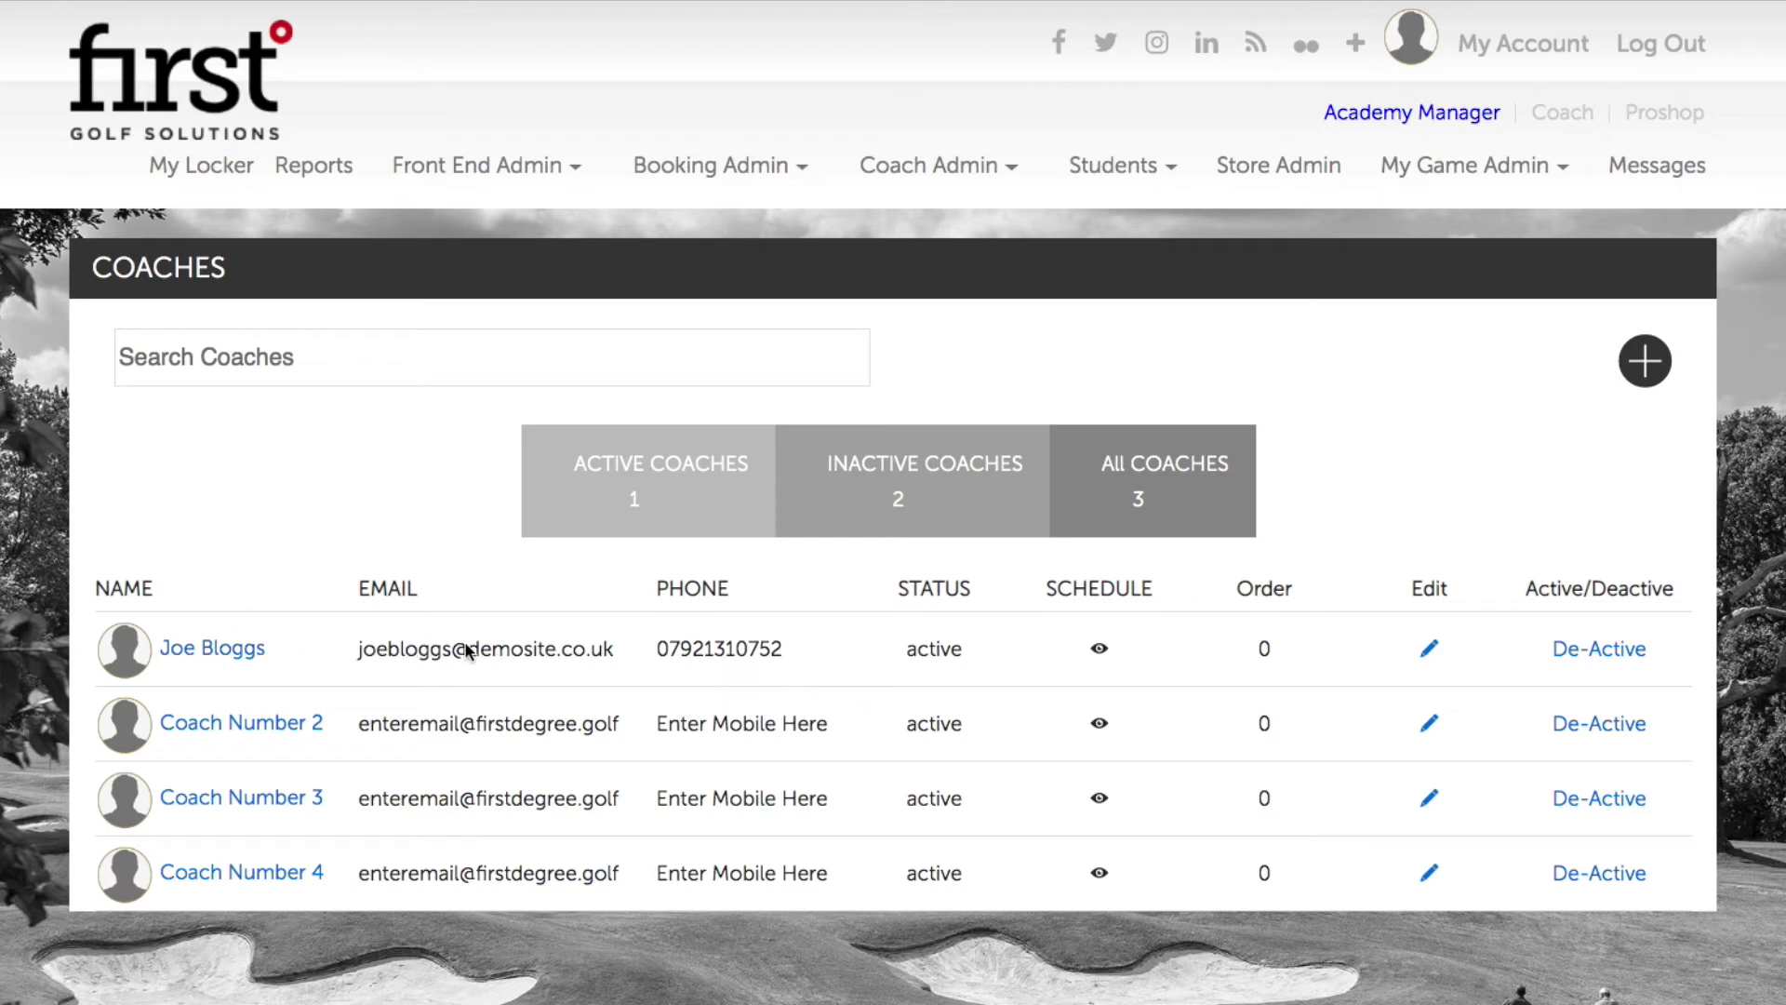
scroll(933, 645, "down", 1)
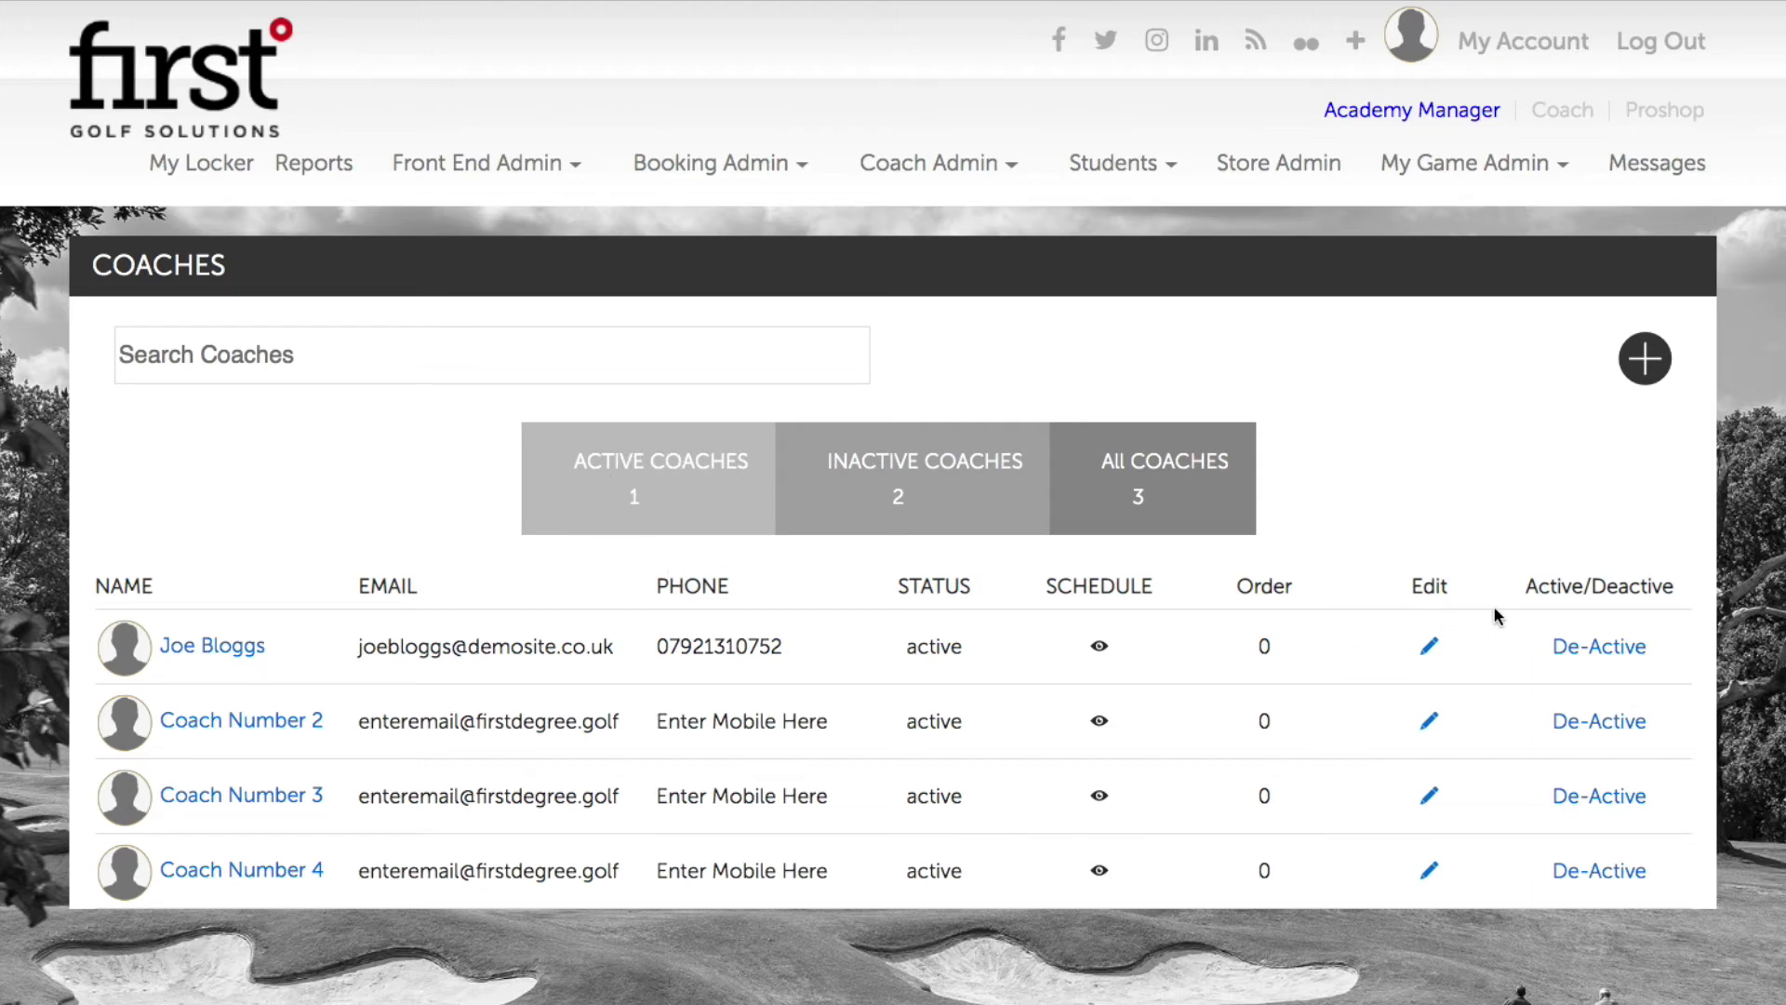
scroll(1498, 614, "down", 2)
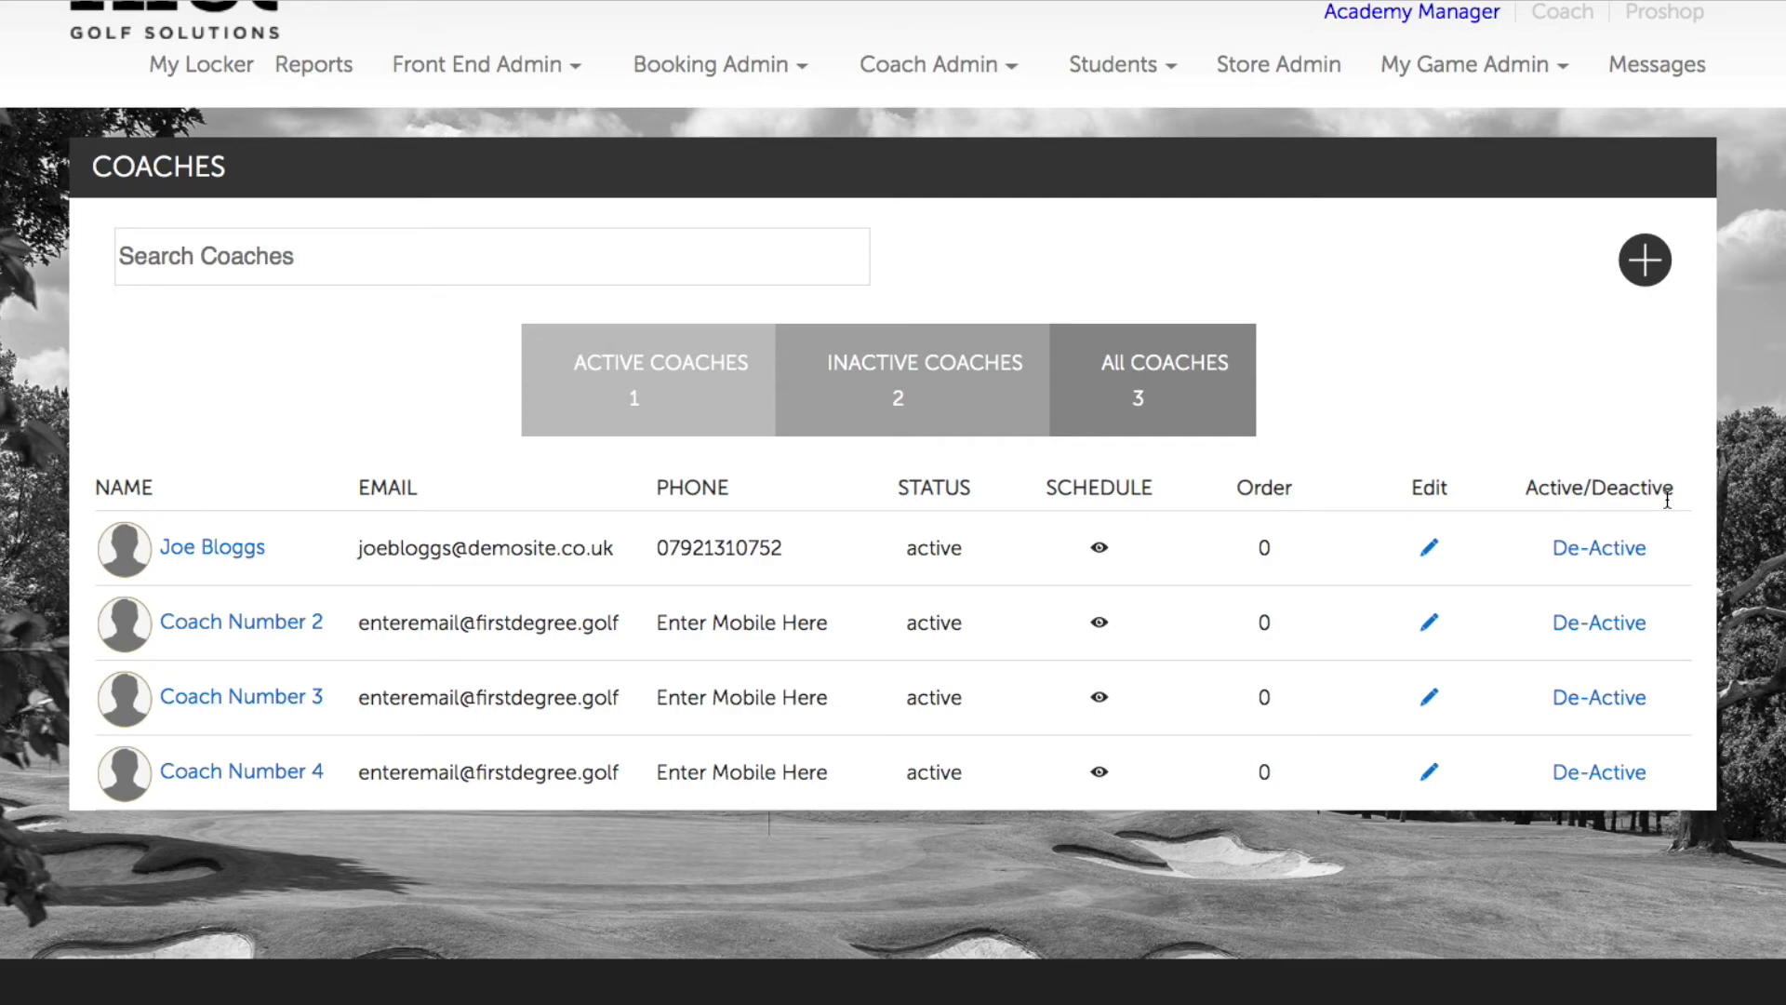
scroll(1326, 593, "down", 3)
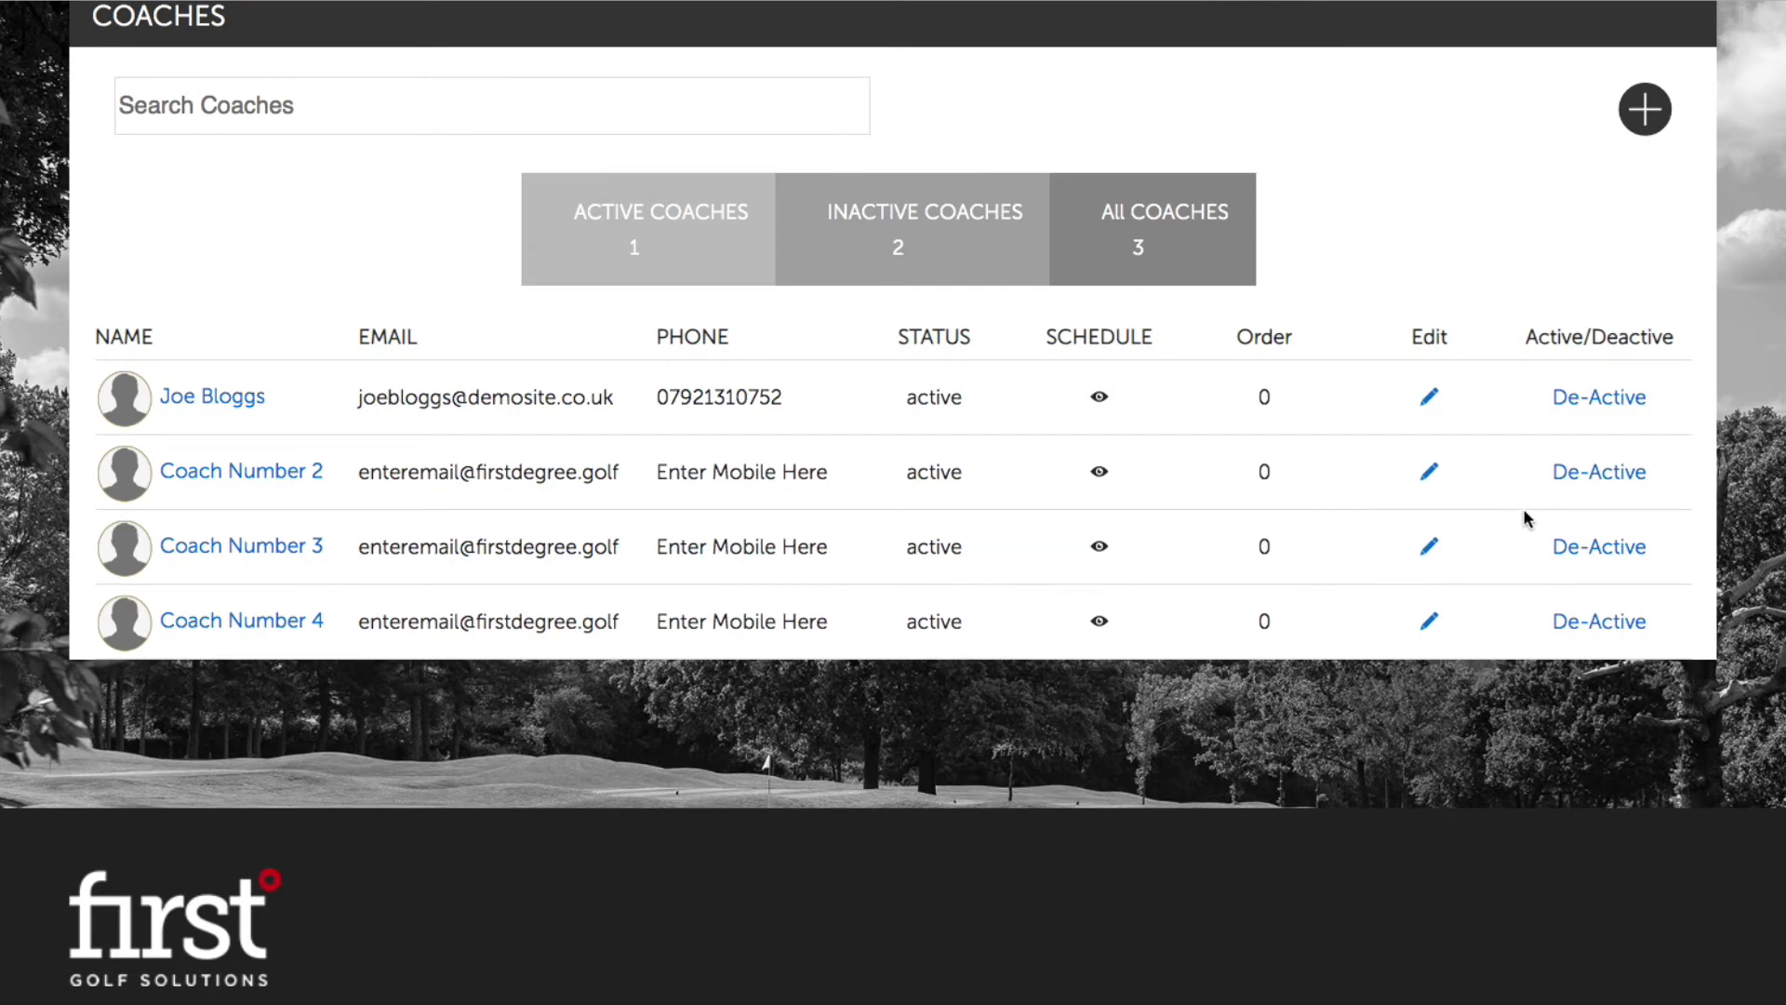
Step: Deactivate Coach Number 2, confirming the alert, and dismiss the success message
left_click(1603, 478)
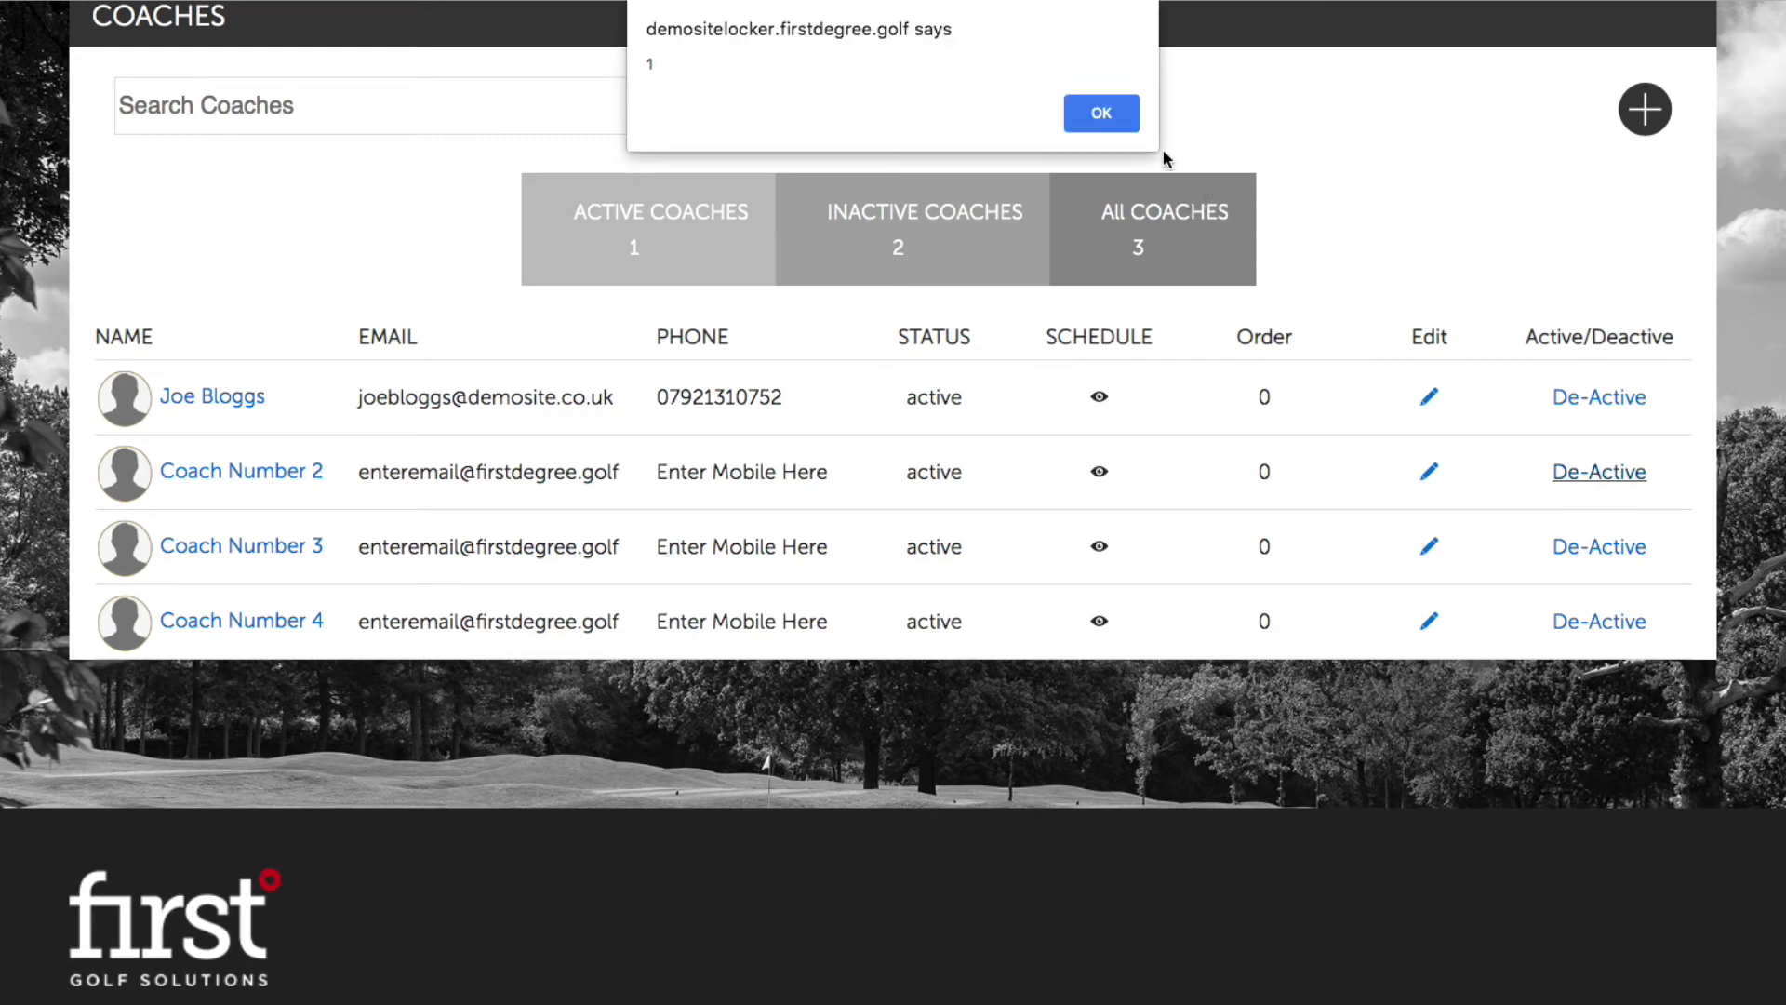
left_click(1123, 115)
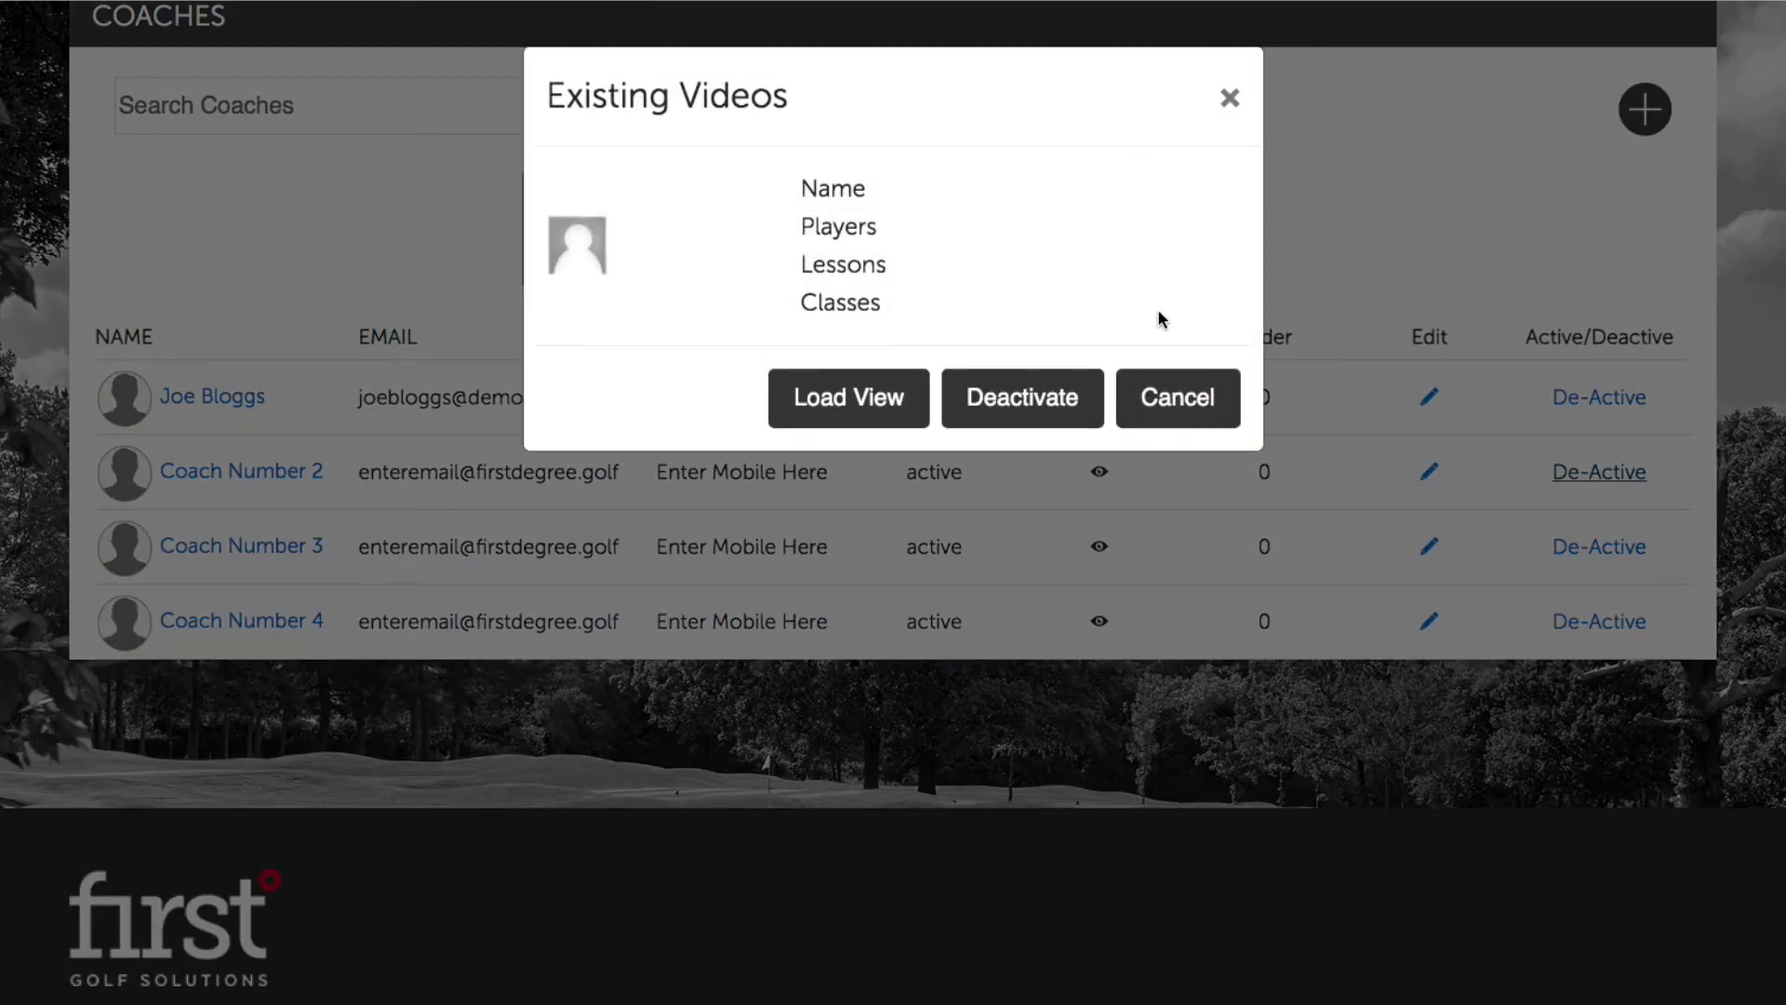
left_click(1003, 400)
left_click(1228, 98)
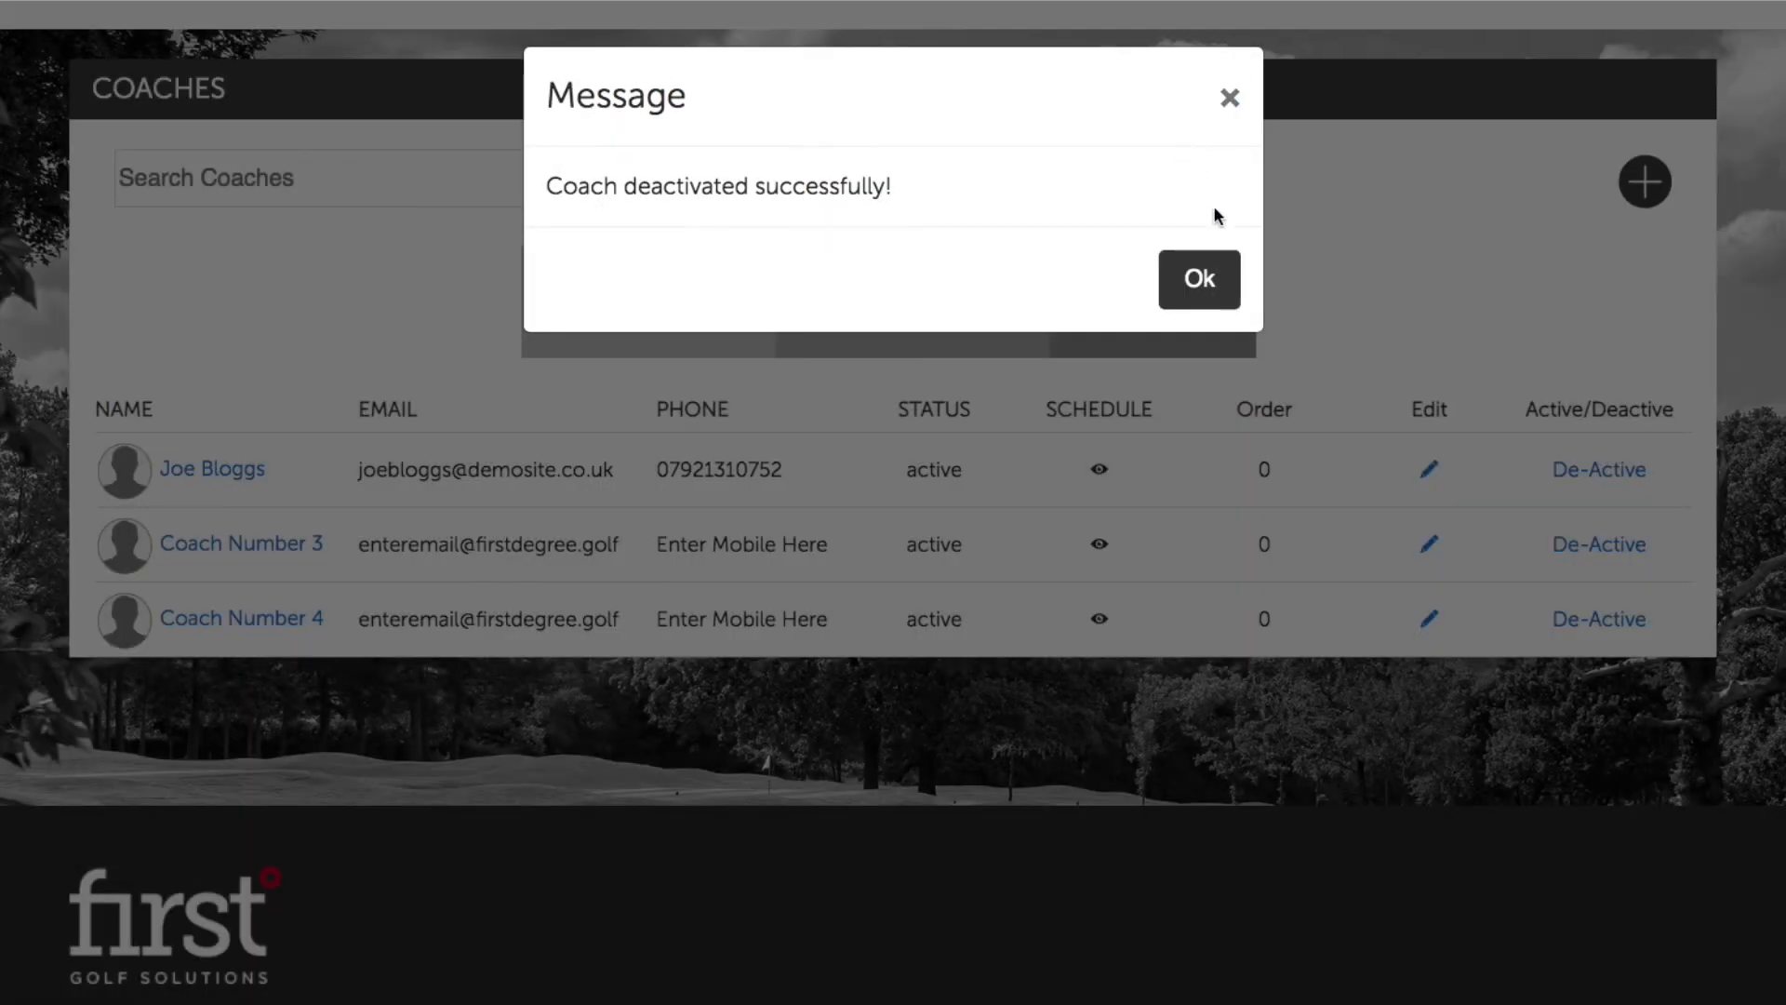
left_click(1205, 281)
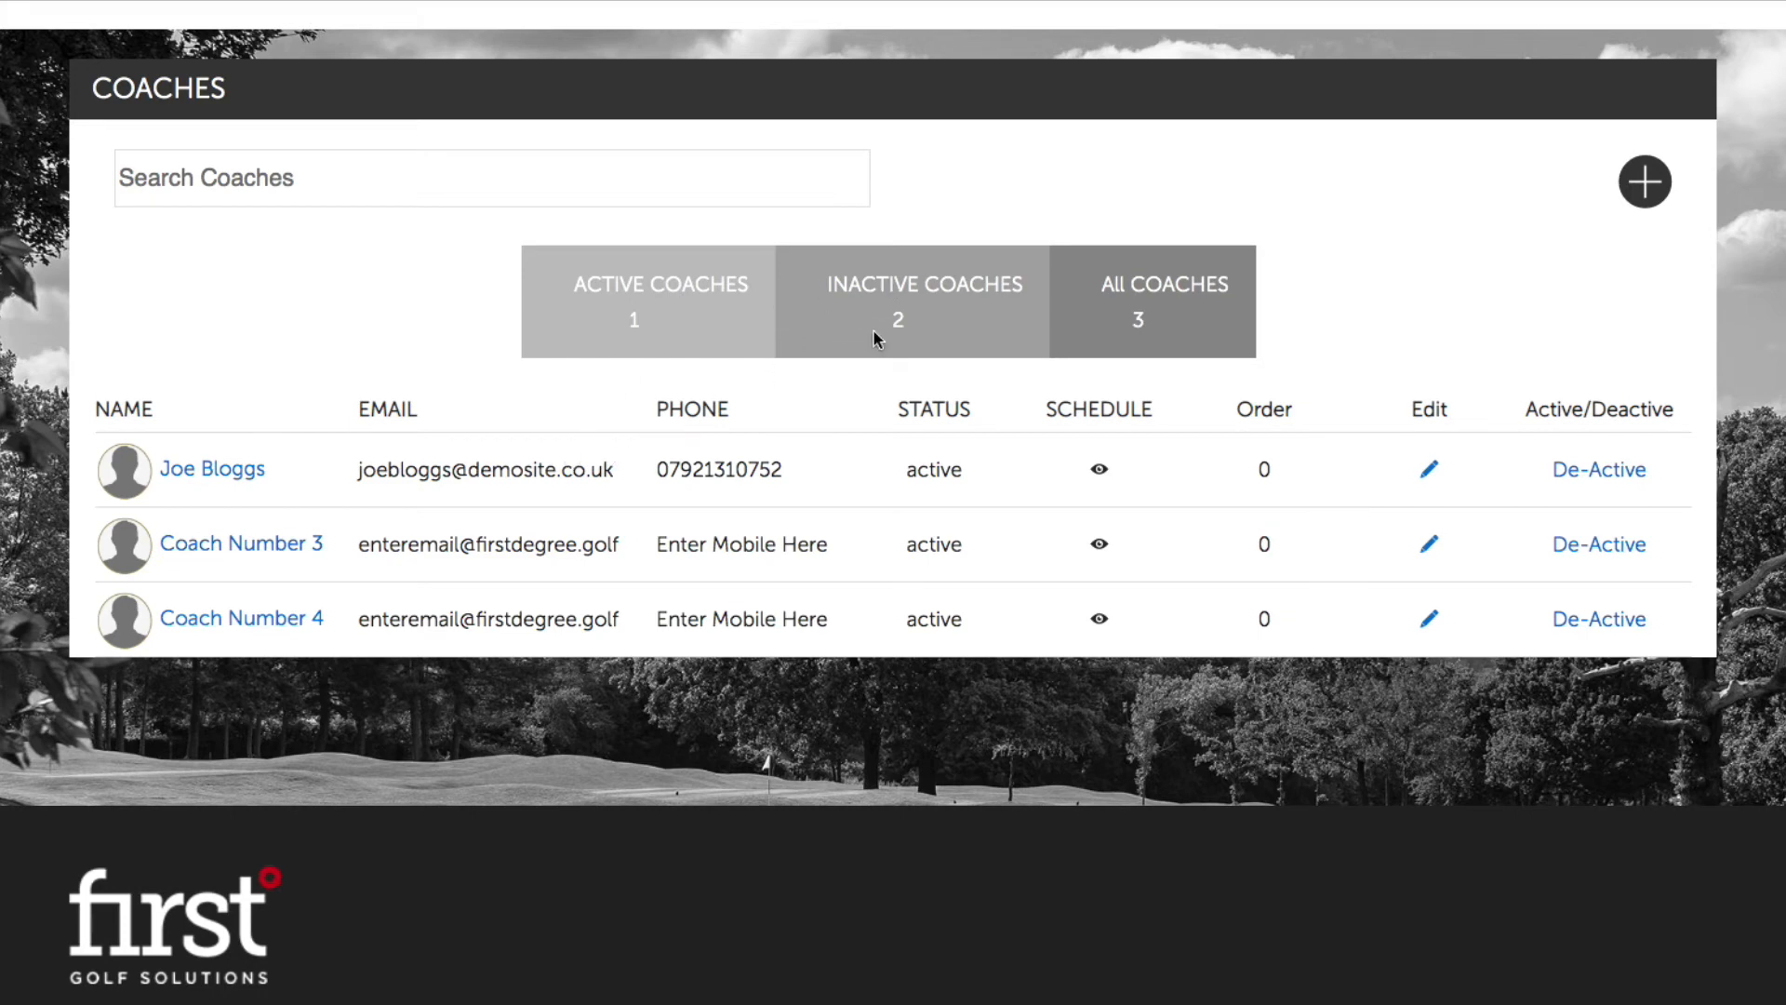
Step: Reactivate Coach Number 2 from Inactive Coaches, then return to the Active Coaches list
left_click(941, 314)
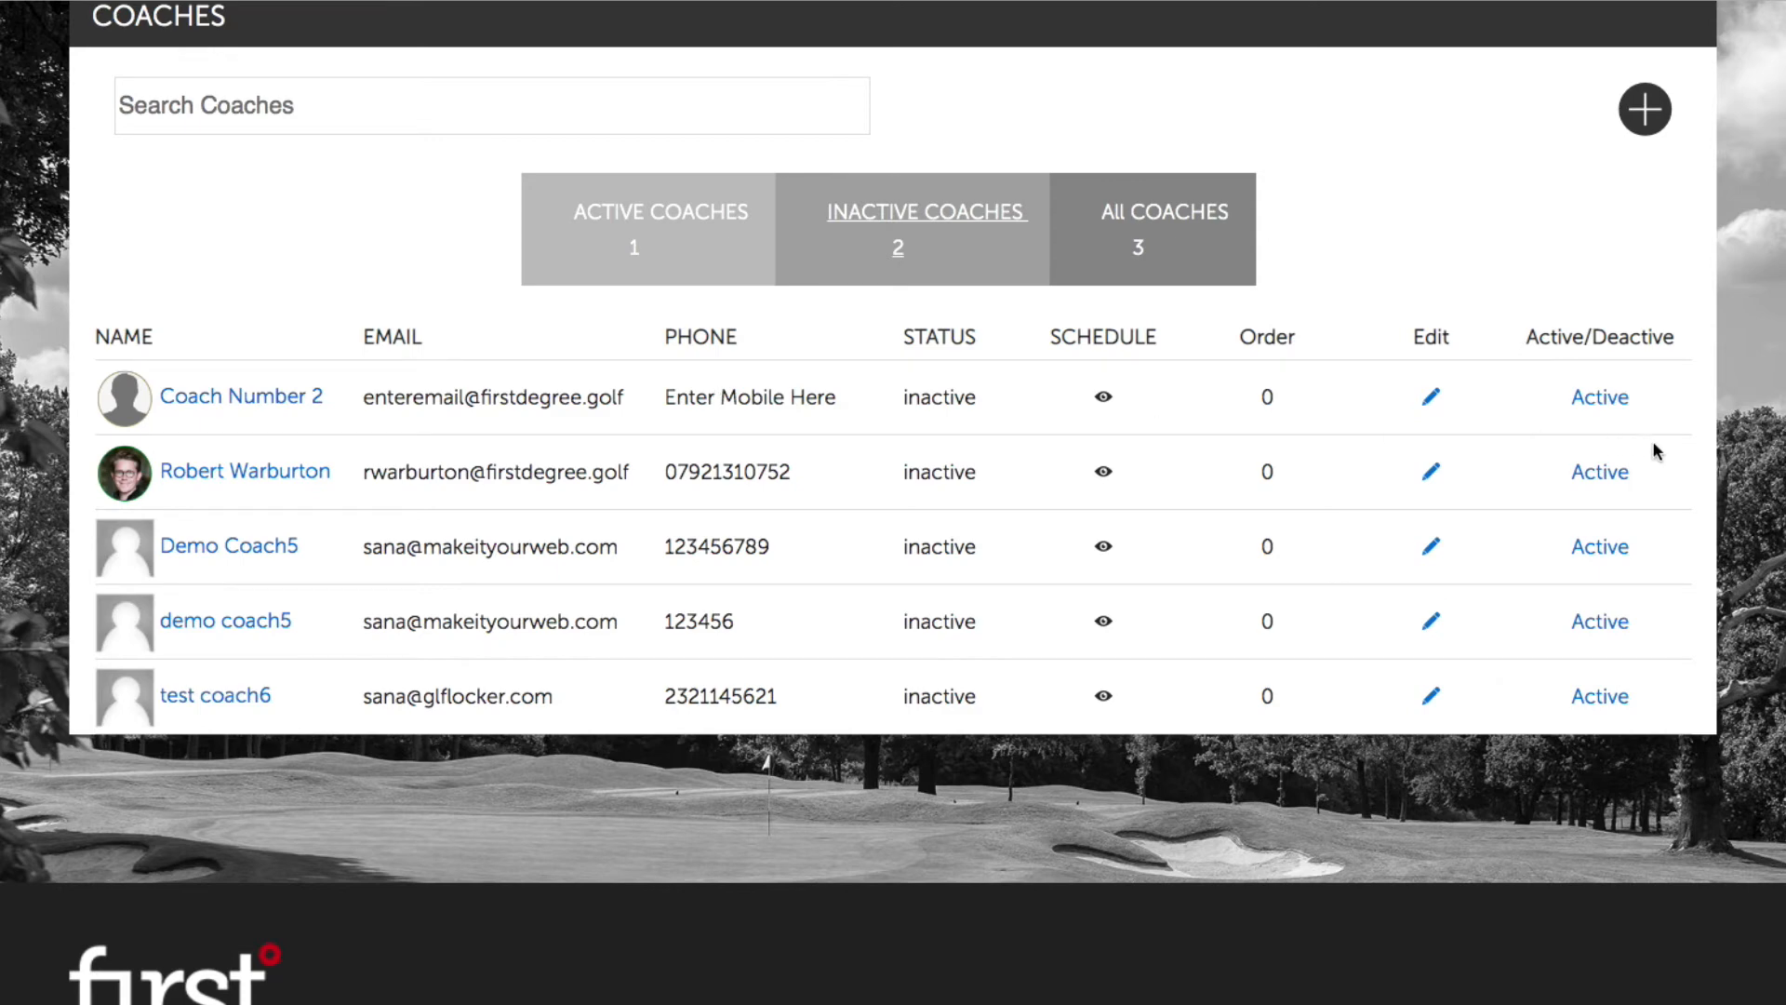
left_click(1609, 398)
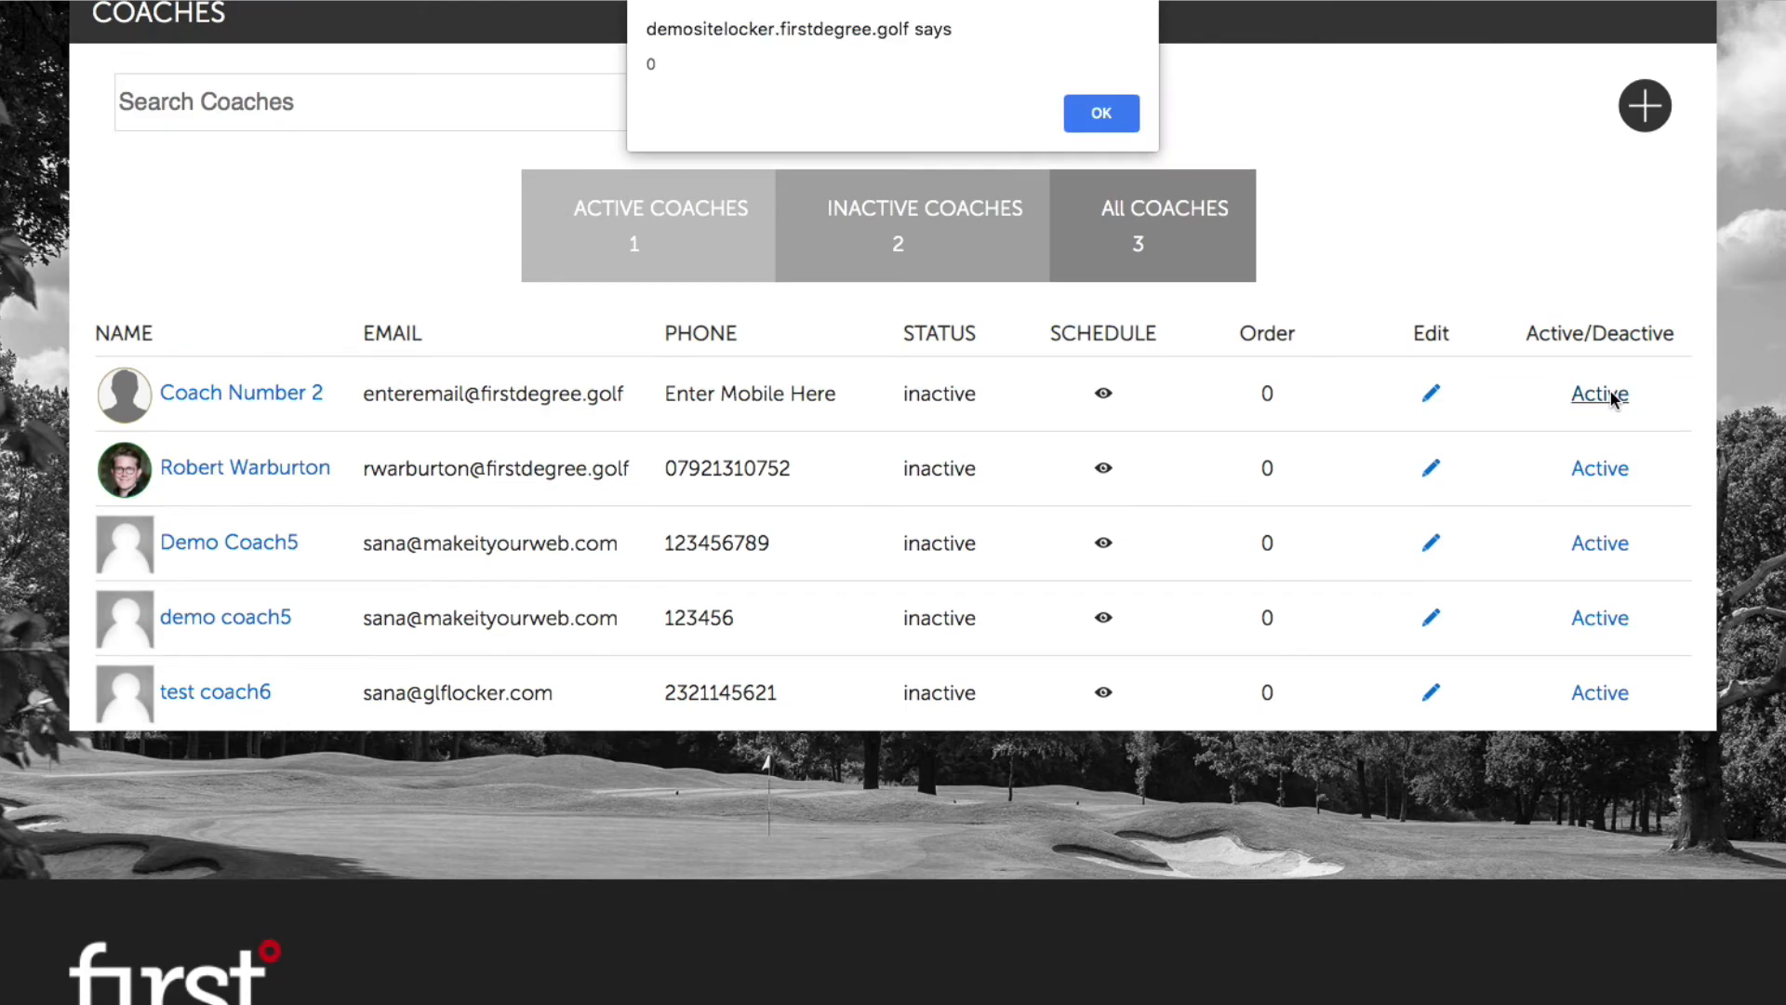
left_click(1120, 114)
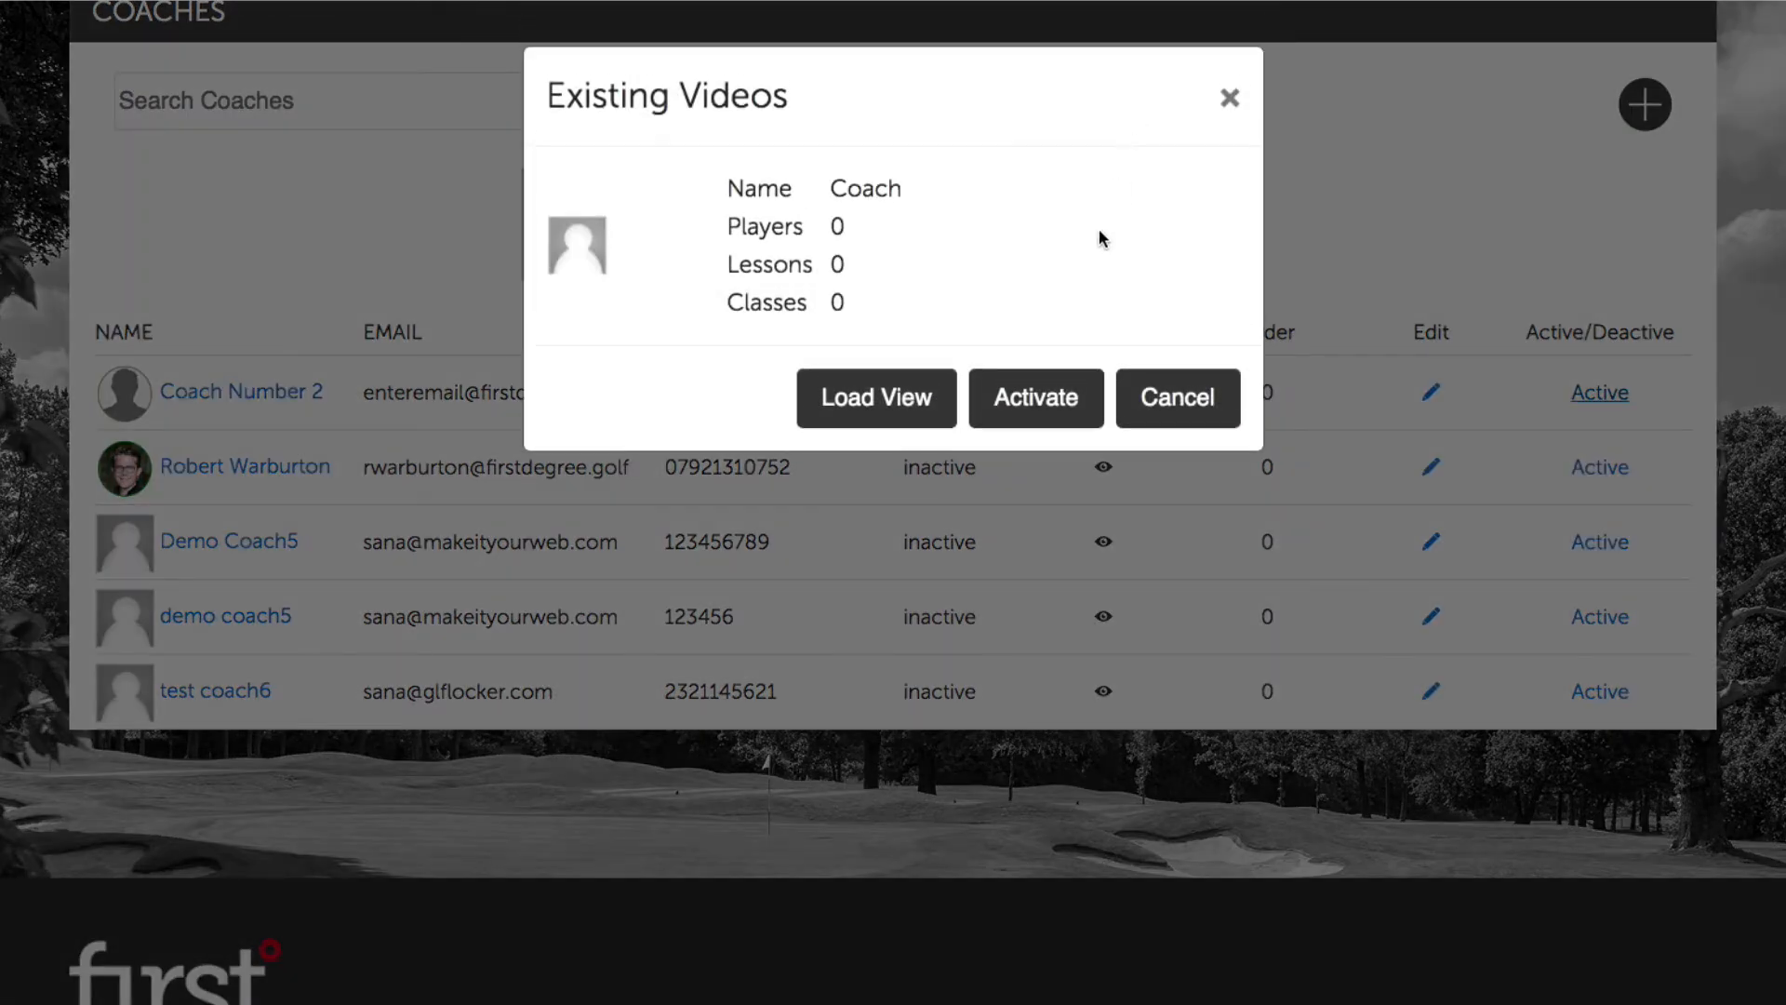
left_click(1051, 400)
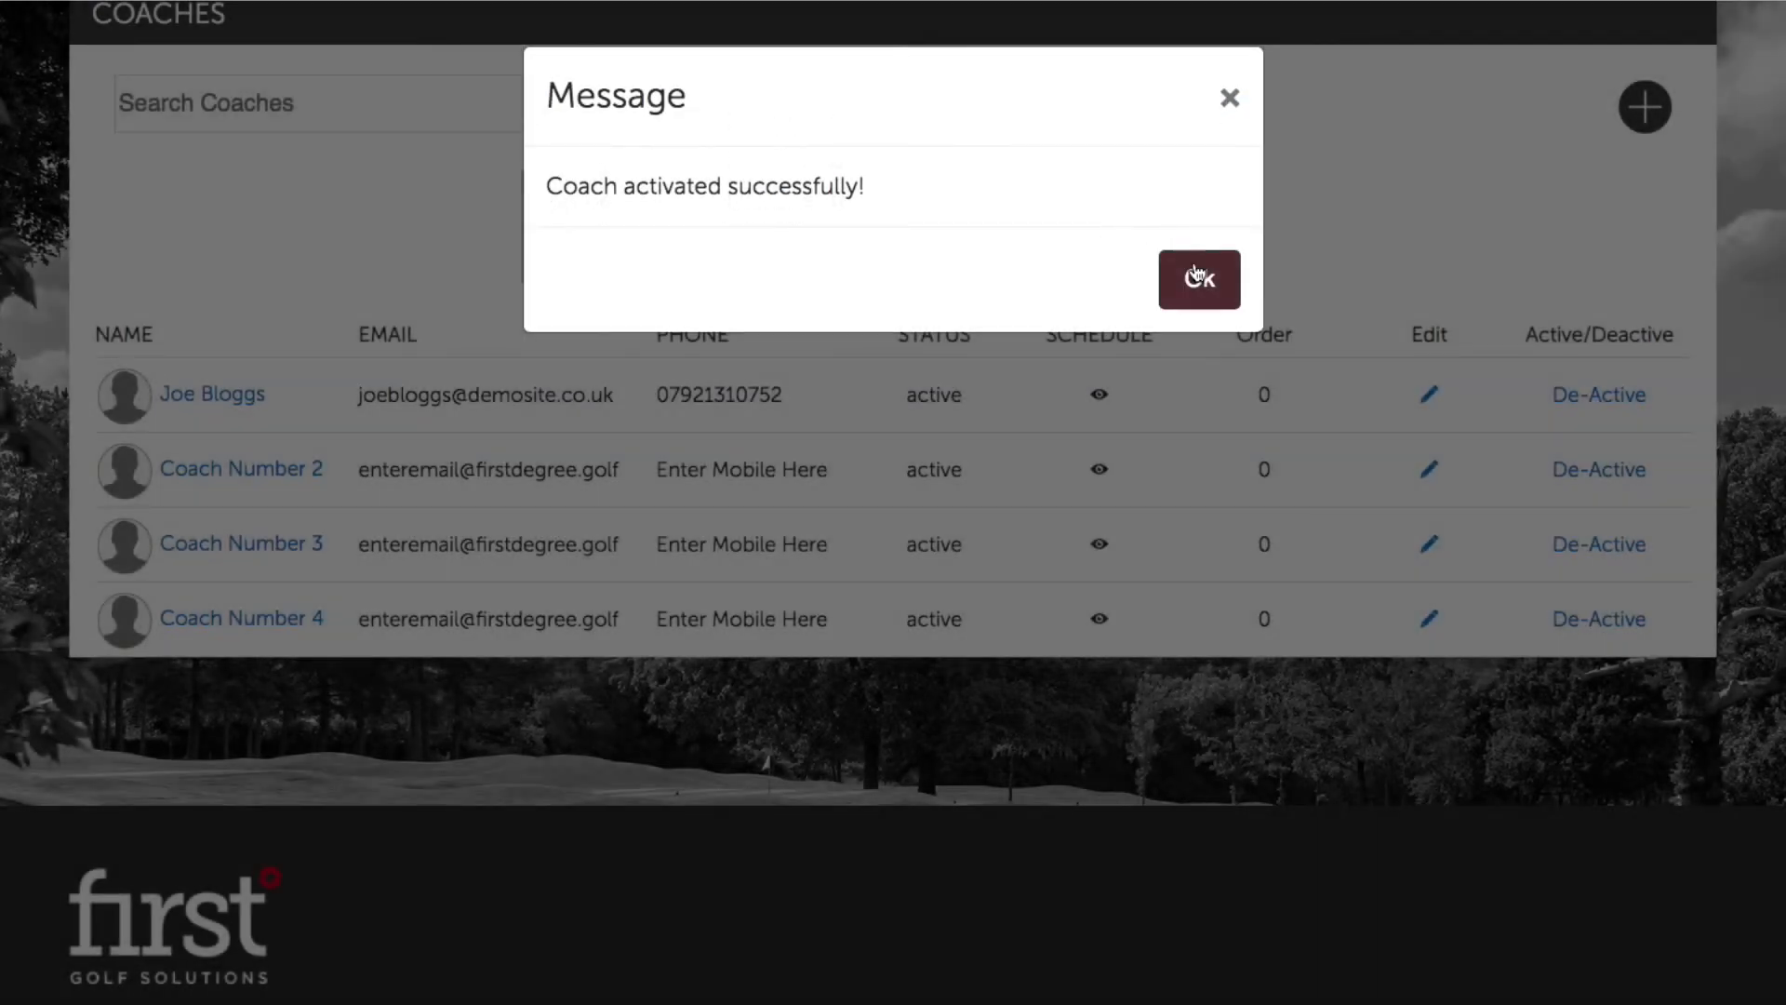
left_click(1198, 277)
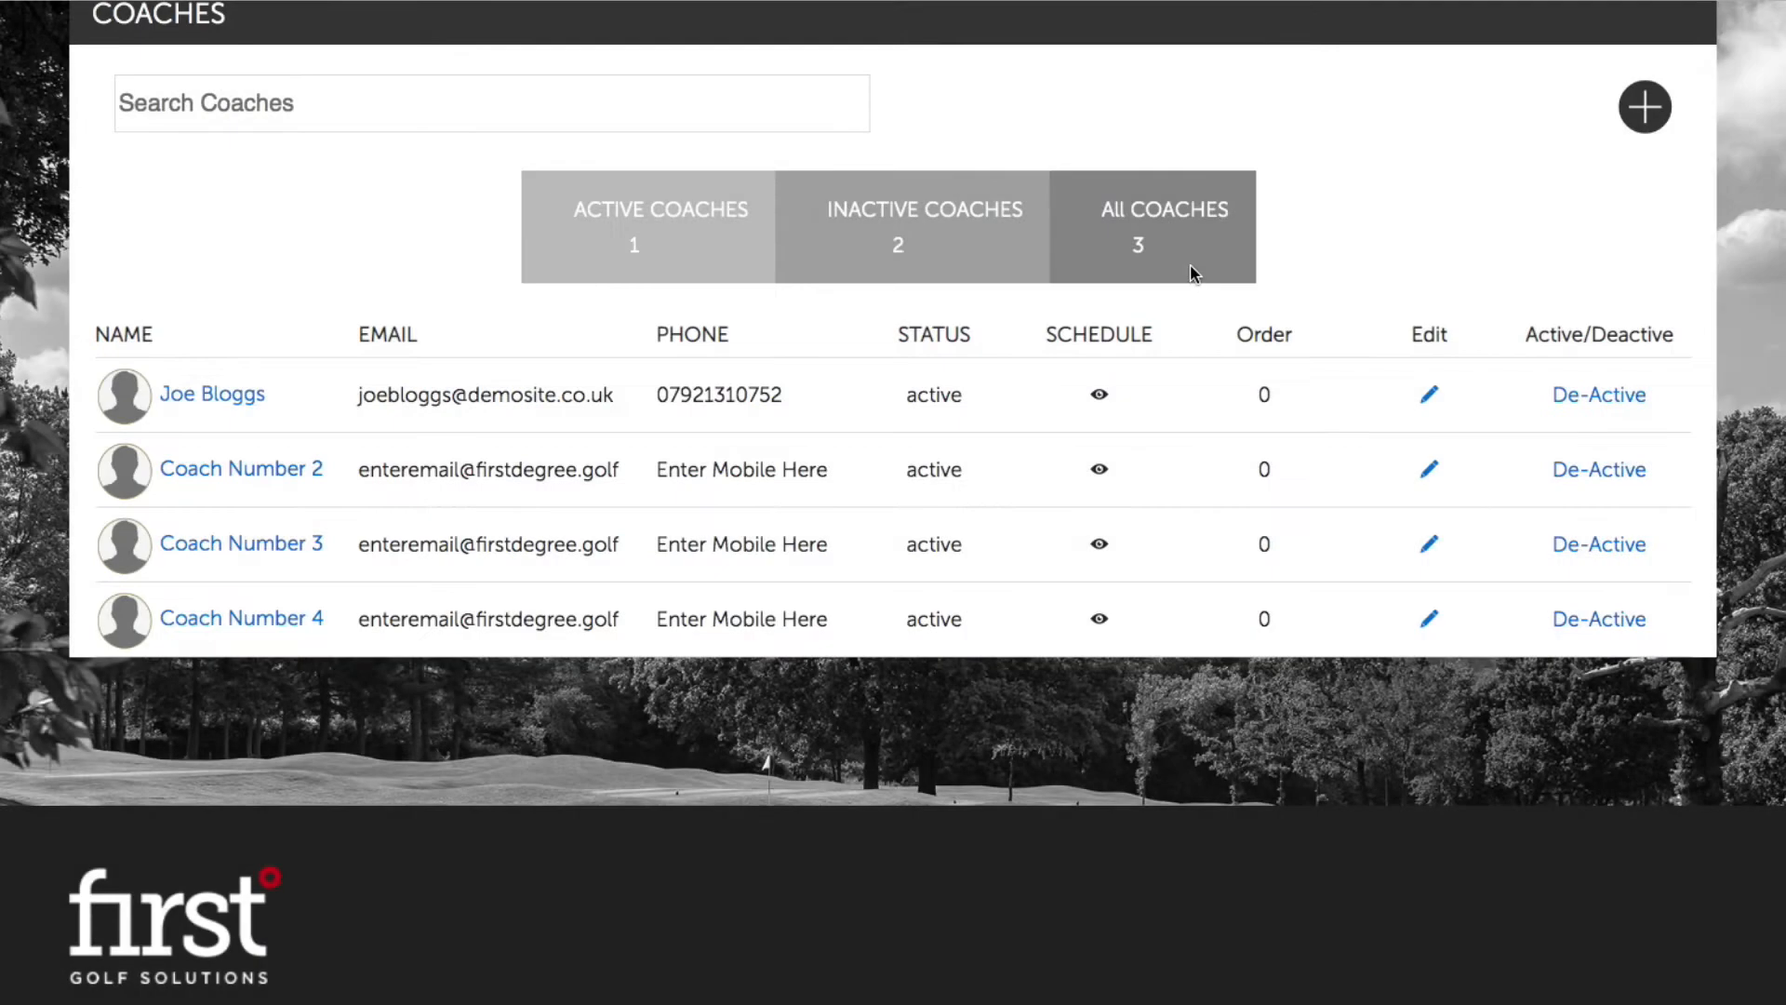
left_click(668, 243)
Step: Deactivate Coach Number 2 again, then bring up the blank Add Coach form
left_click(1595, 472)
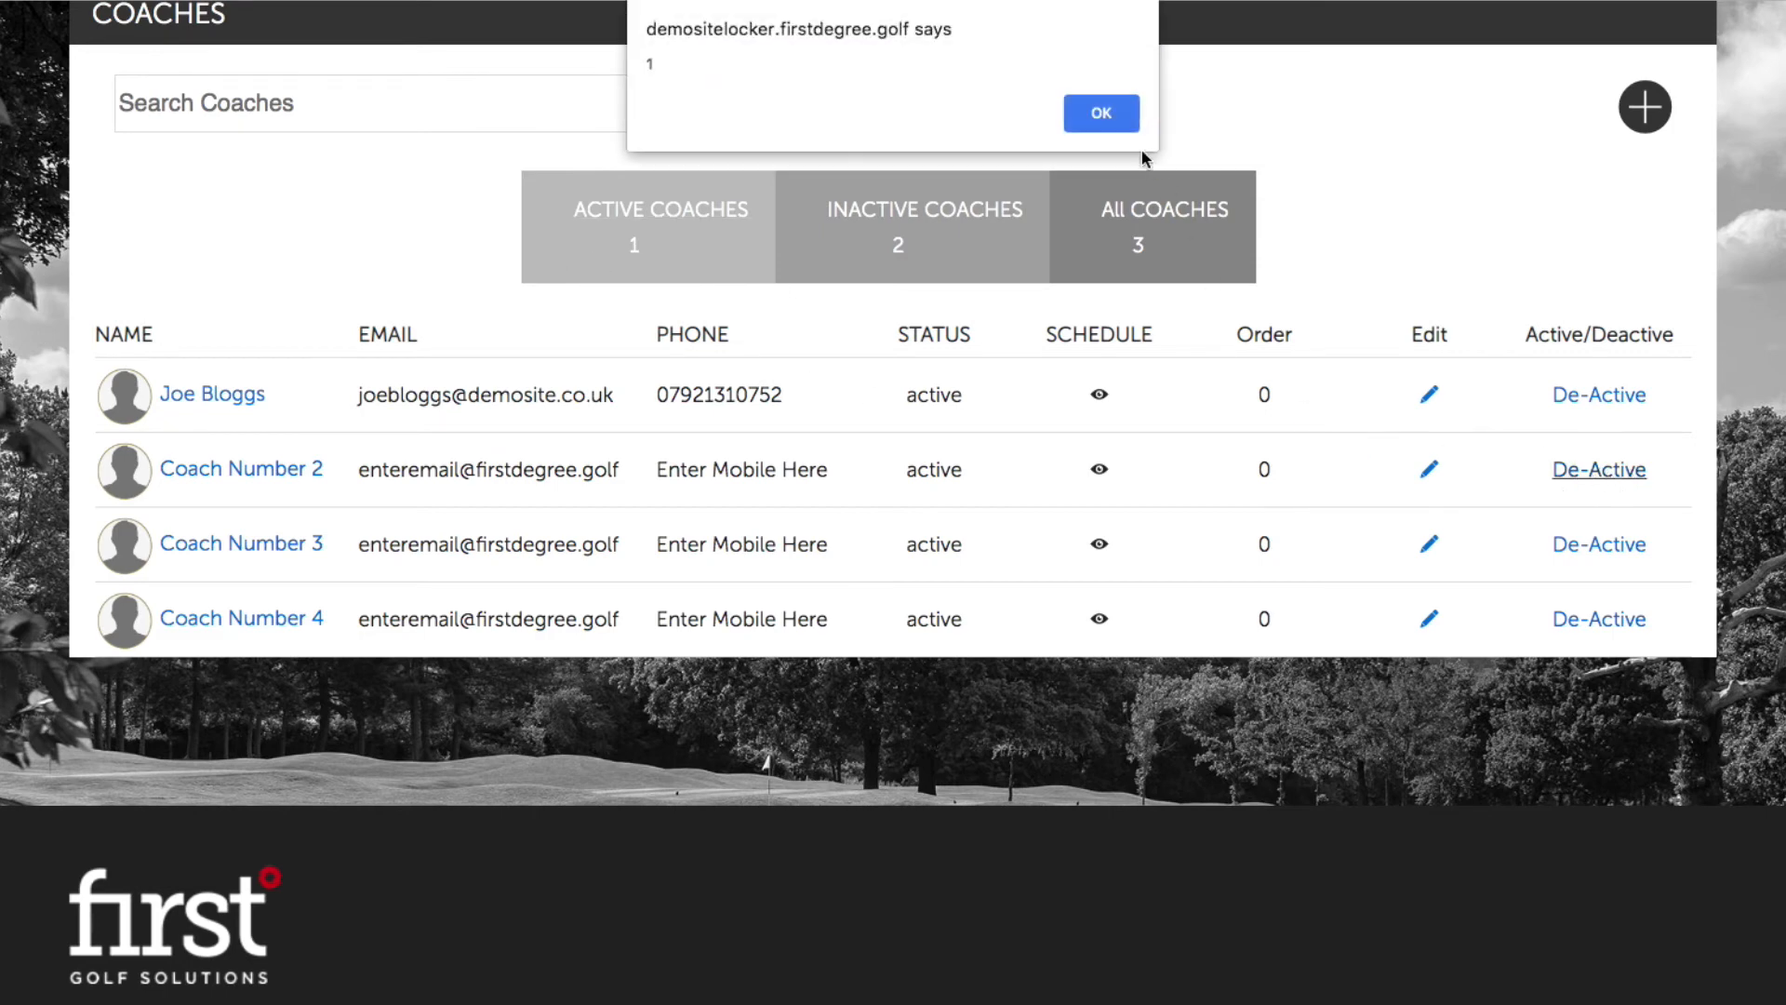
left_click(1114, 123)
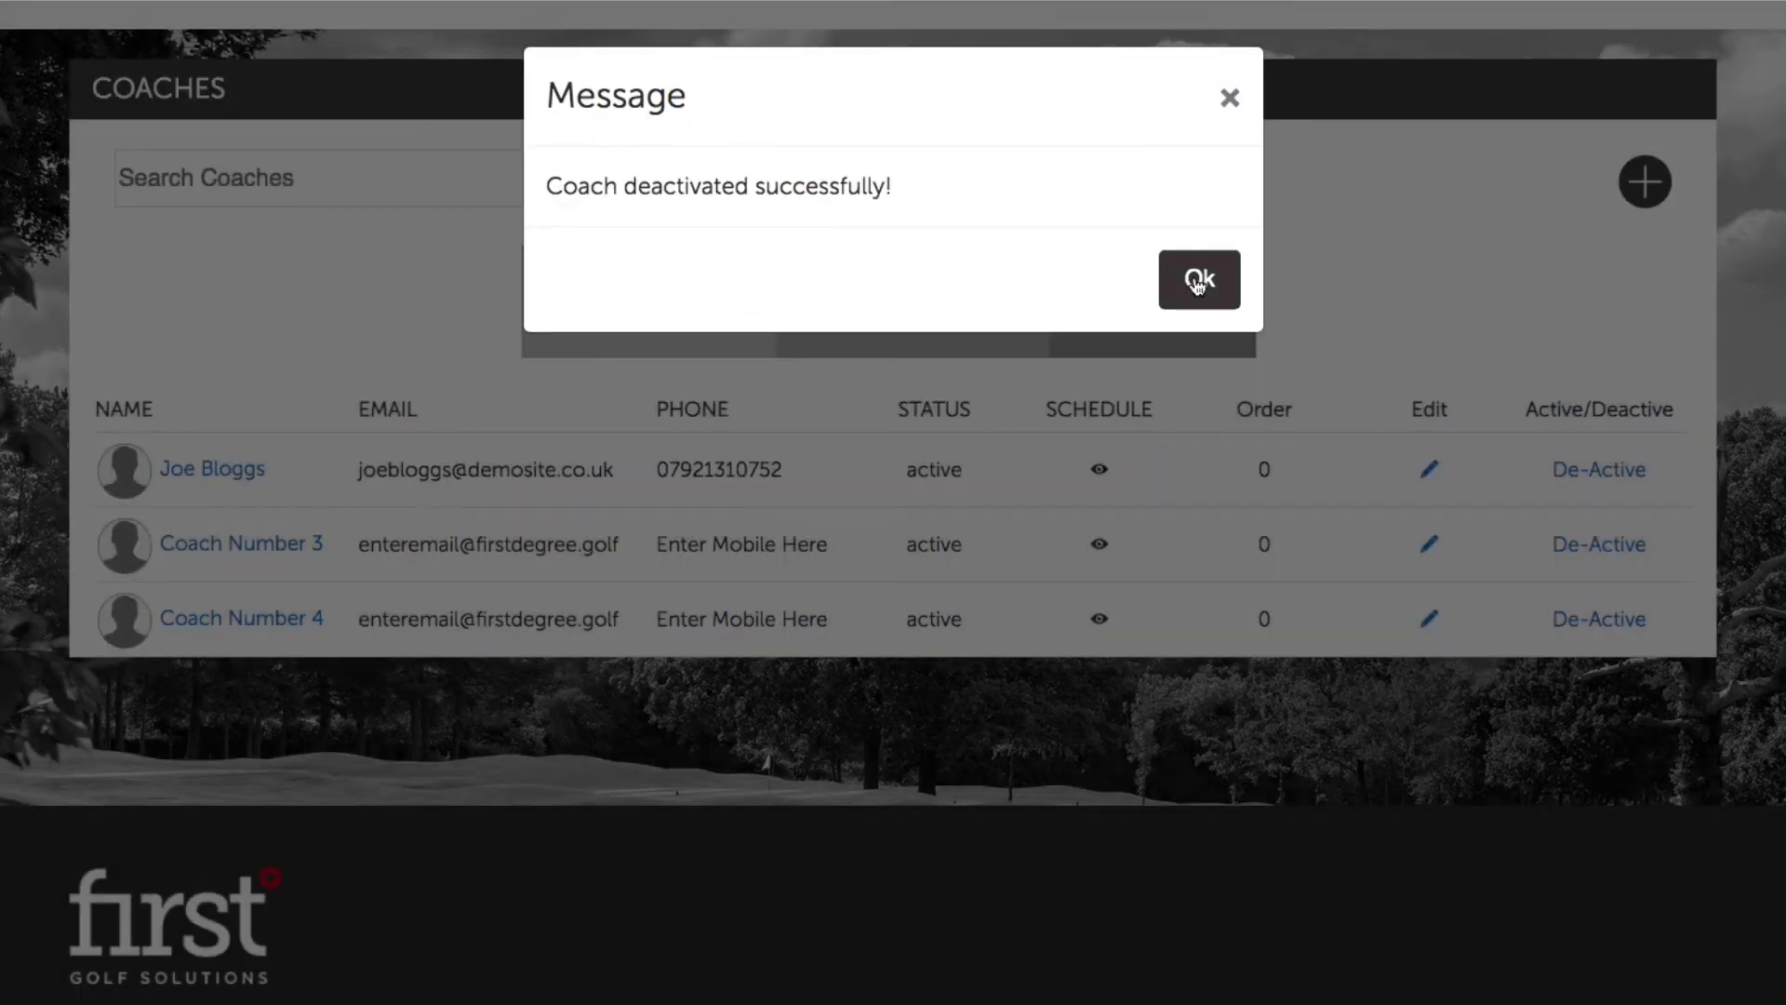
left_click(1197, 279)
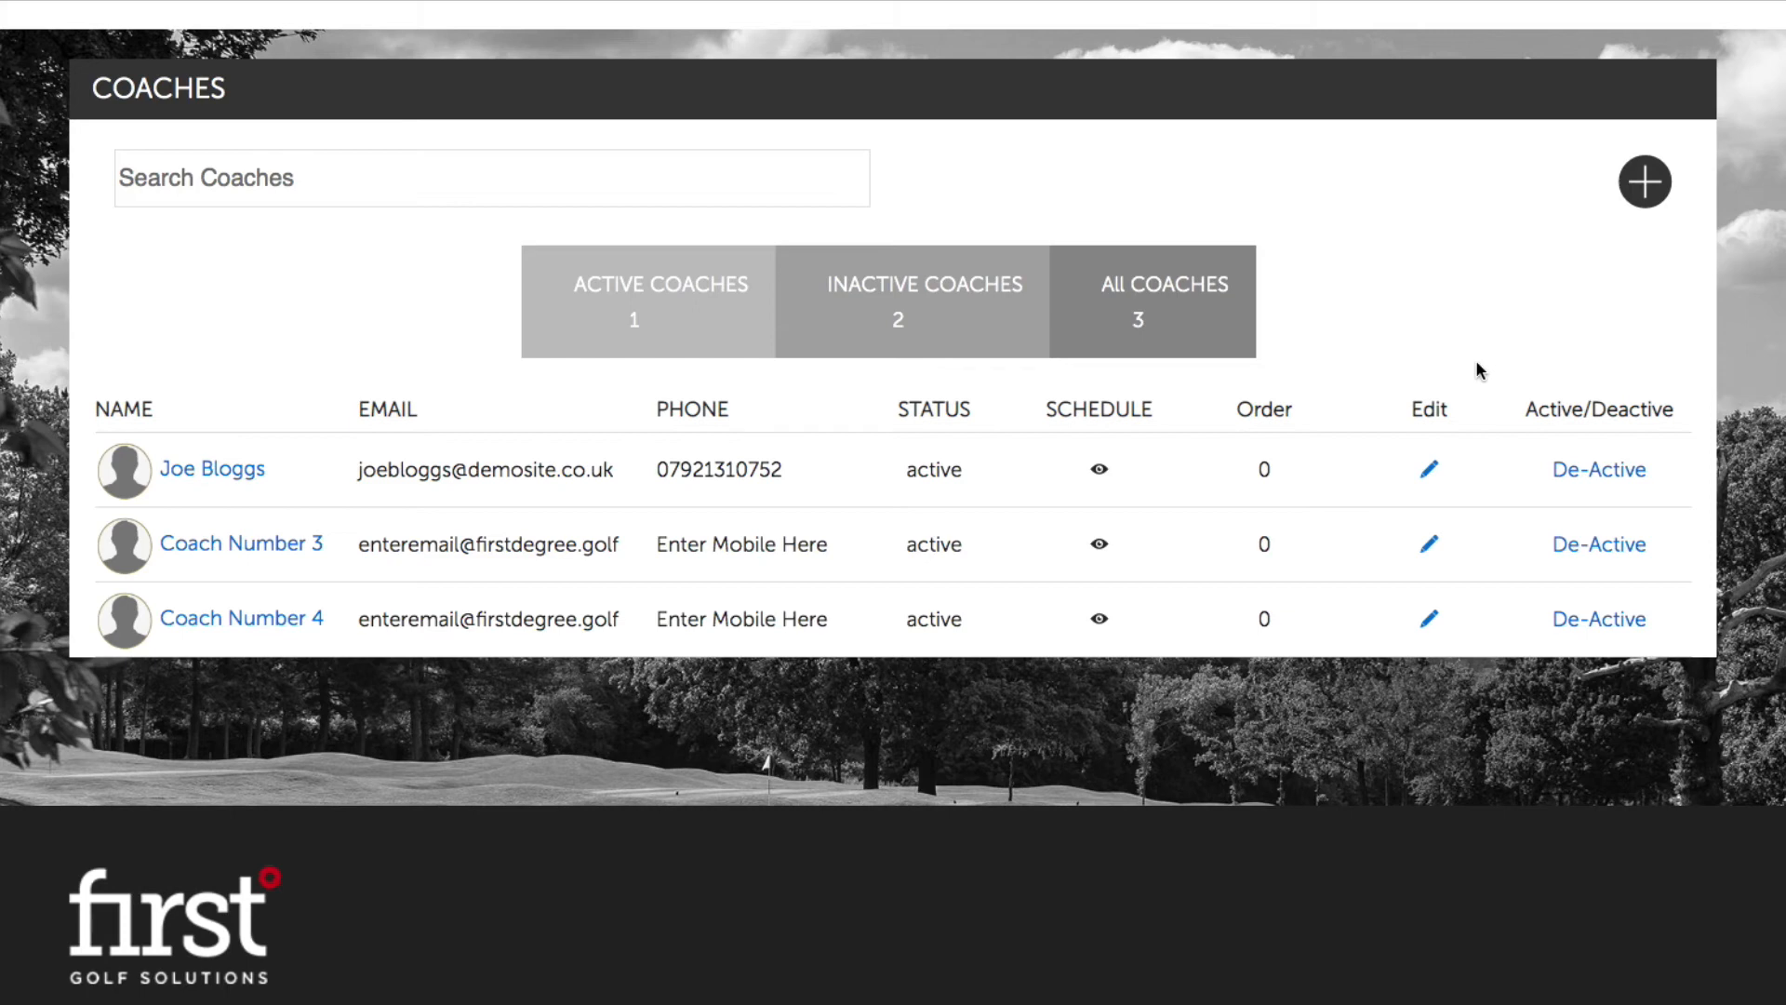
left_click(1646, 183)
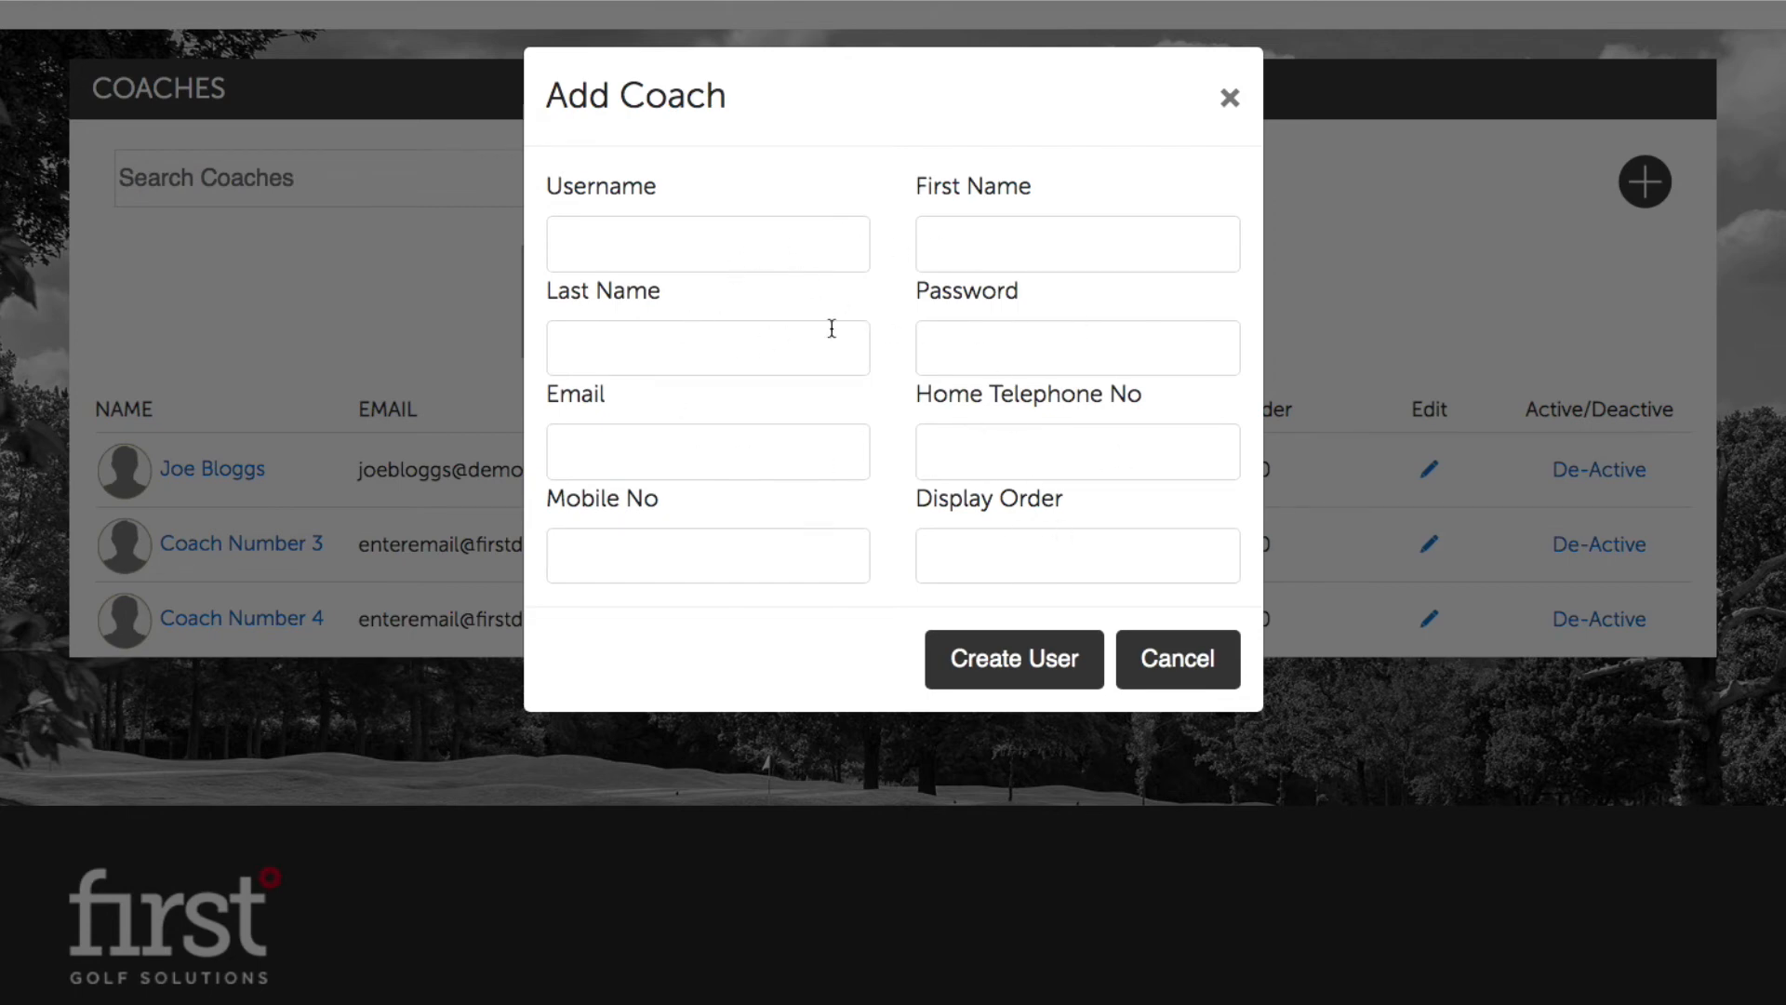
Step: Enter the new coach's username, first and last name, and account password
left_click(770, 257)
left_click(783, 191)
left_click(708, 257)
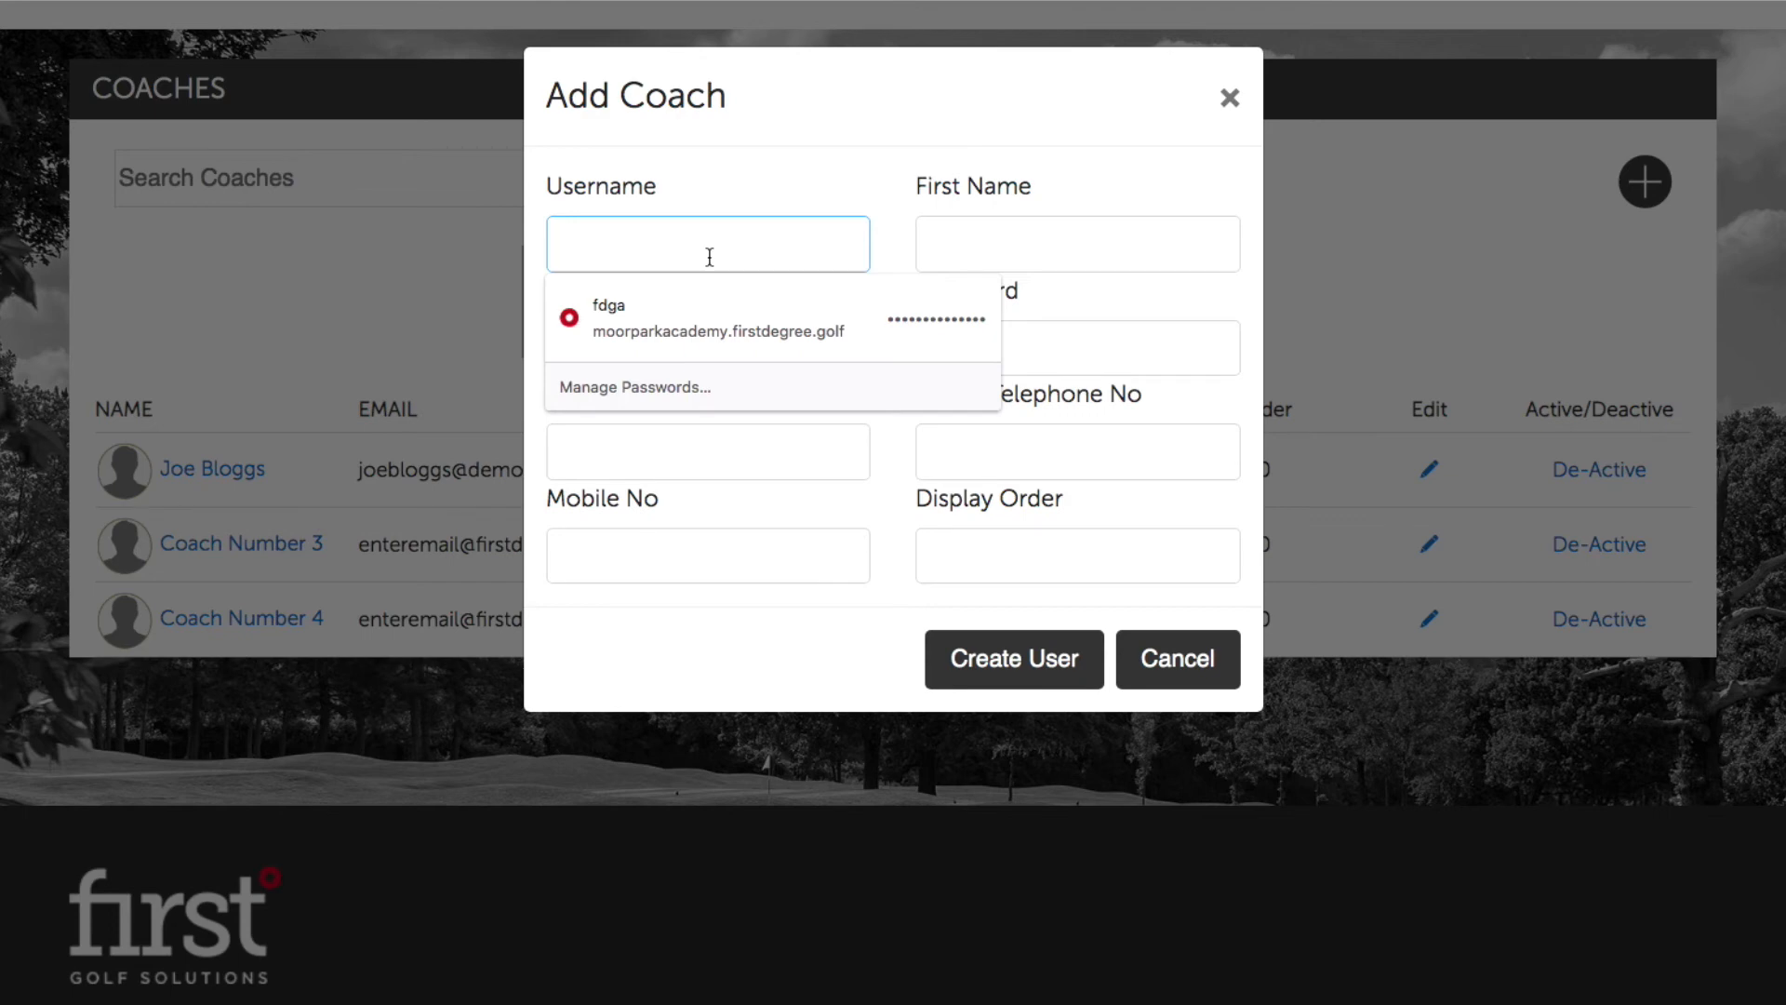
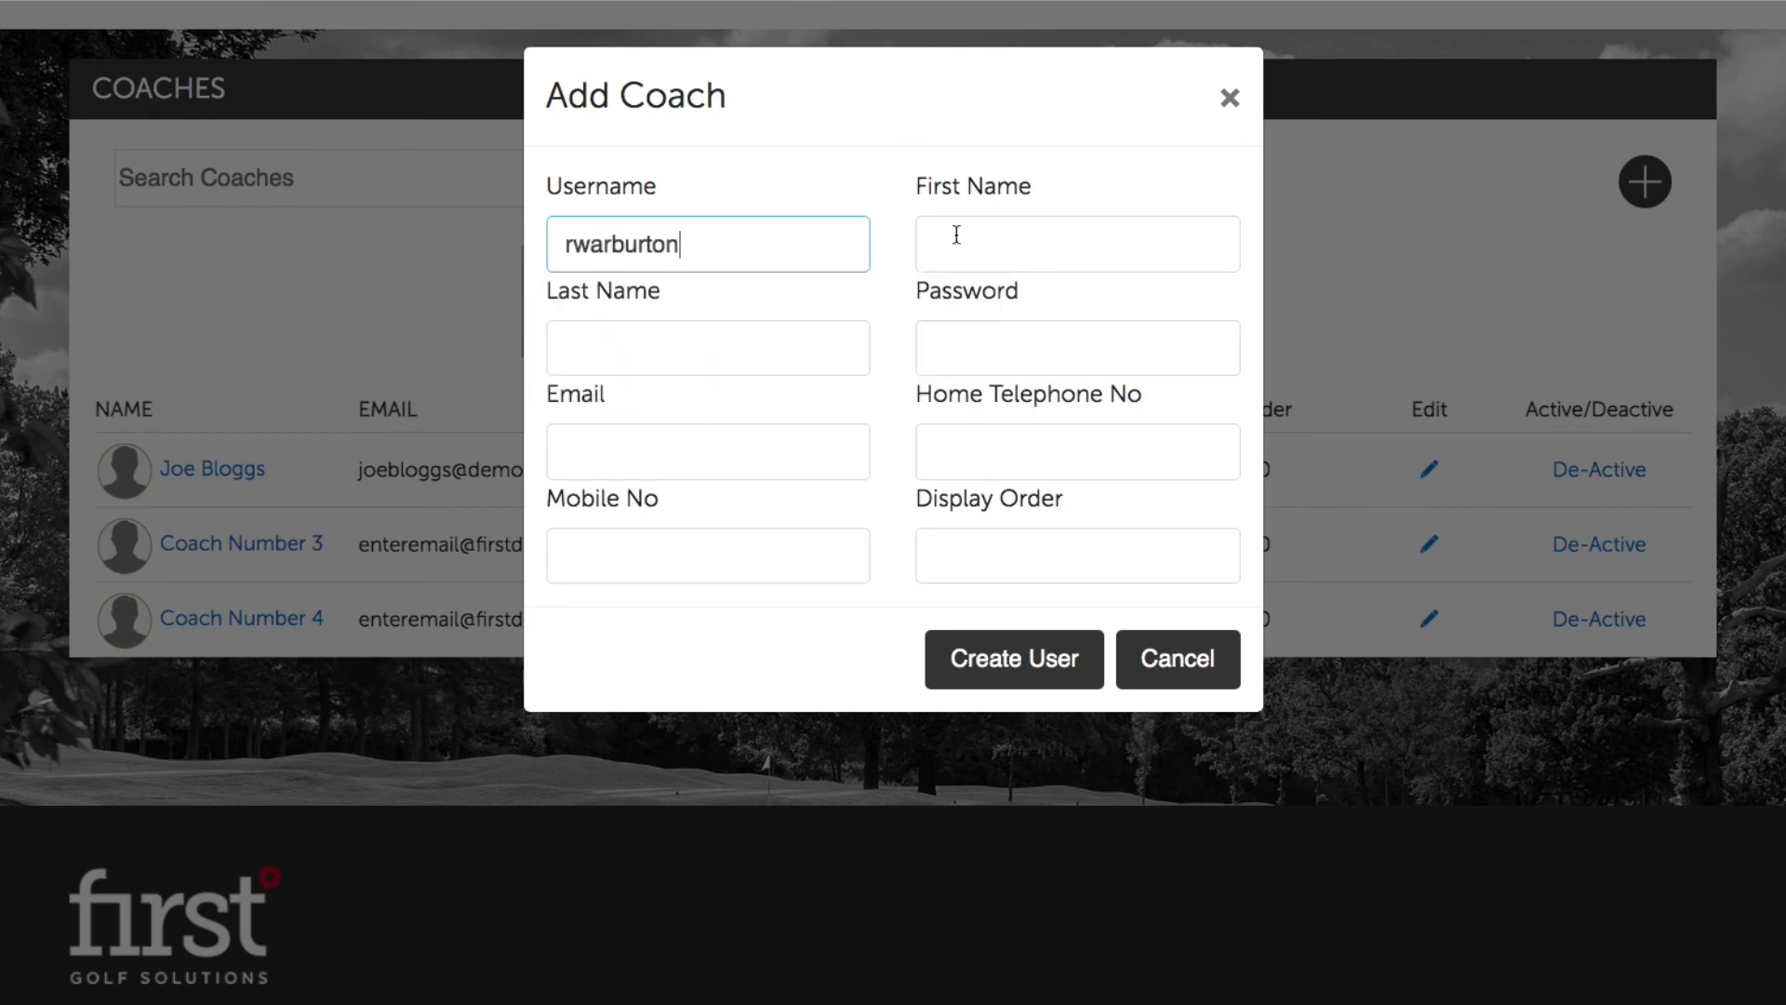
left_click(956, 234)
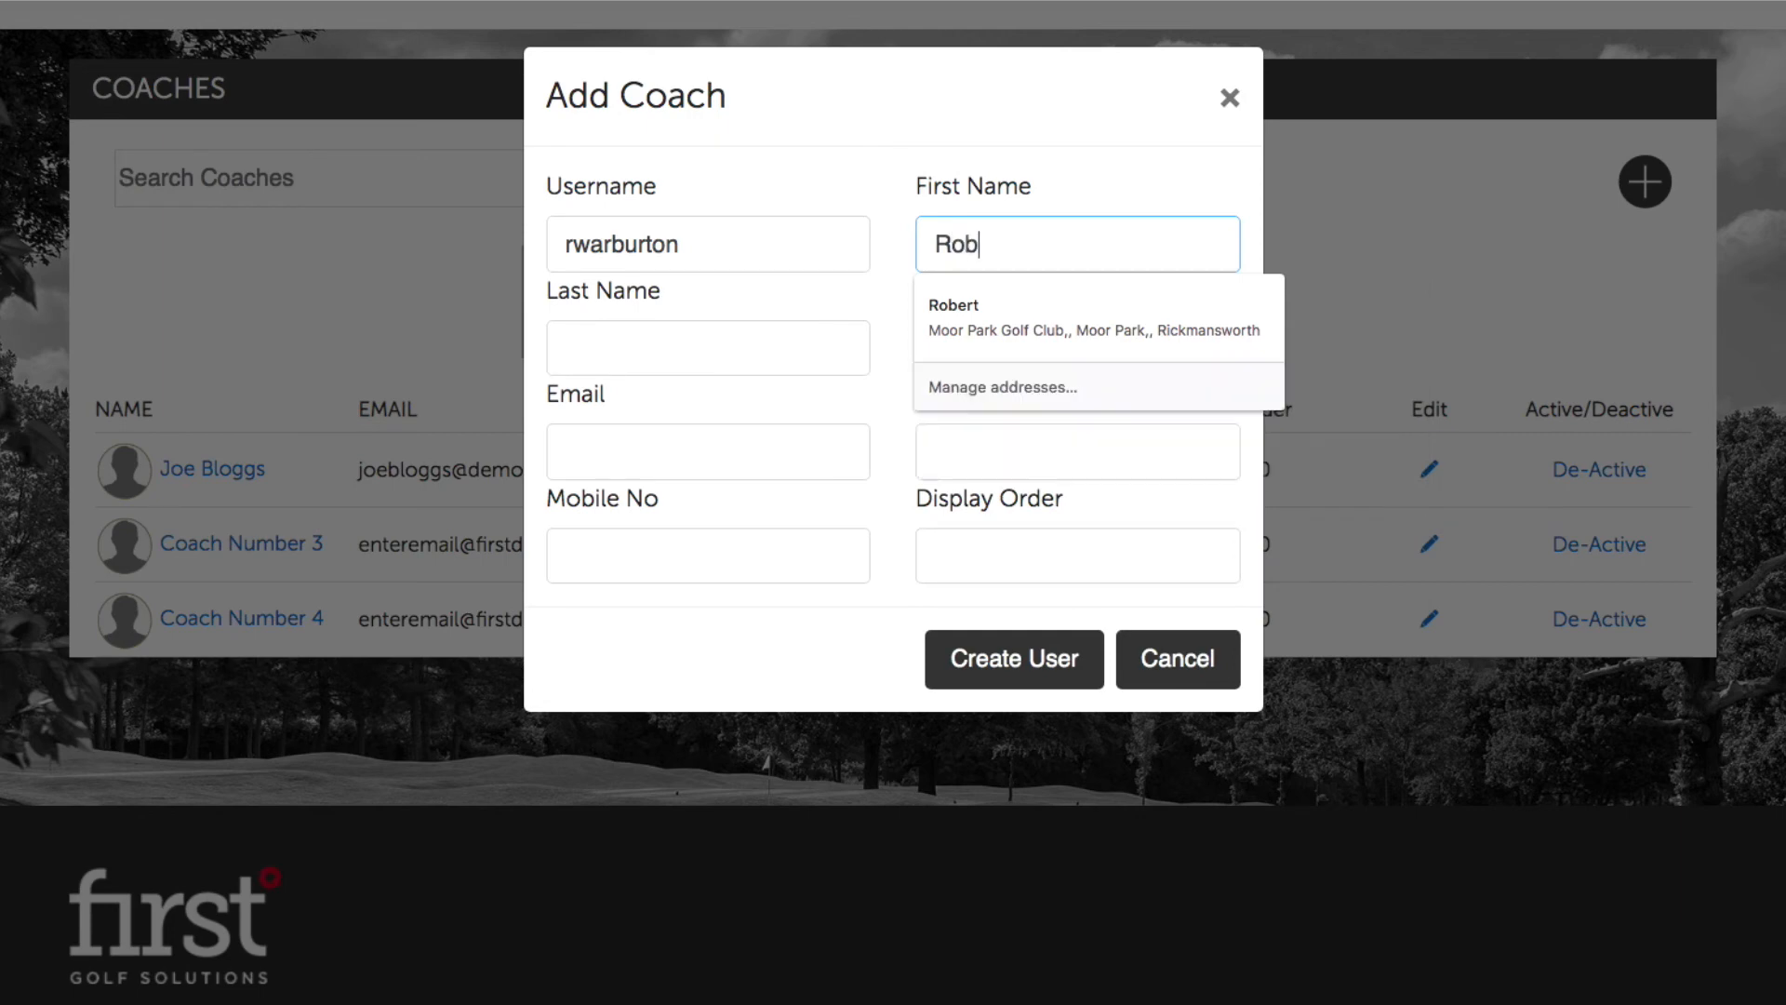
key("Tab")
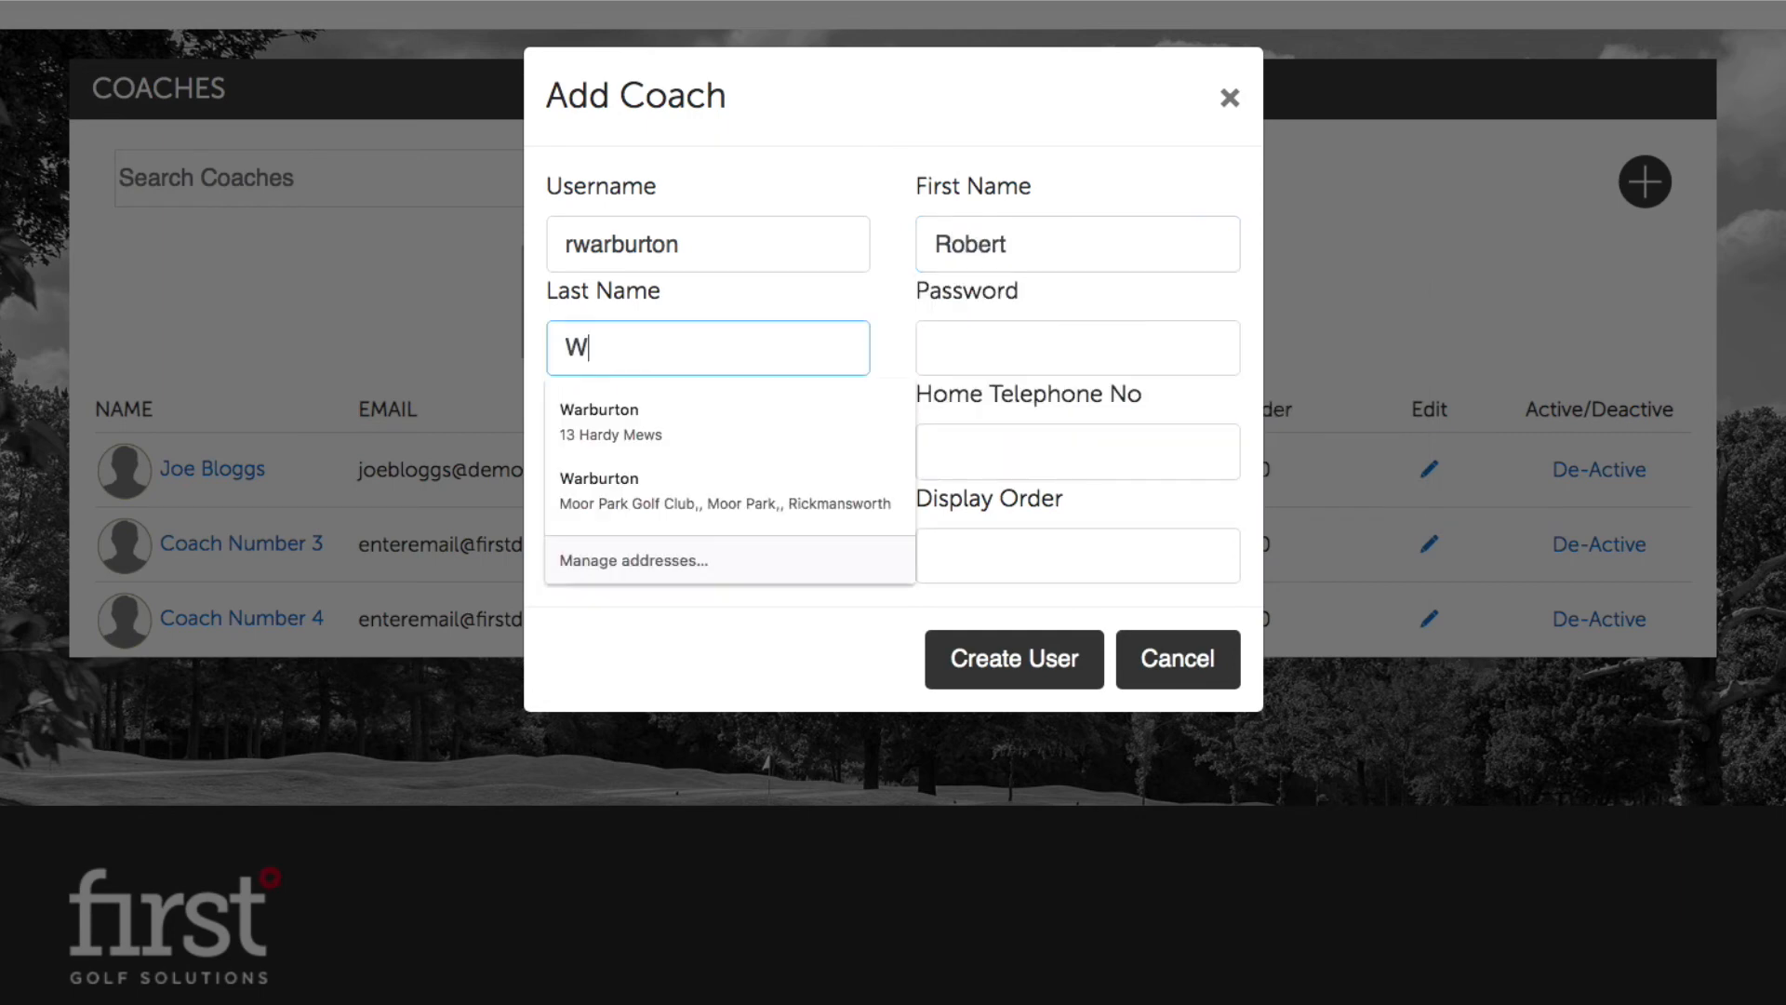
left_click(901, 335)
left_click(968, 333)
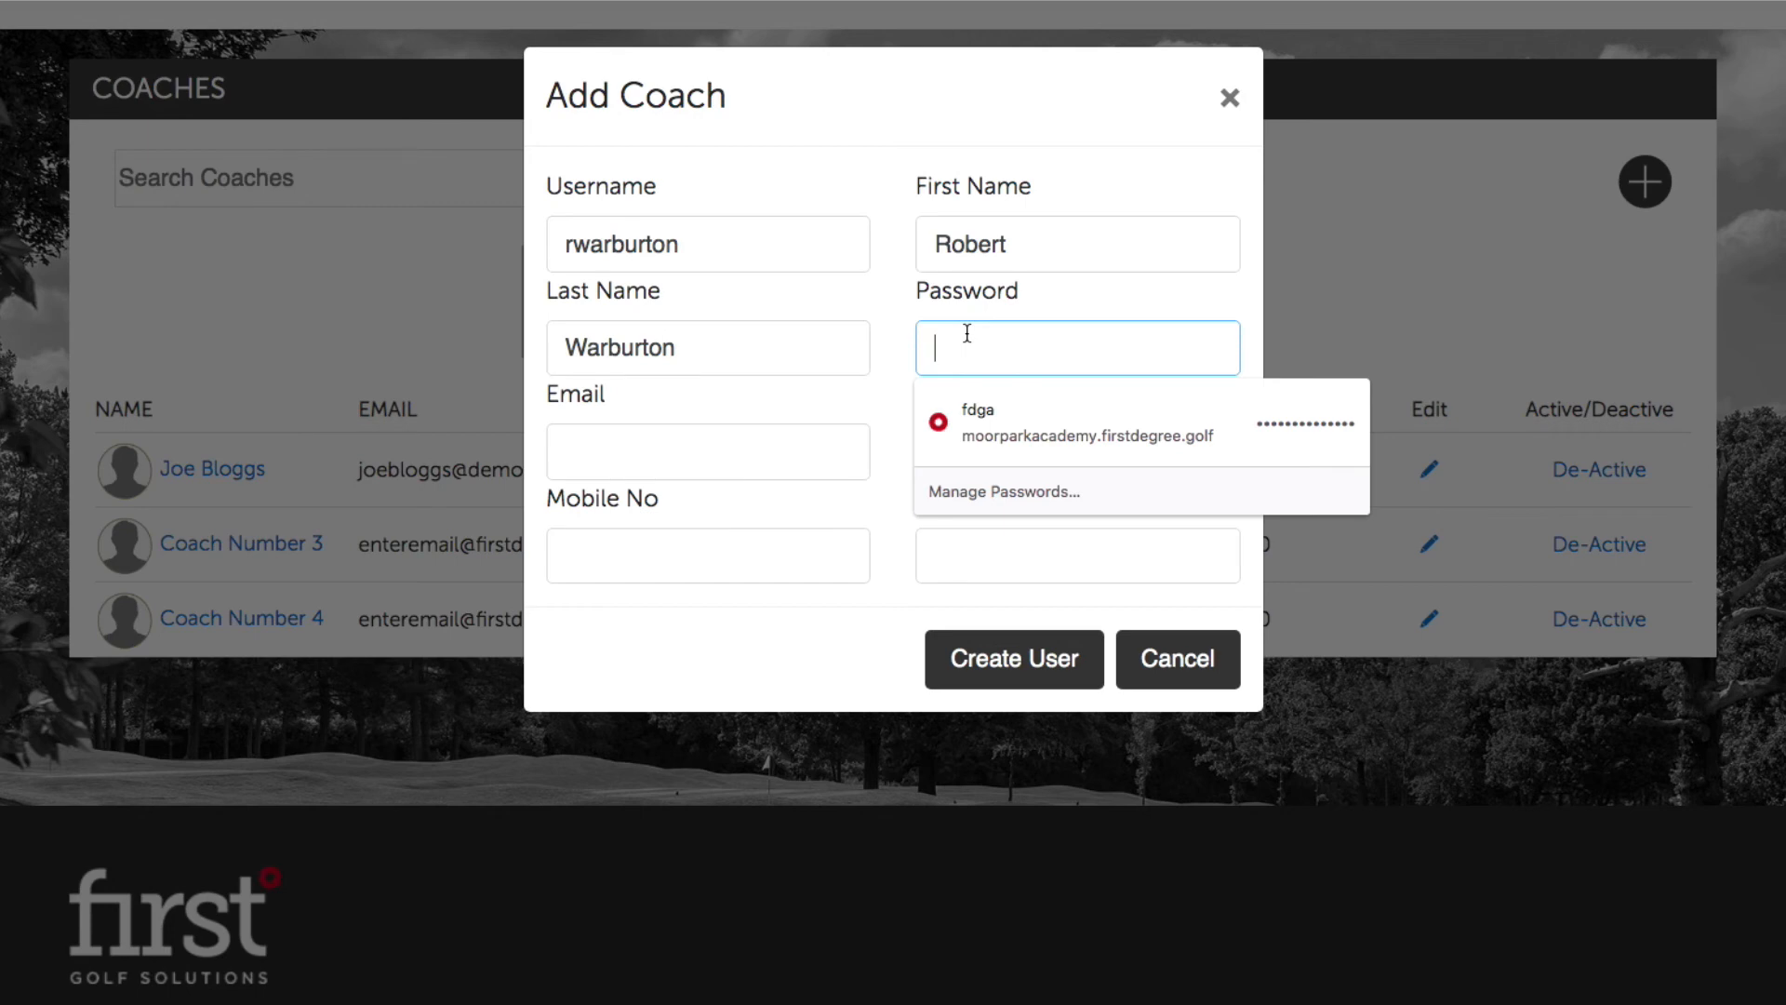
type("********")
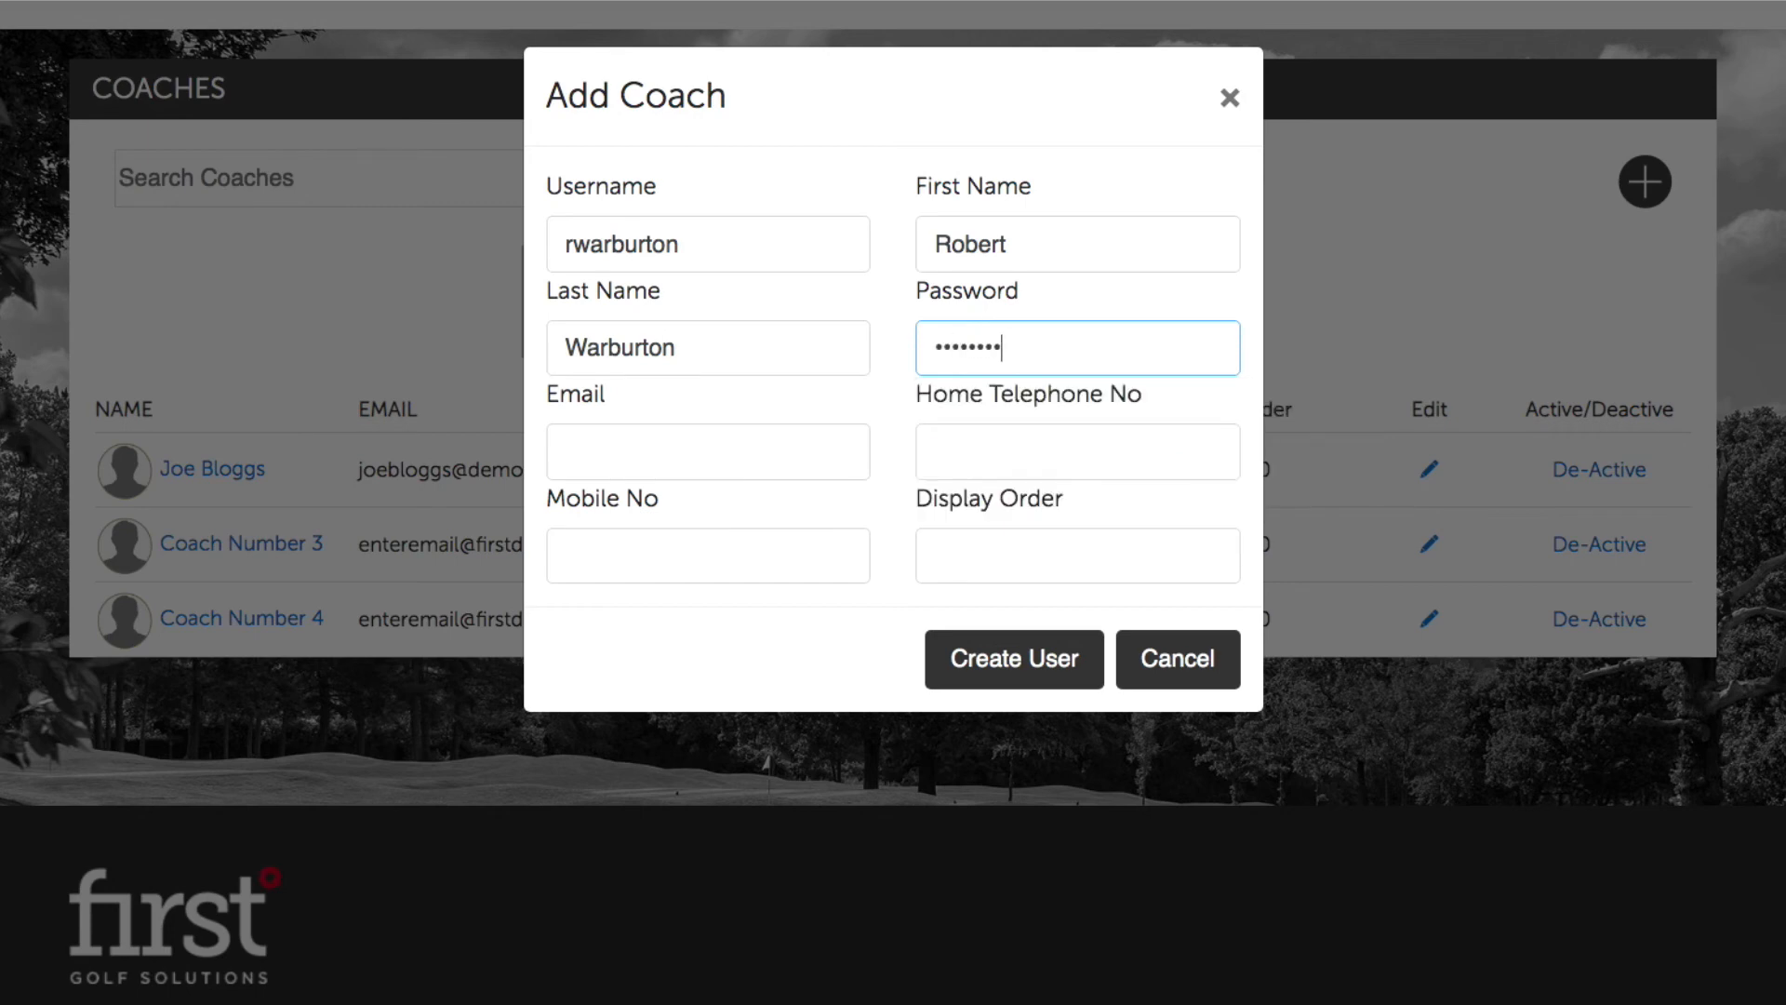
type("**")
Step: Add the coach's email, Home Telephone 'N/A', mobile number and Display Order 2, then Create User
left_click(757, 462)
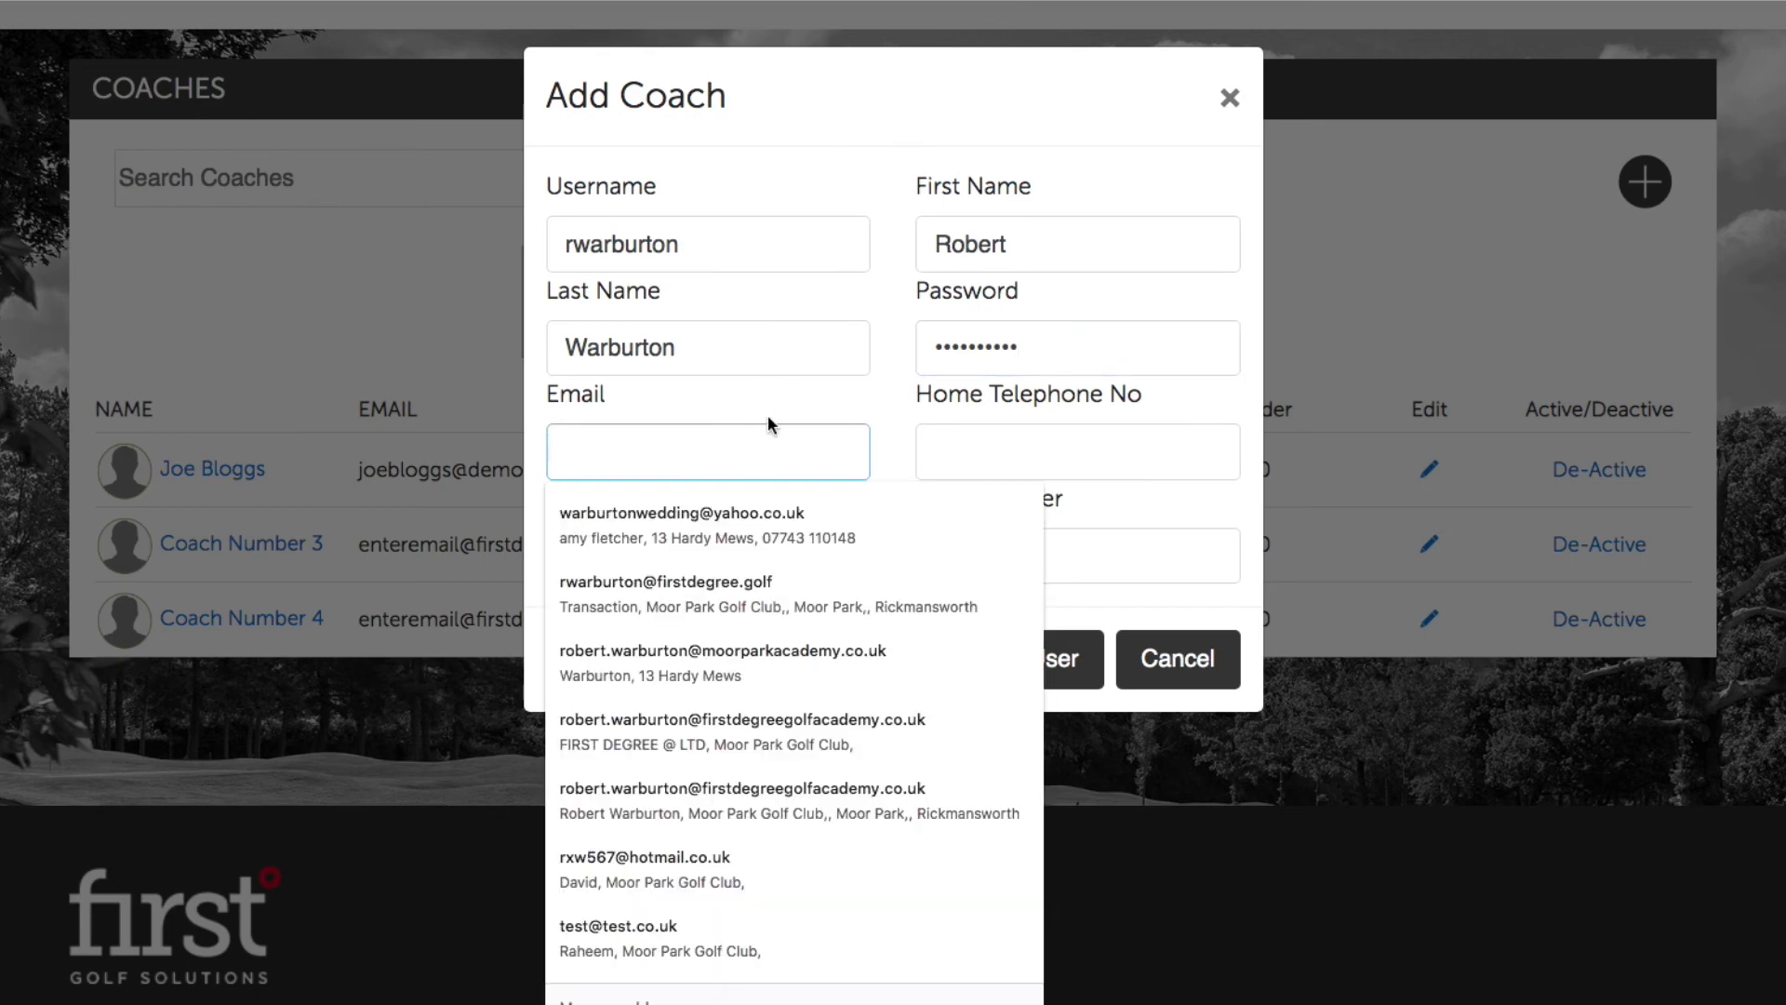
left_click(768, 419)
left_click(741, 440)
type("d")
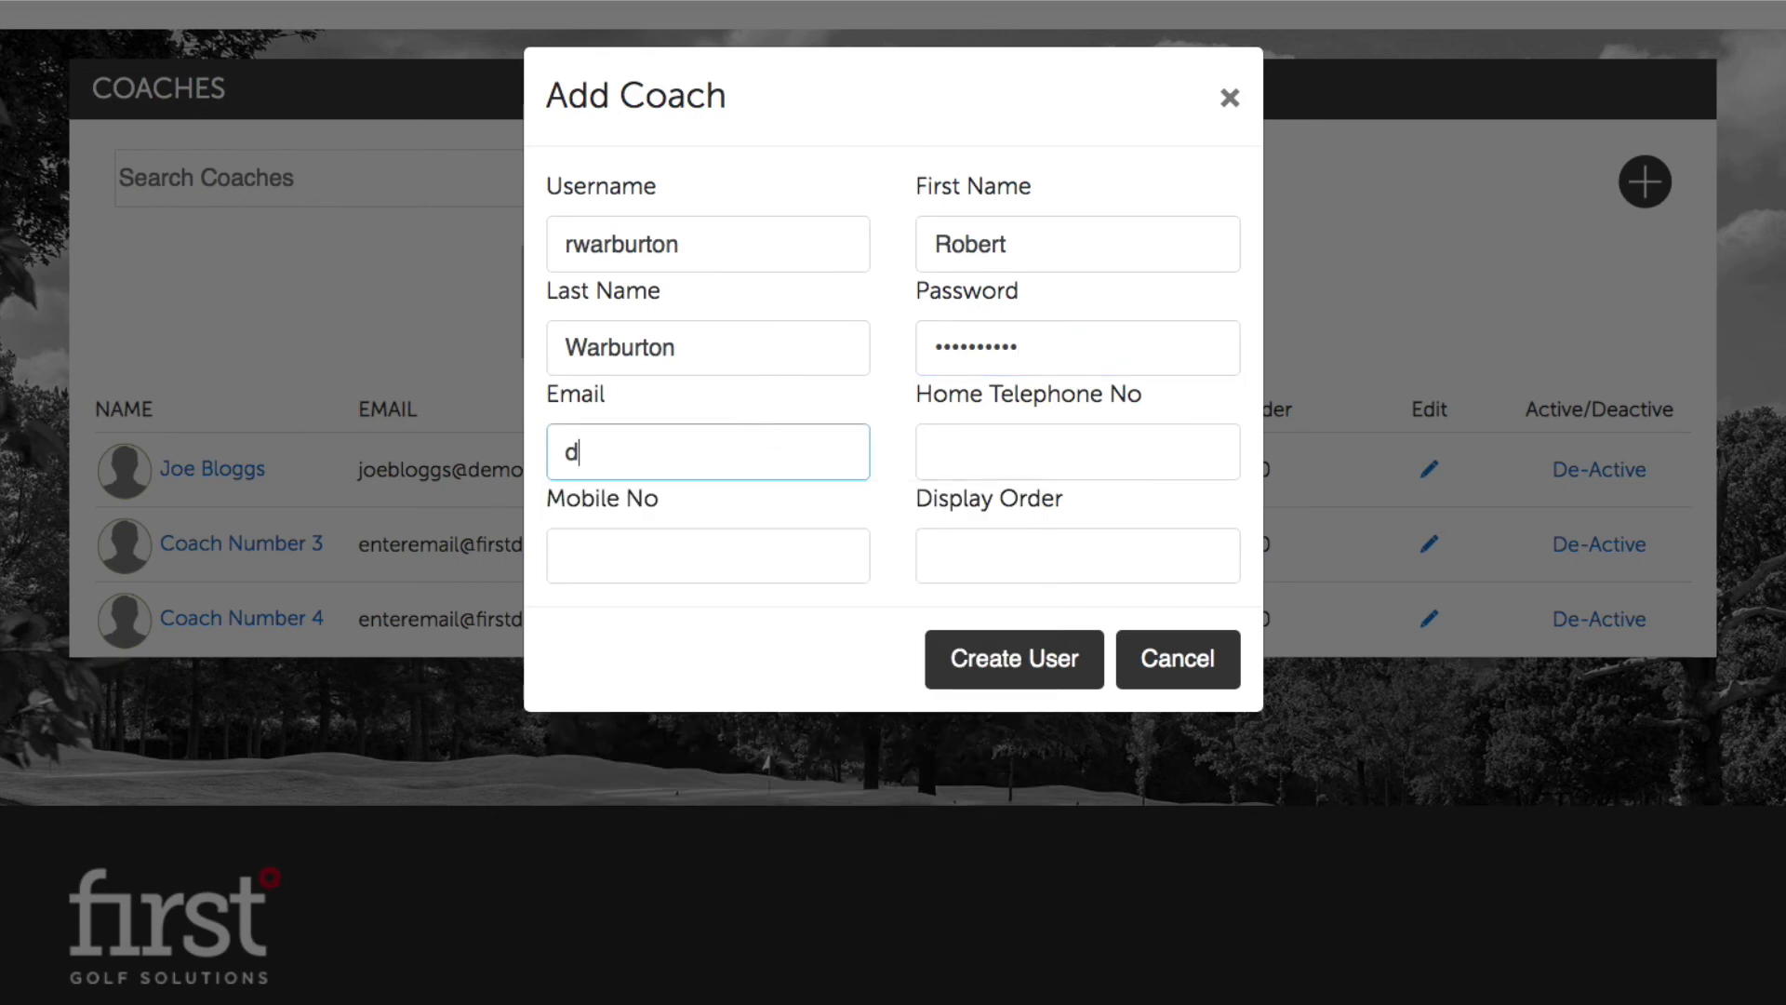
type("emocoach@")
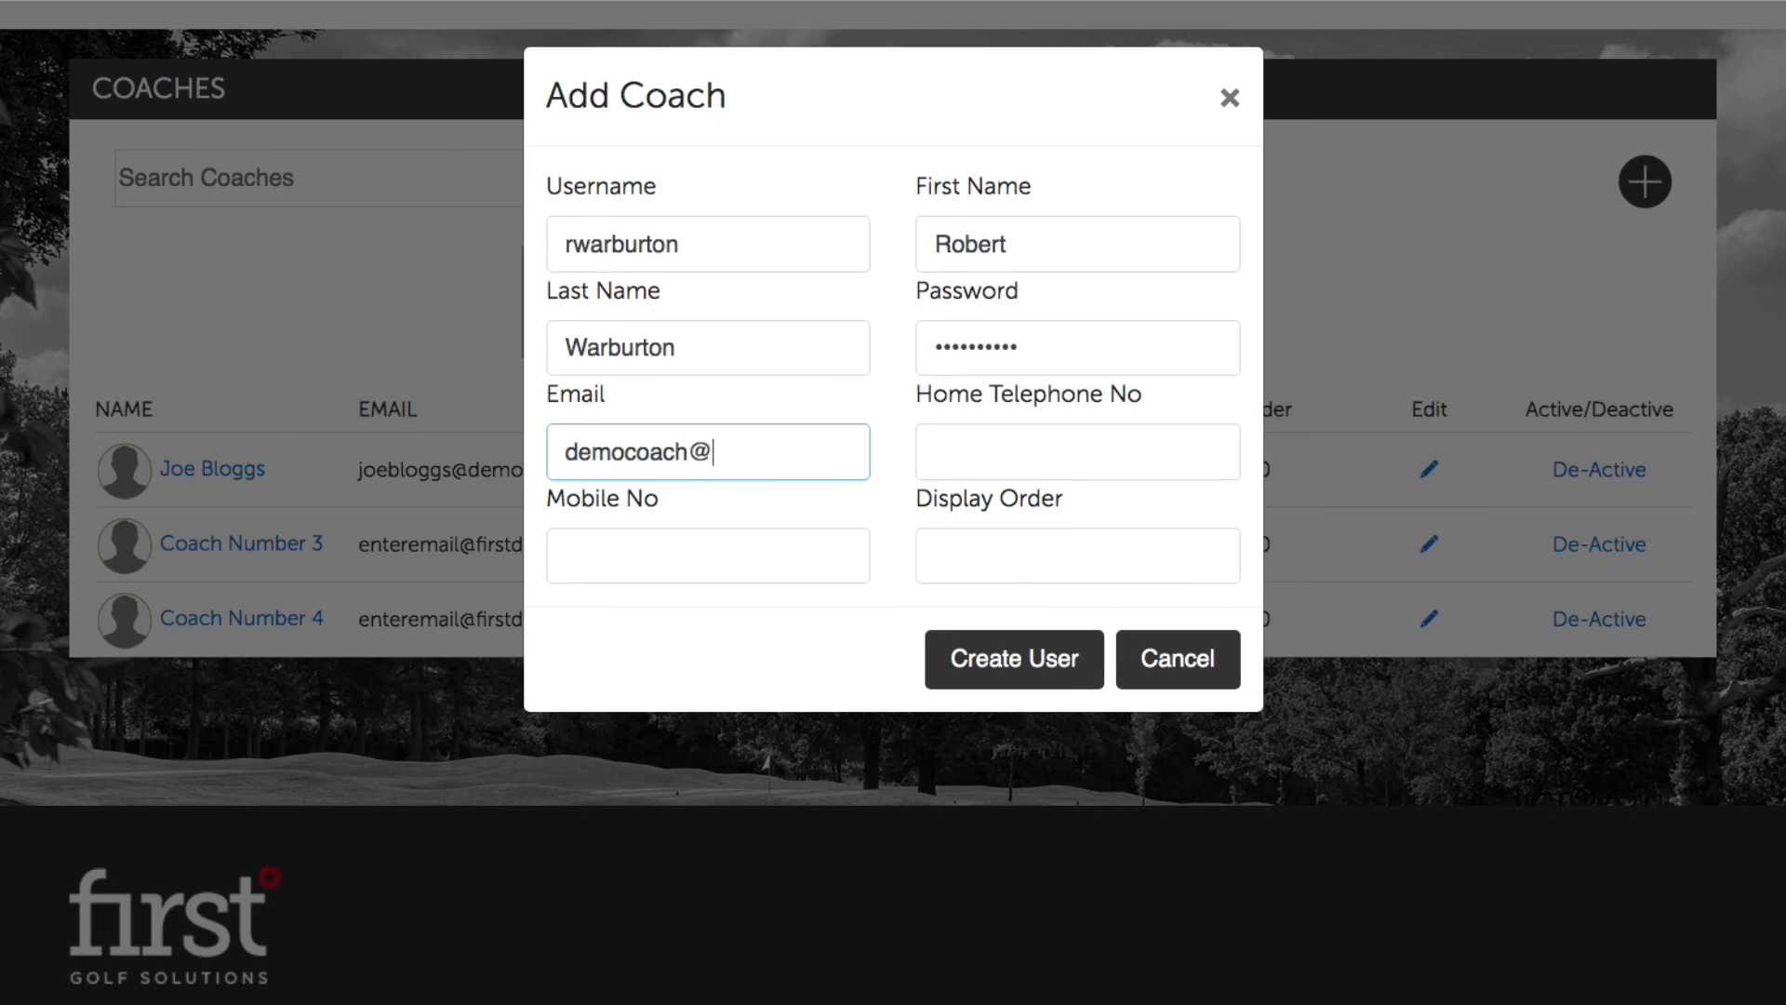
type("demosite.co.uk")
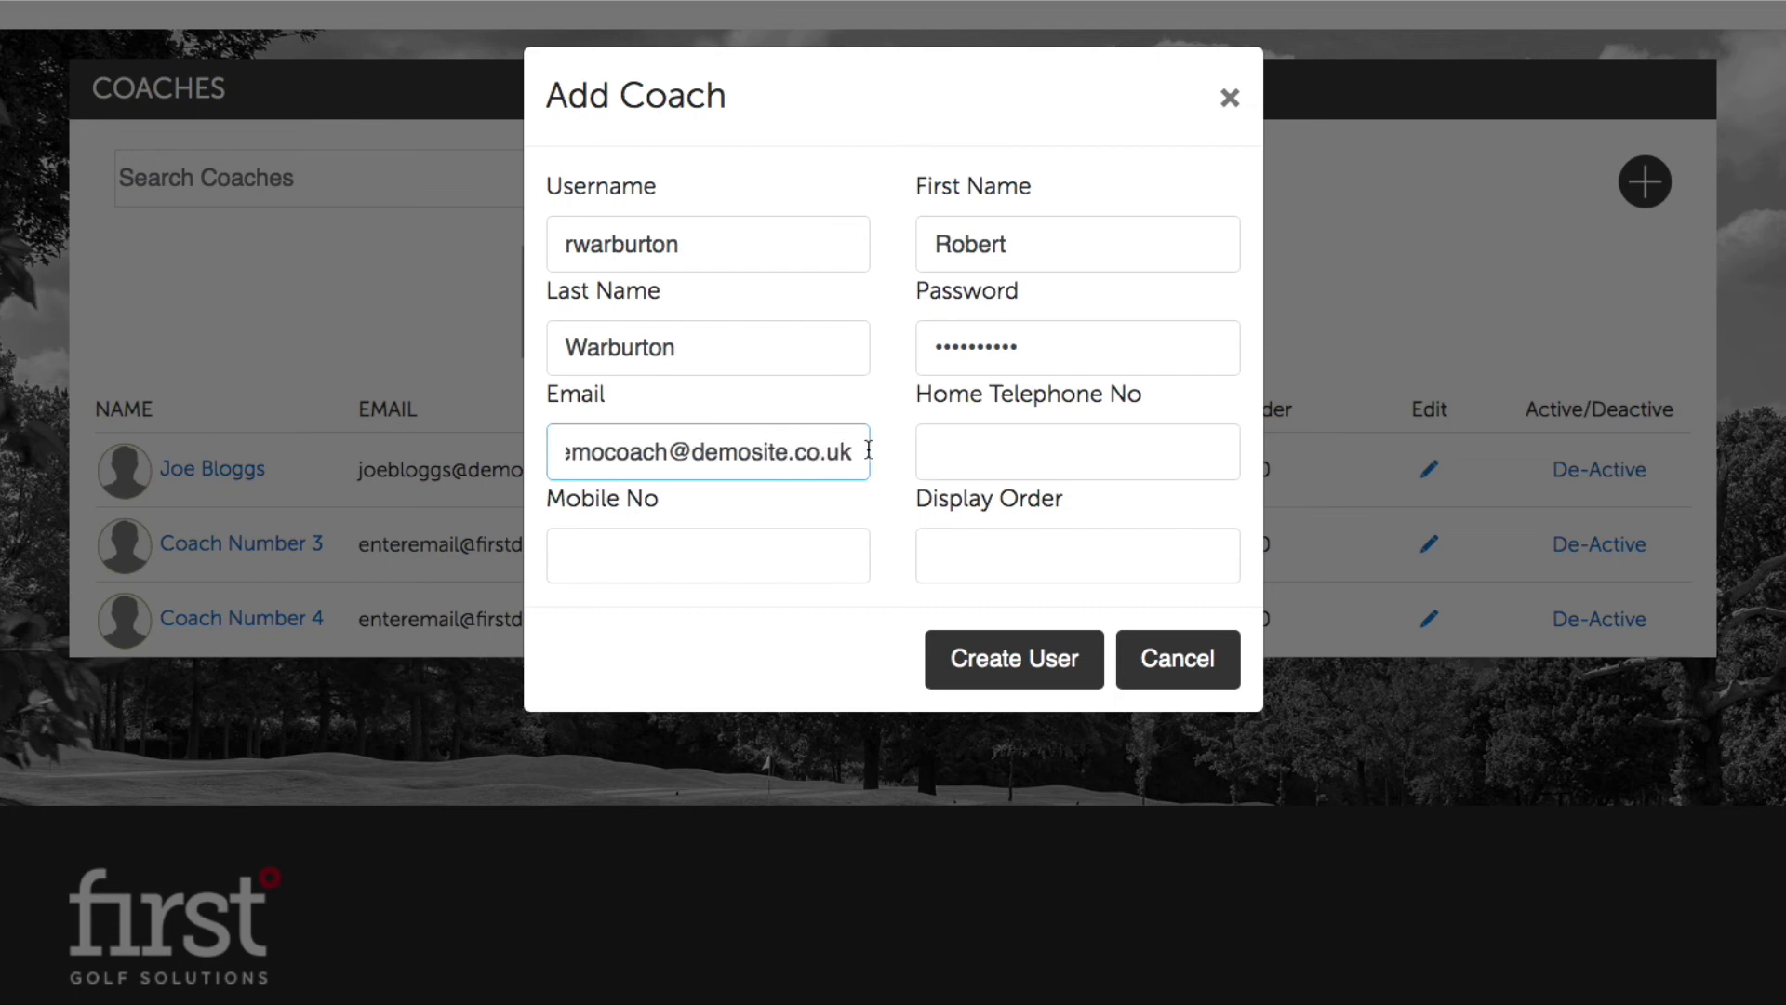
left_click(951, 462)
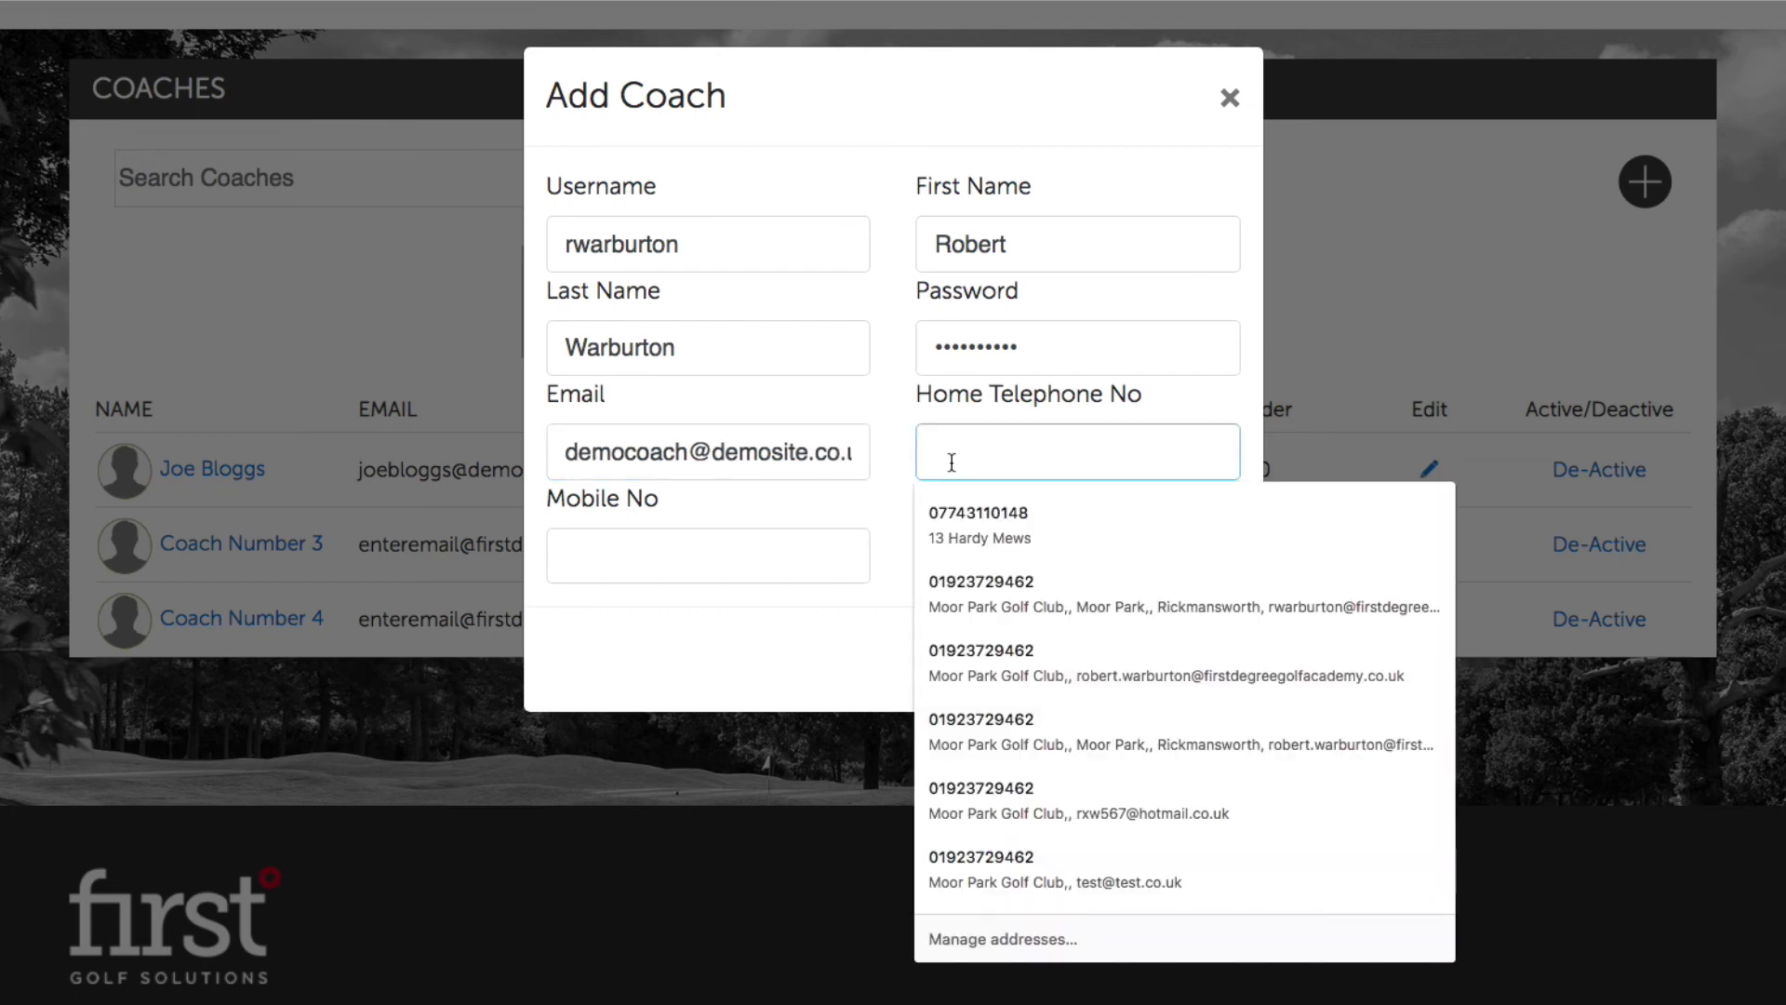
type("N/A")
left_click(817, 549)
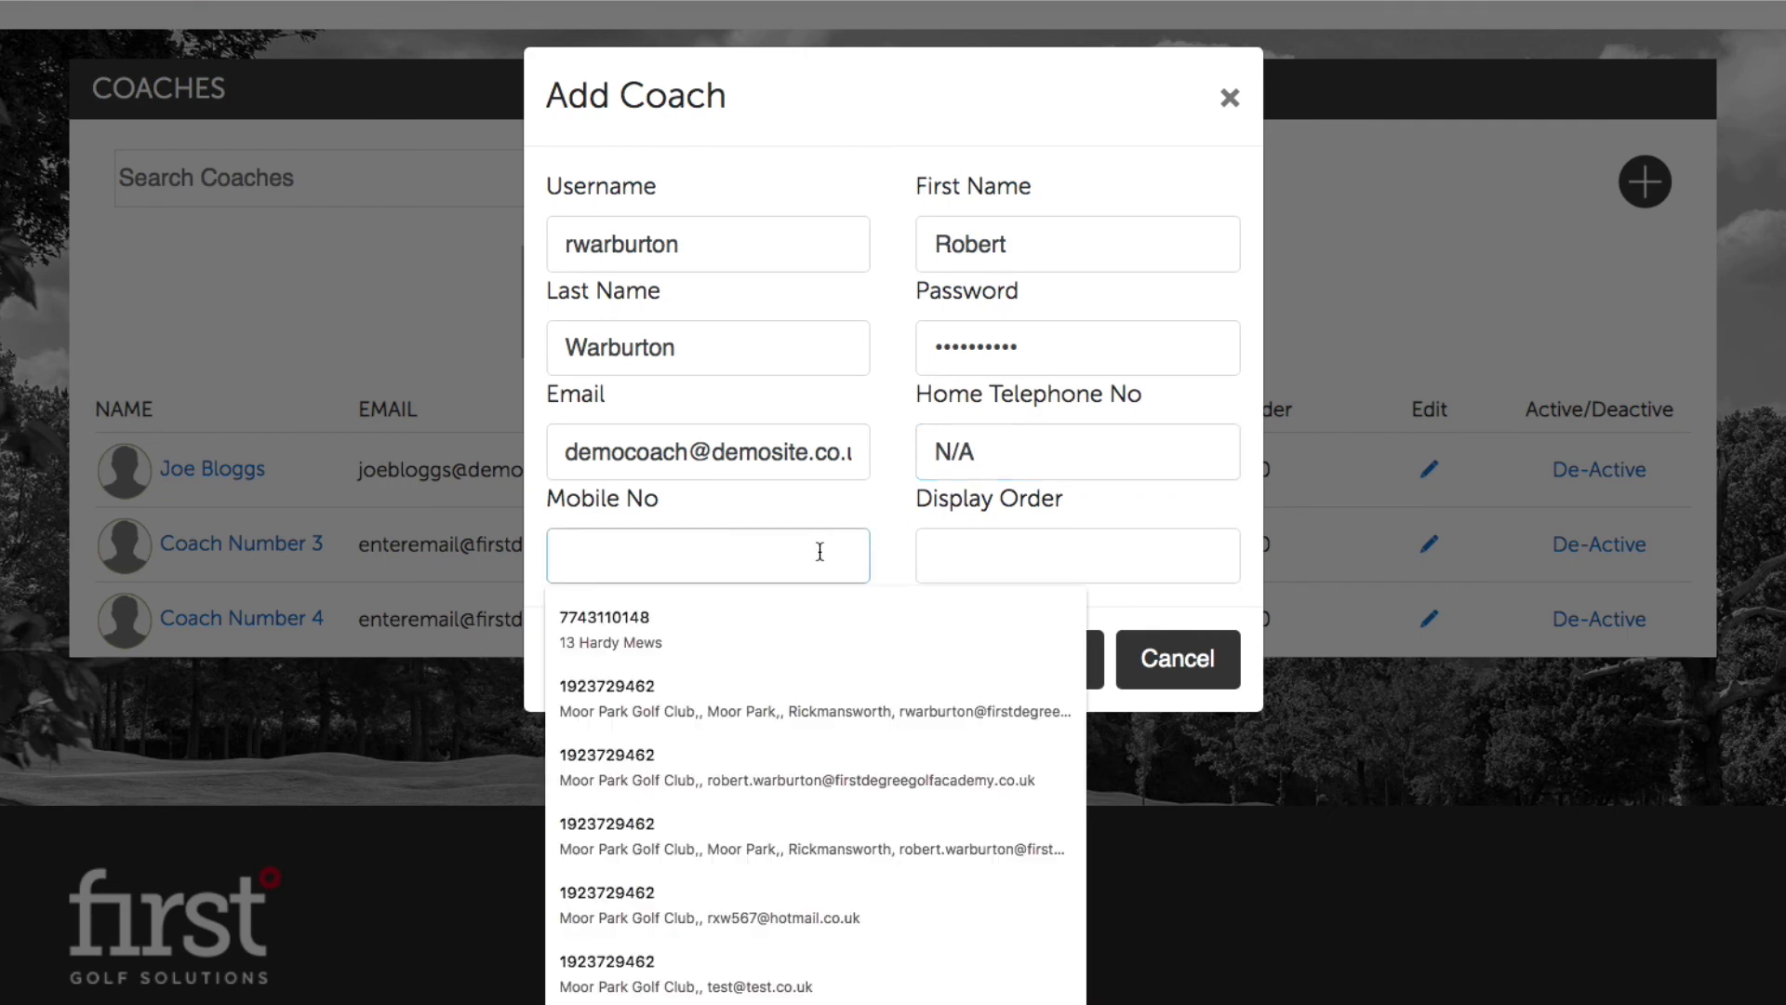
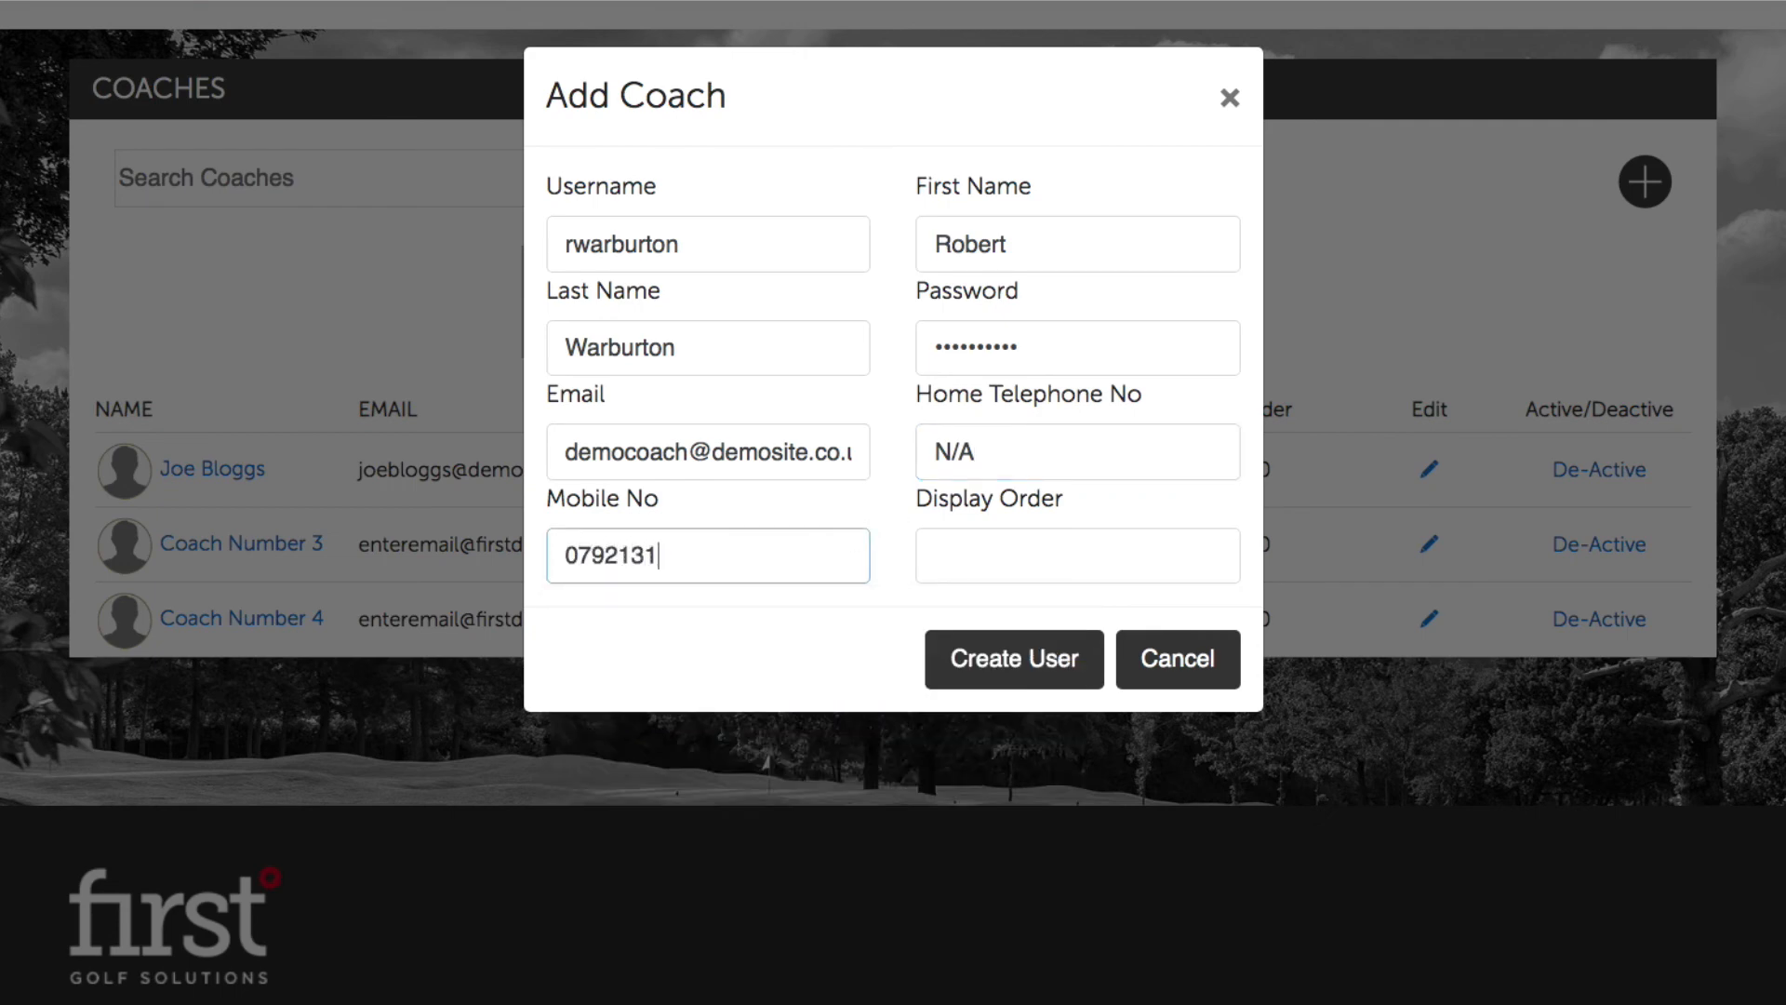
left_click(1044, 549)
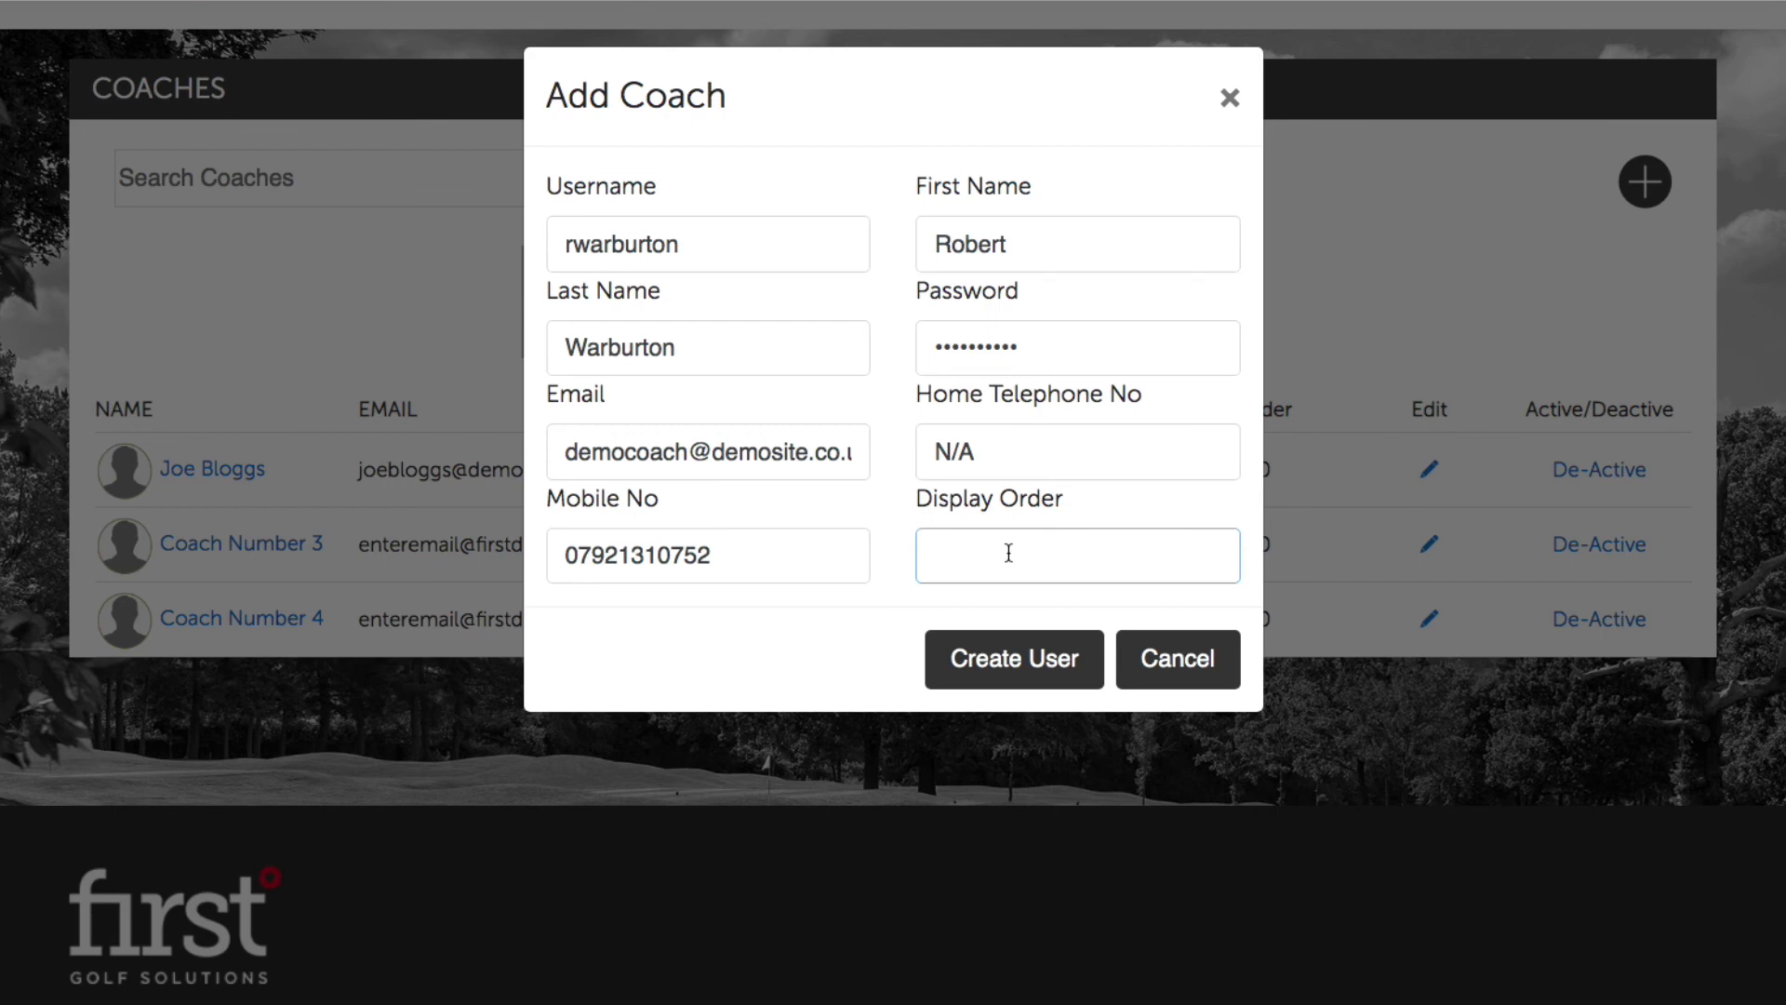
type("2")
left_click(1024, 655)
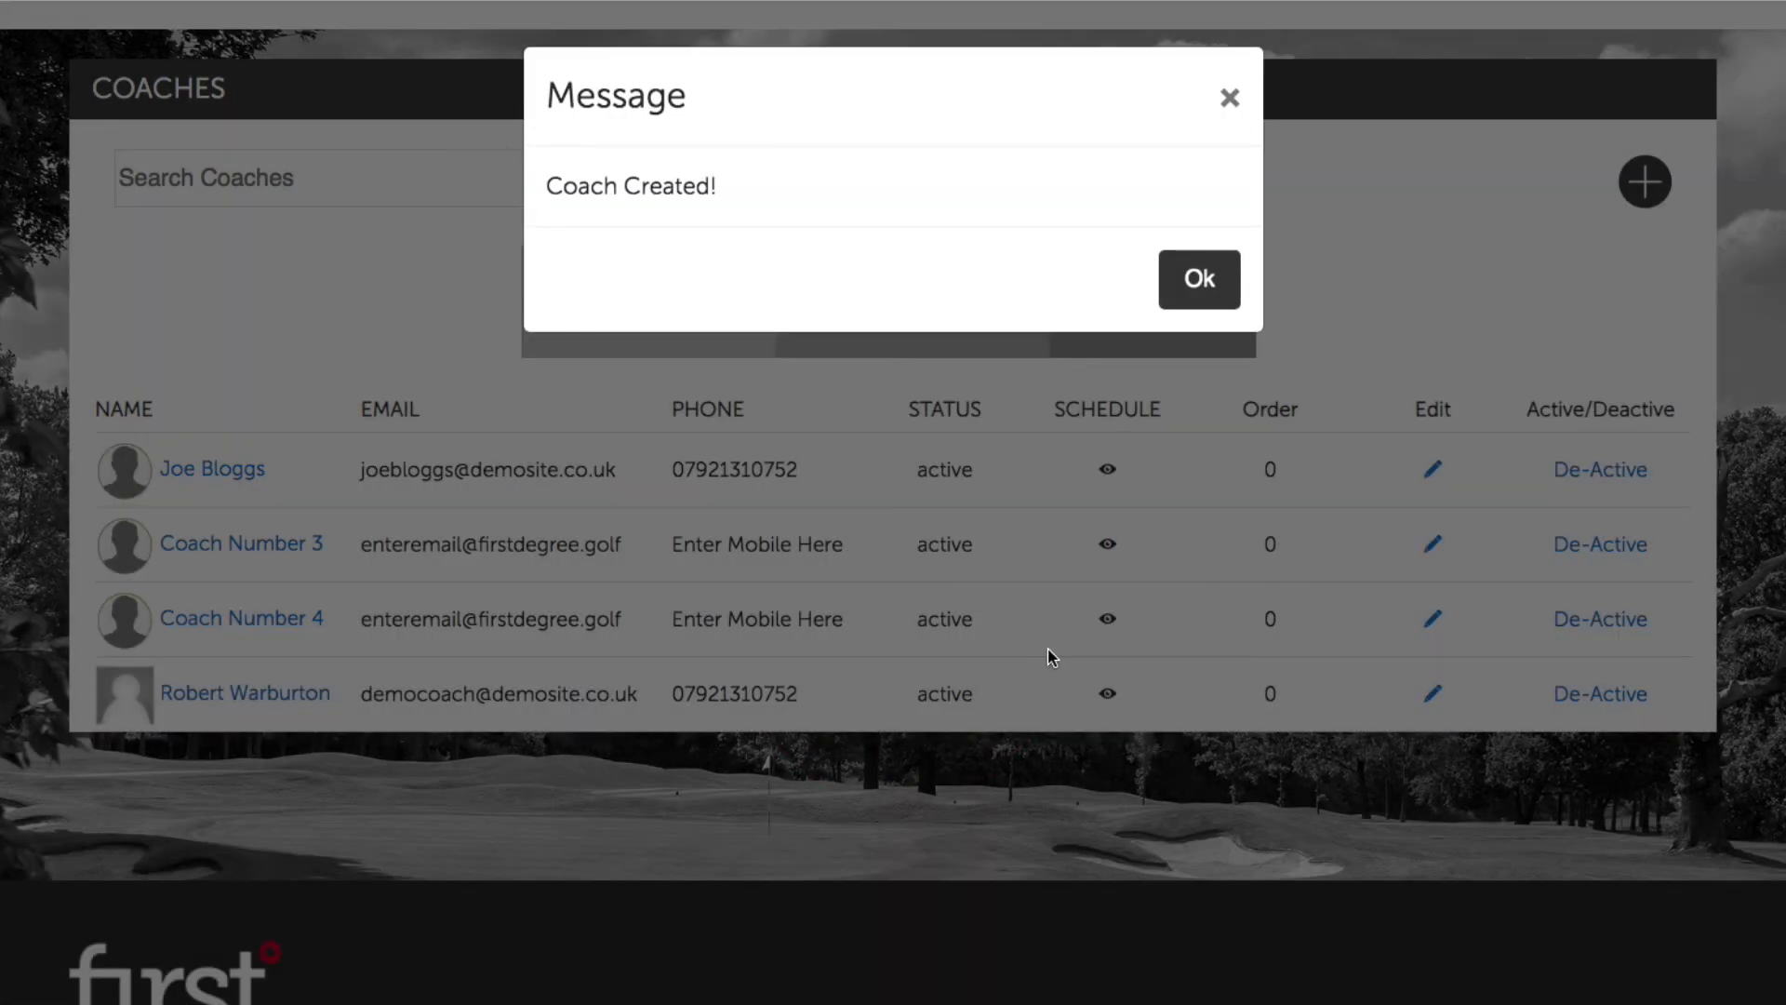
Step: Dismiss the 'Coach Created!' message and review the new coach's row in the Coaches list
left_click(1183, 289)
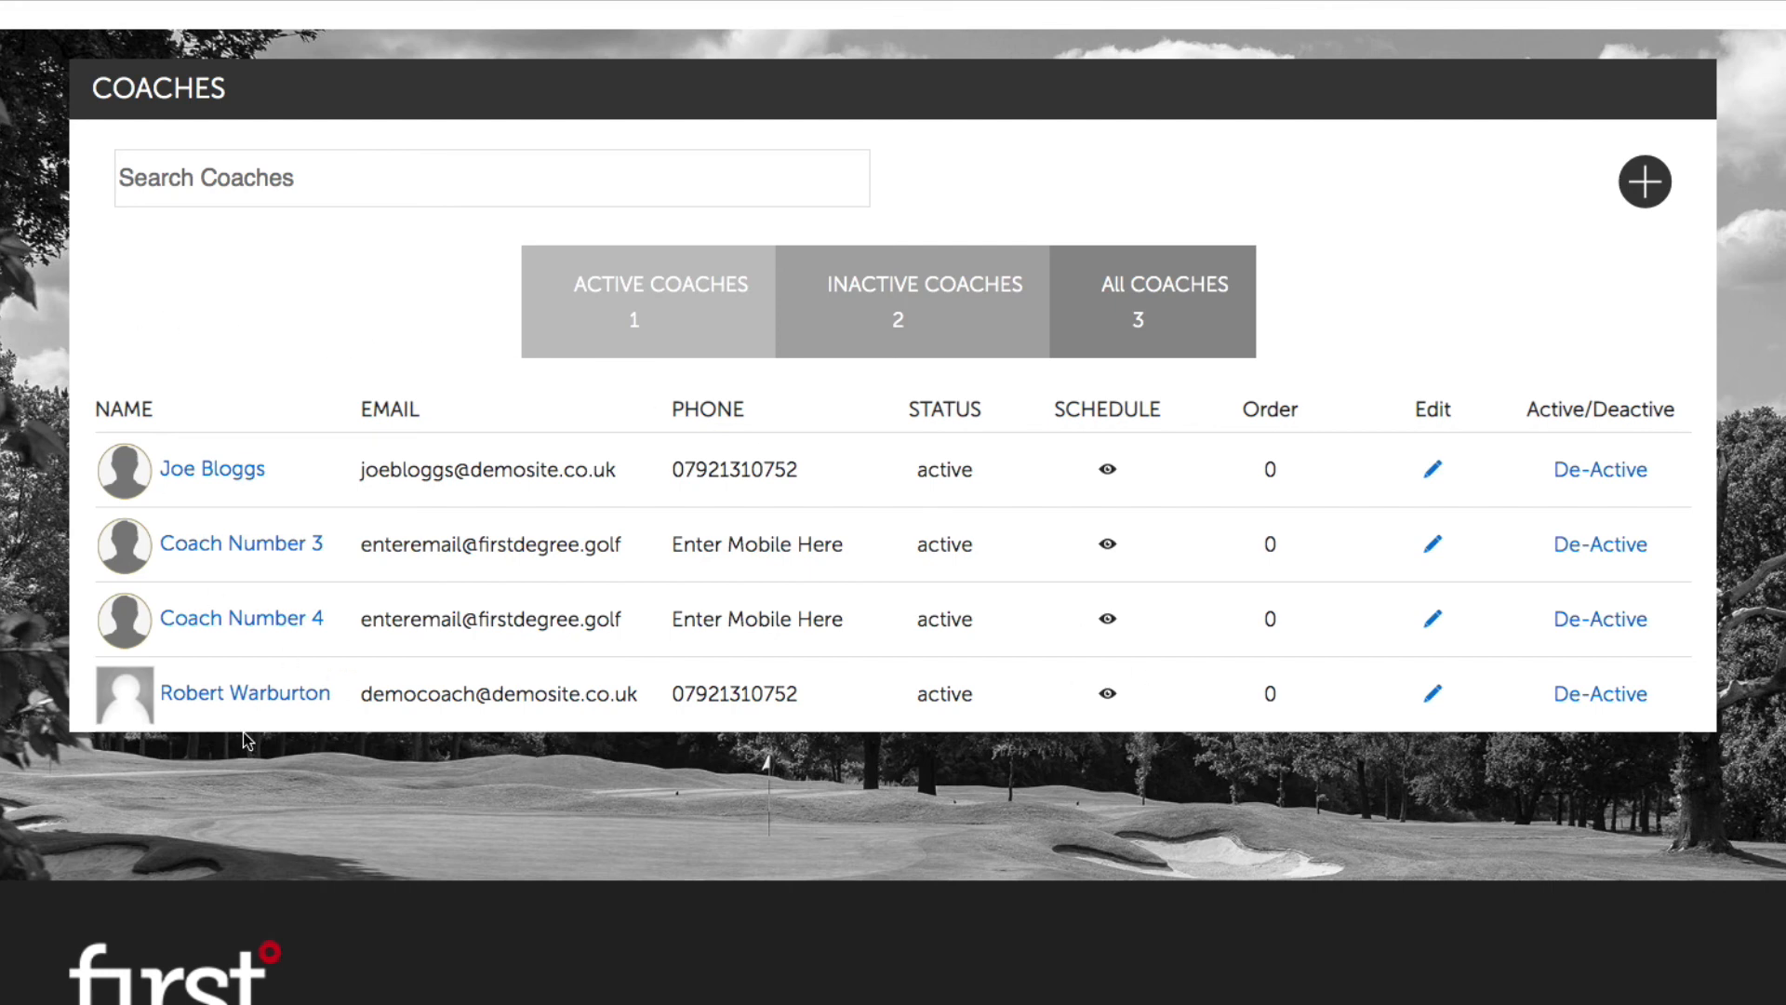
scroll(234, 707, "down", 1)
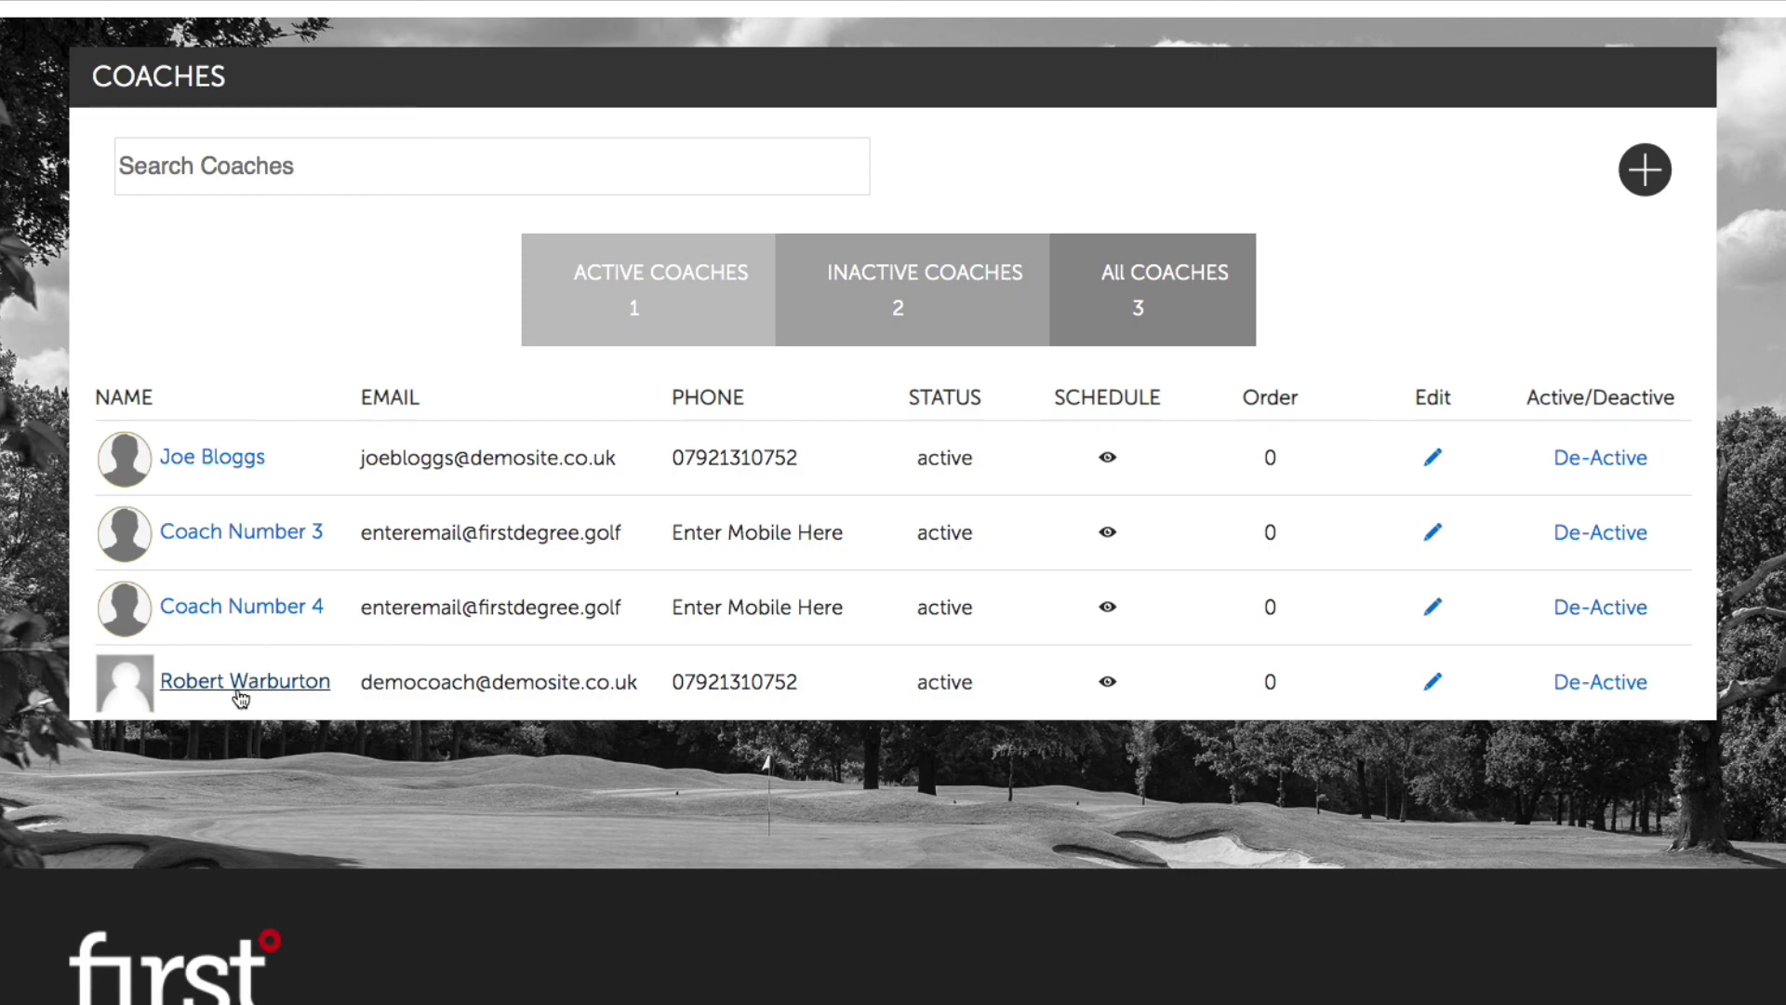
Step: Open the new coach's Edit Profile page and look through all its fields
left_click(253, 689)
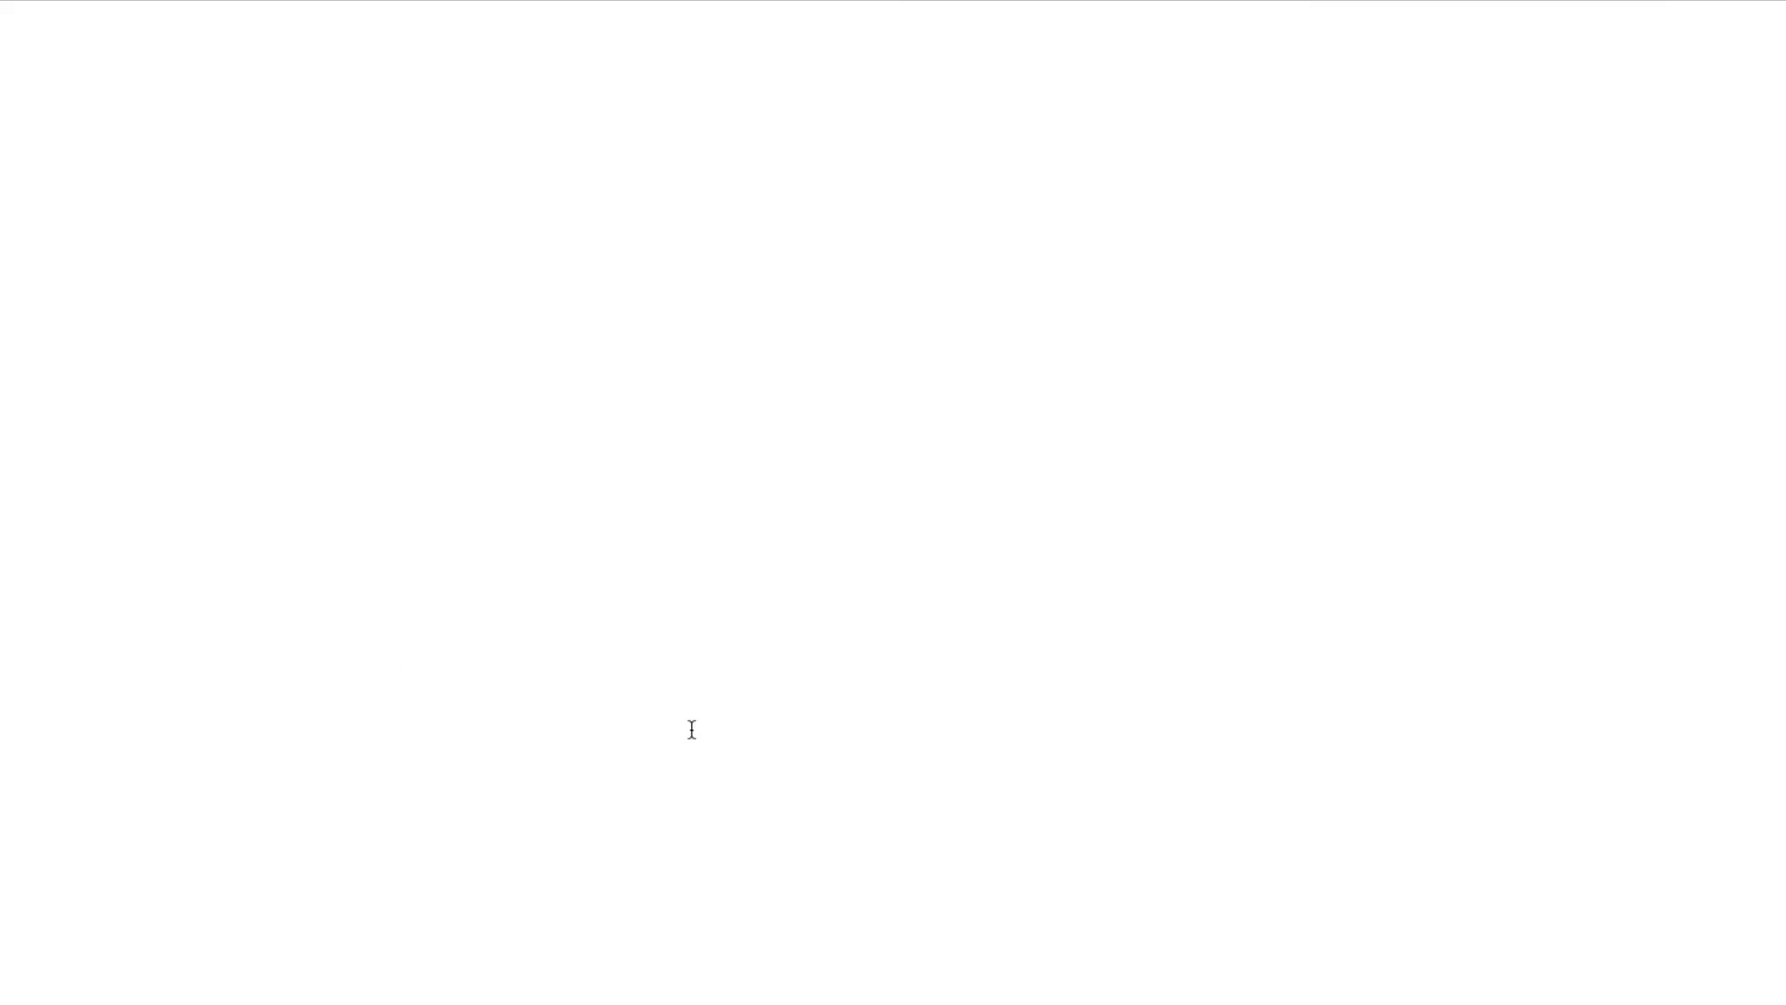
scroll(447, 776, "down", 2)
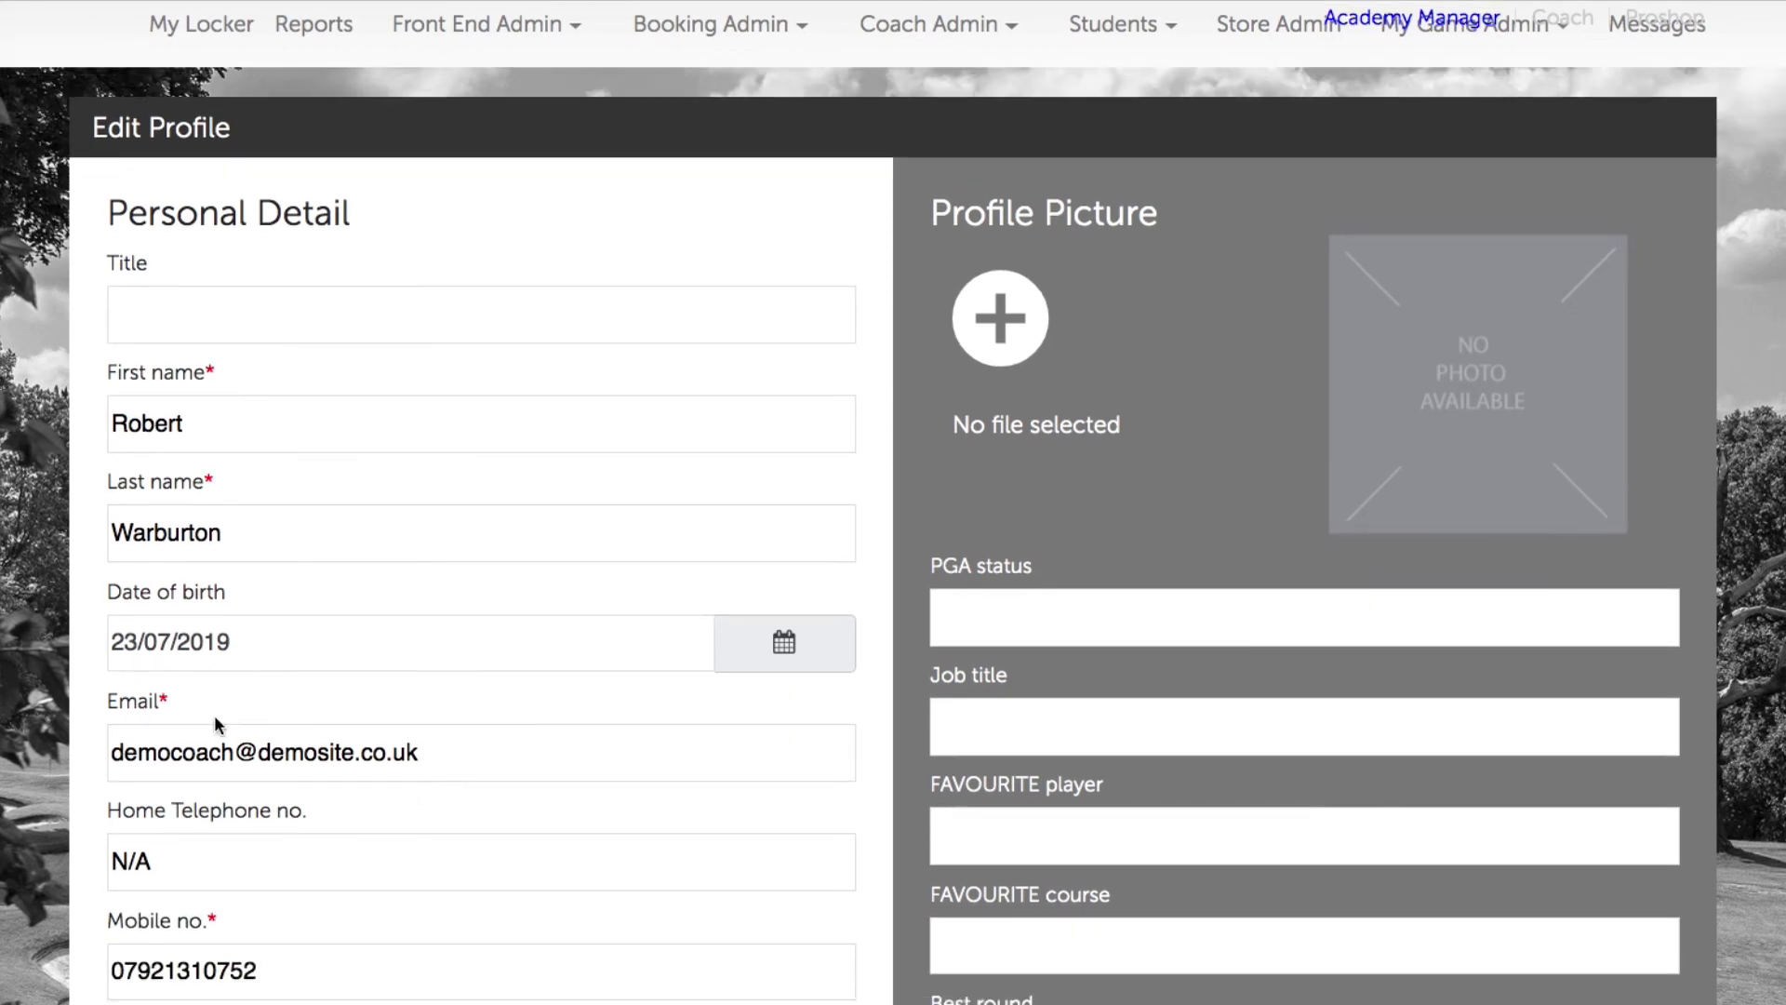
scroll(245, 821, "down", 2)
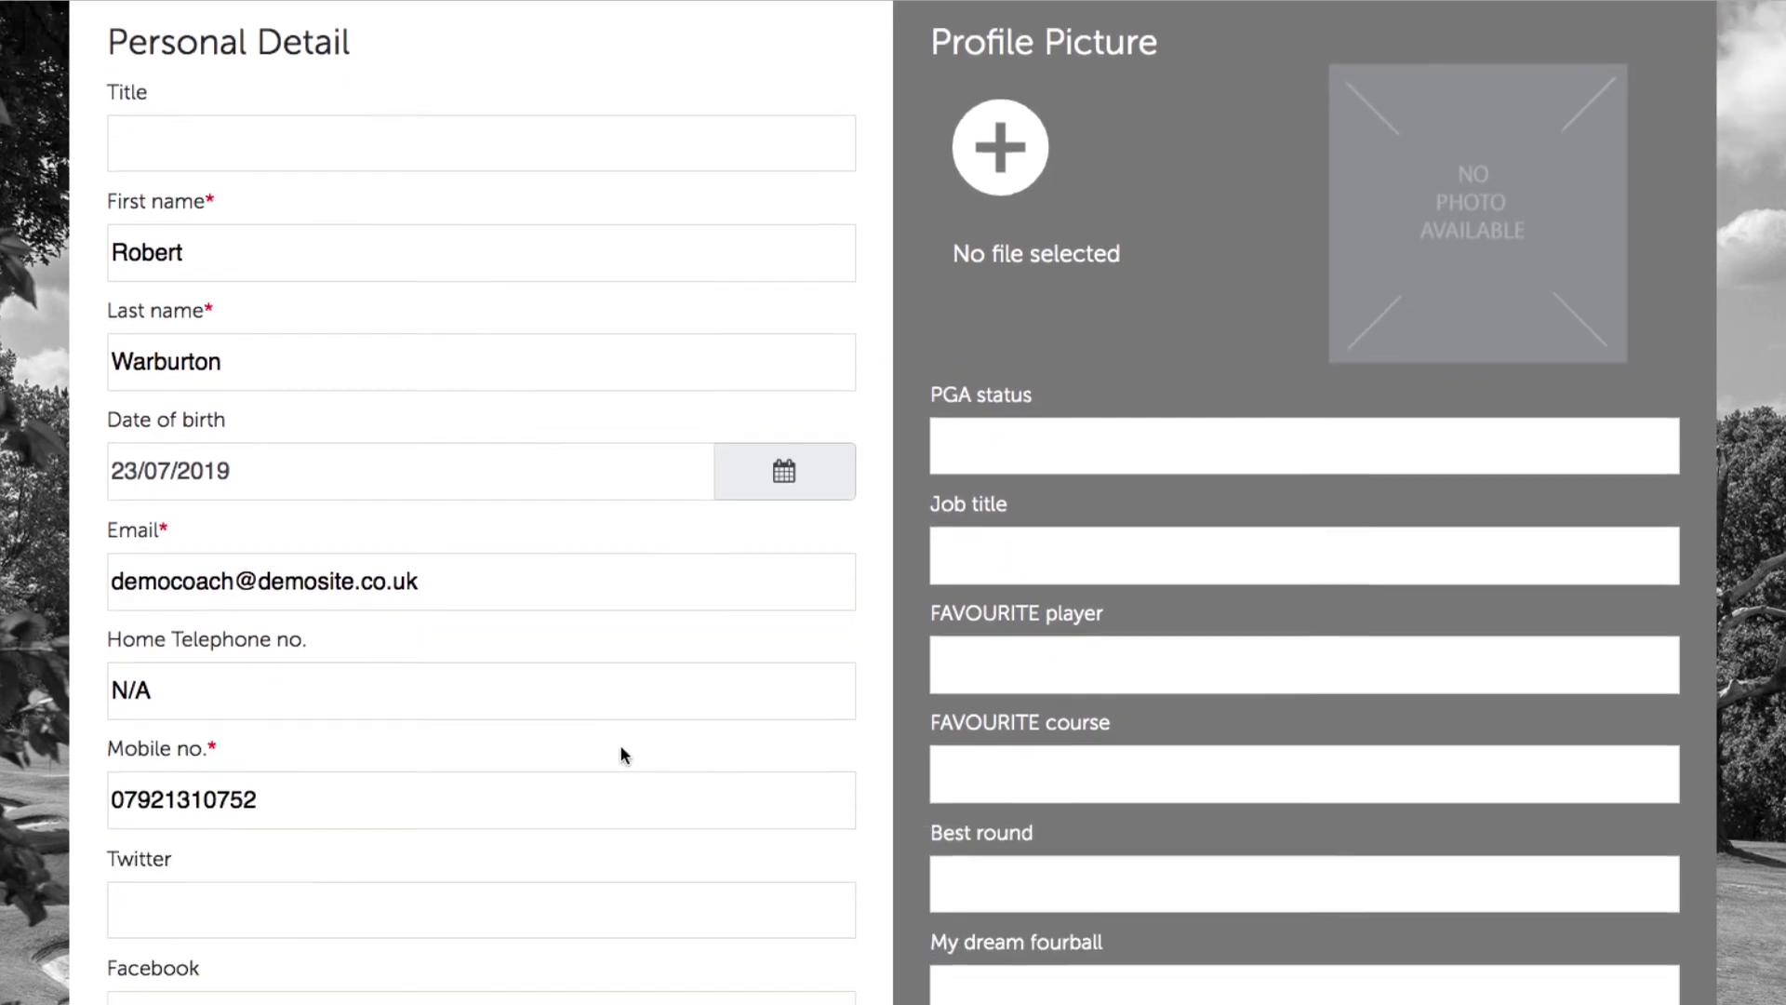
scroll(619, 744, "down", 2)
scroll(1132, 470, "down", 3)
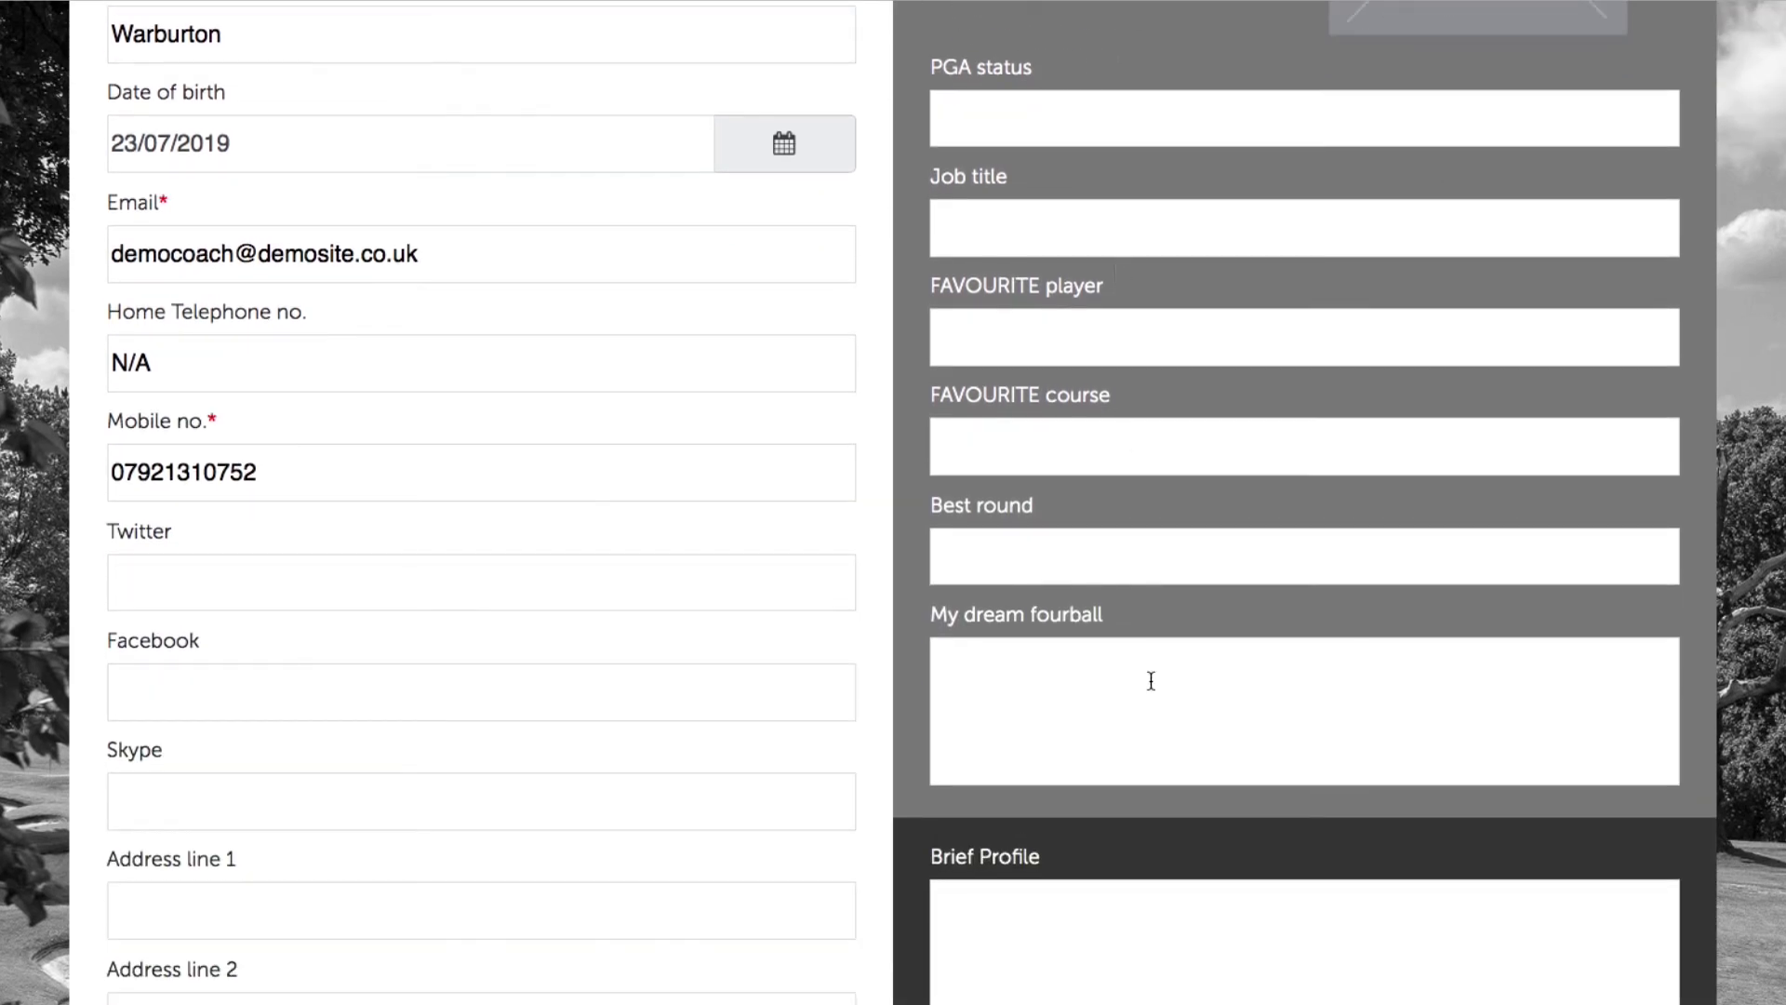
scroll(1144, 698, "down", 3)
scroll(1122, 707, "up", 6)
scroll(1125, 711, "up", 2)
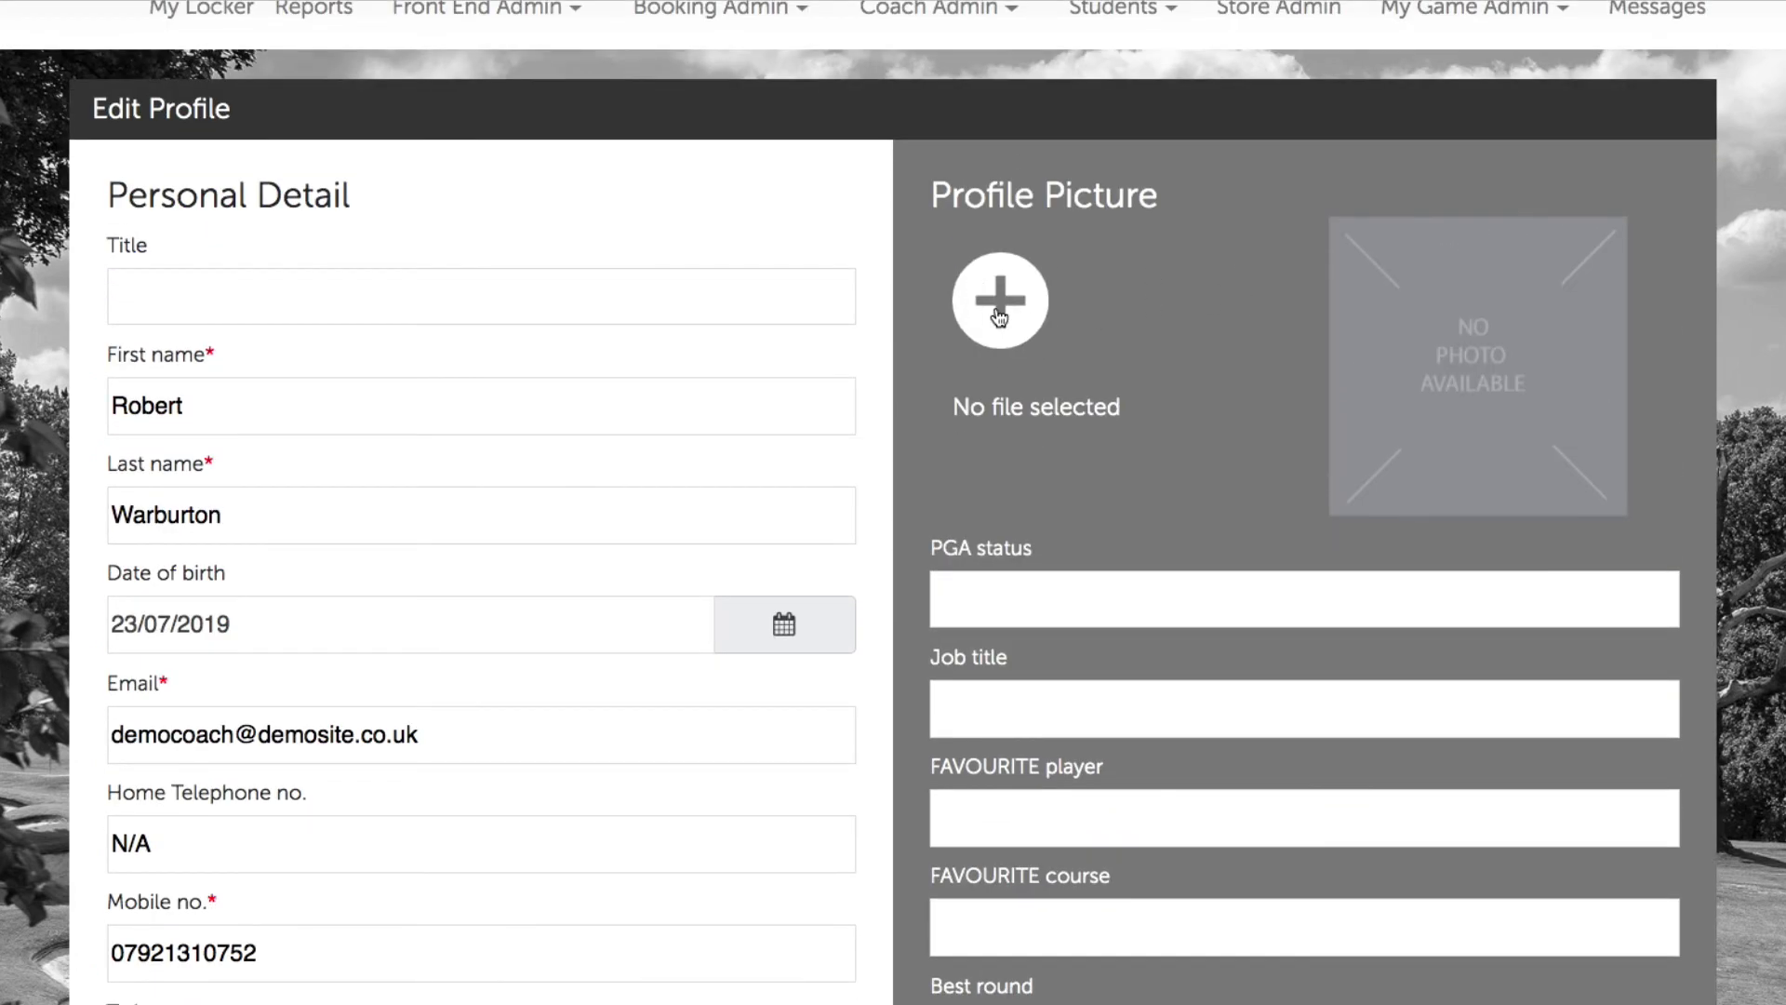
Step: Attach the silhouette avatar PNG as the new coach's profile picture
left_click(995, 323)
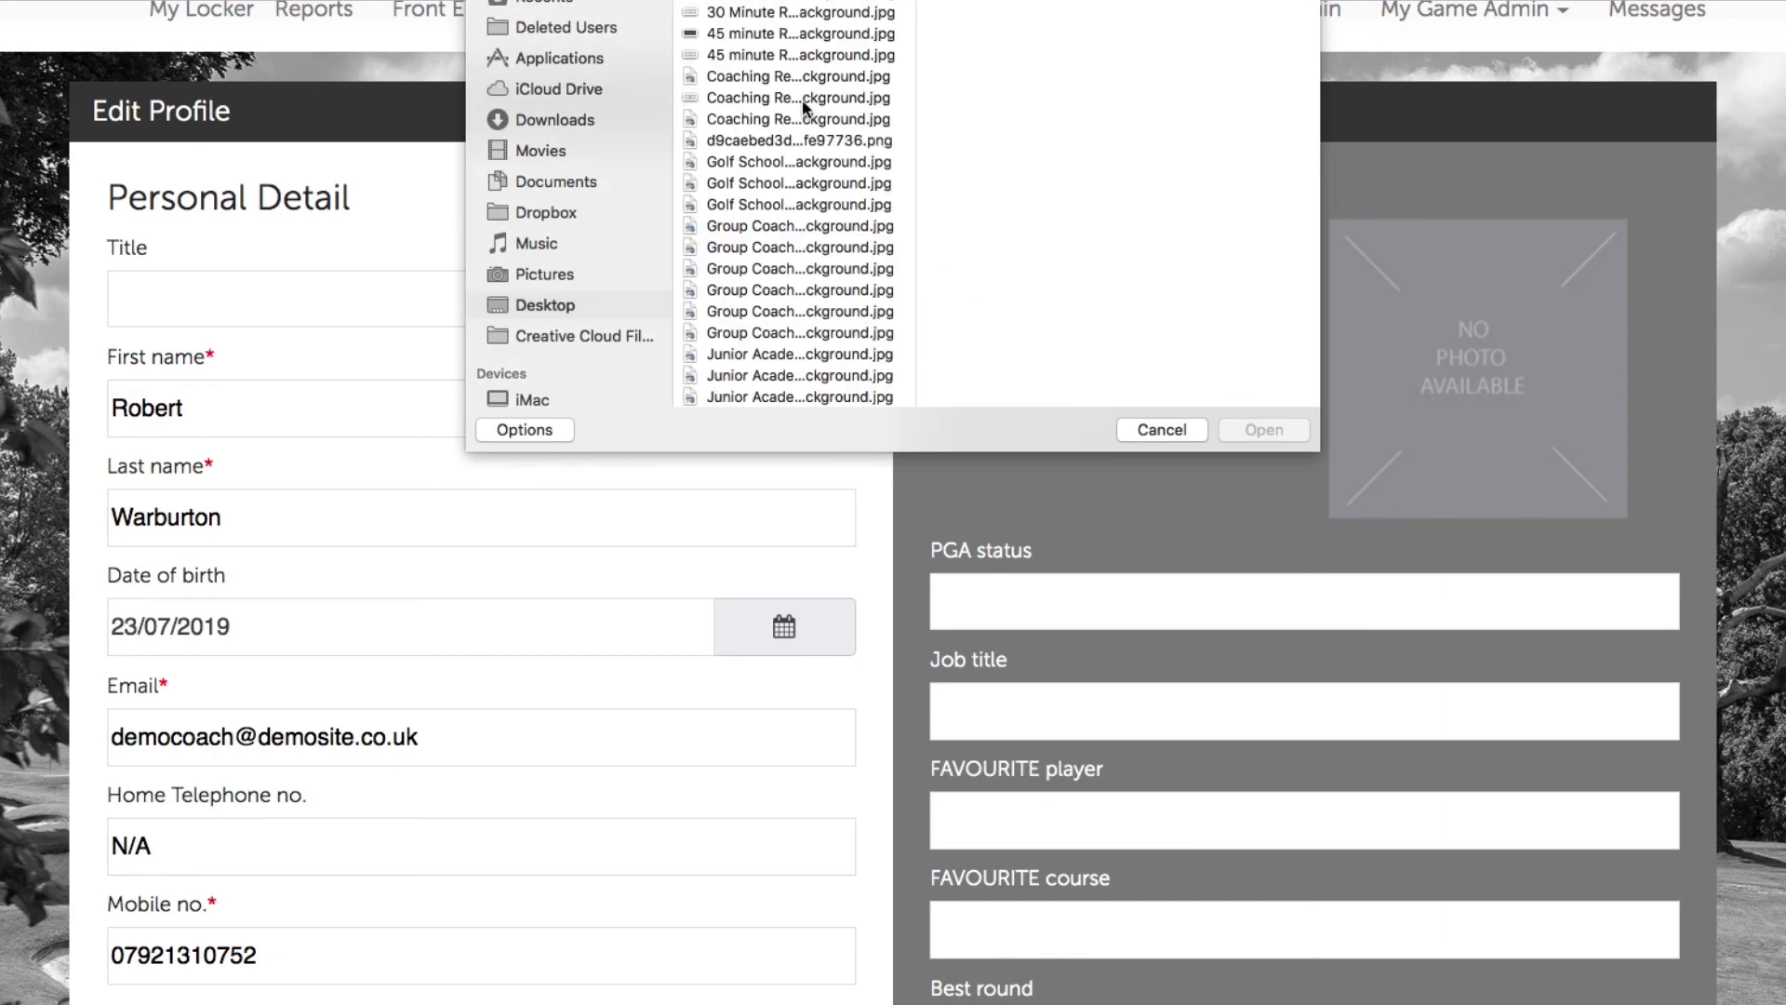
left_click(794, 139)
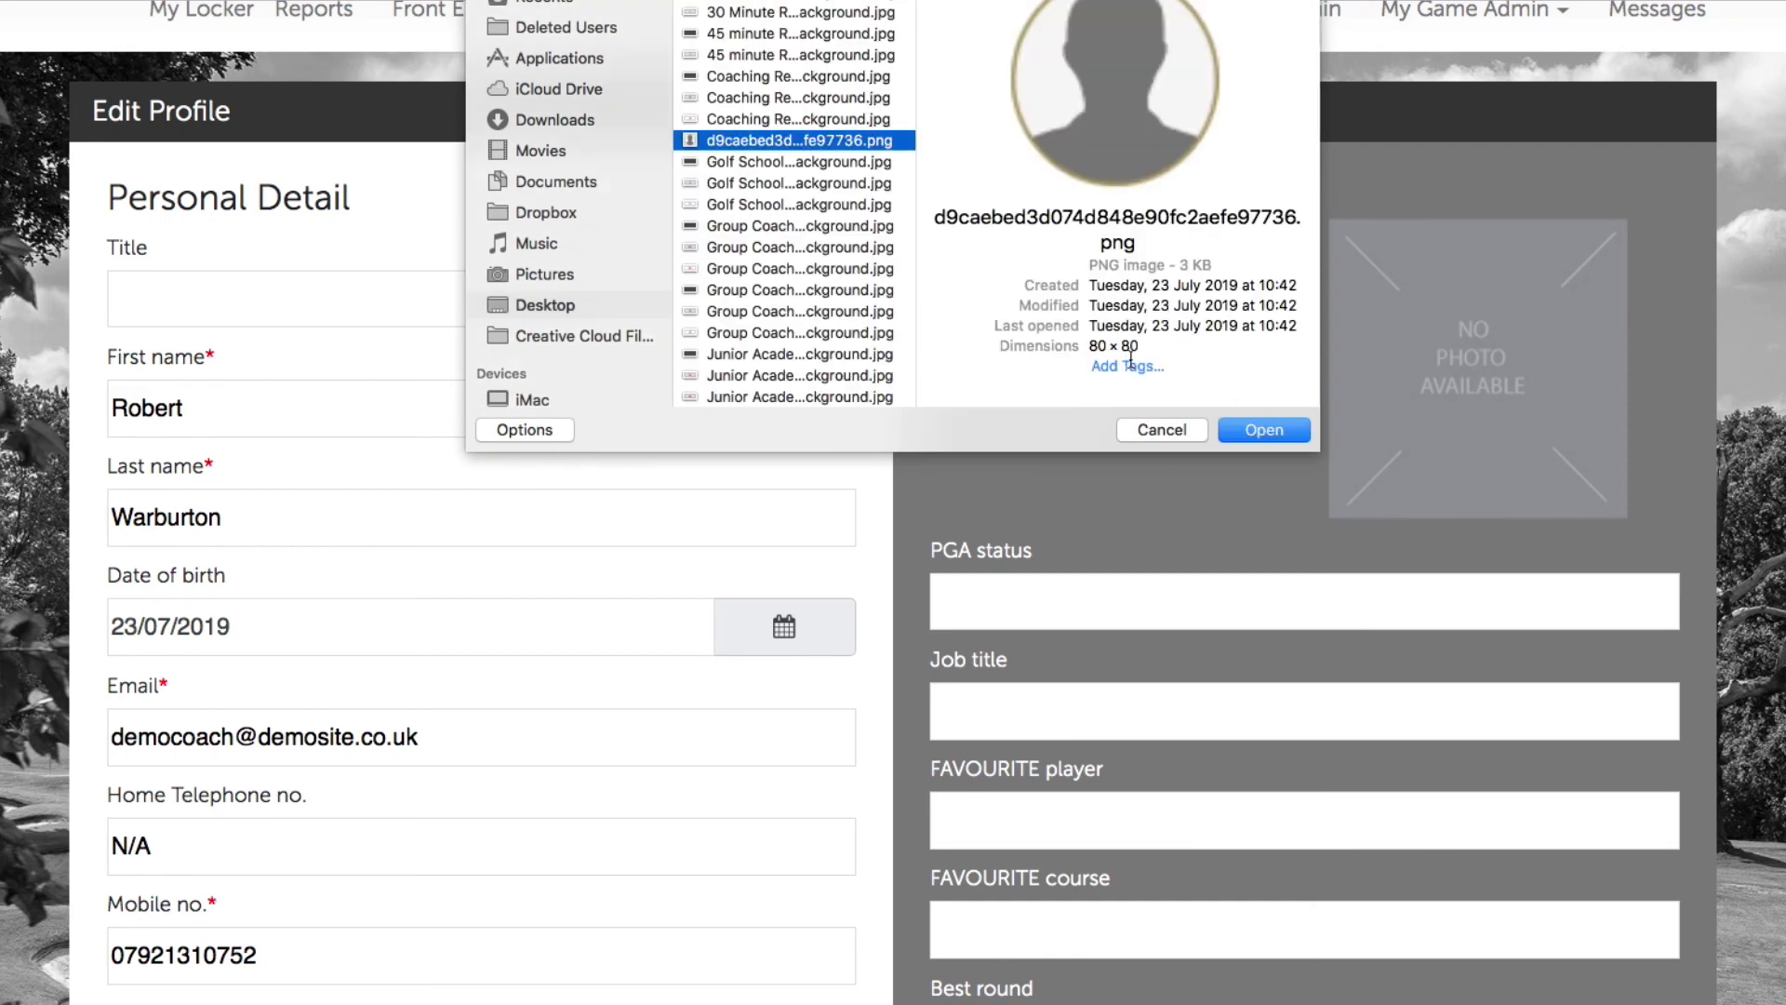
left_click_drag(1151, 351, 1063, 346)
left_click(1272, 430)
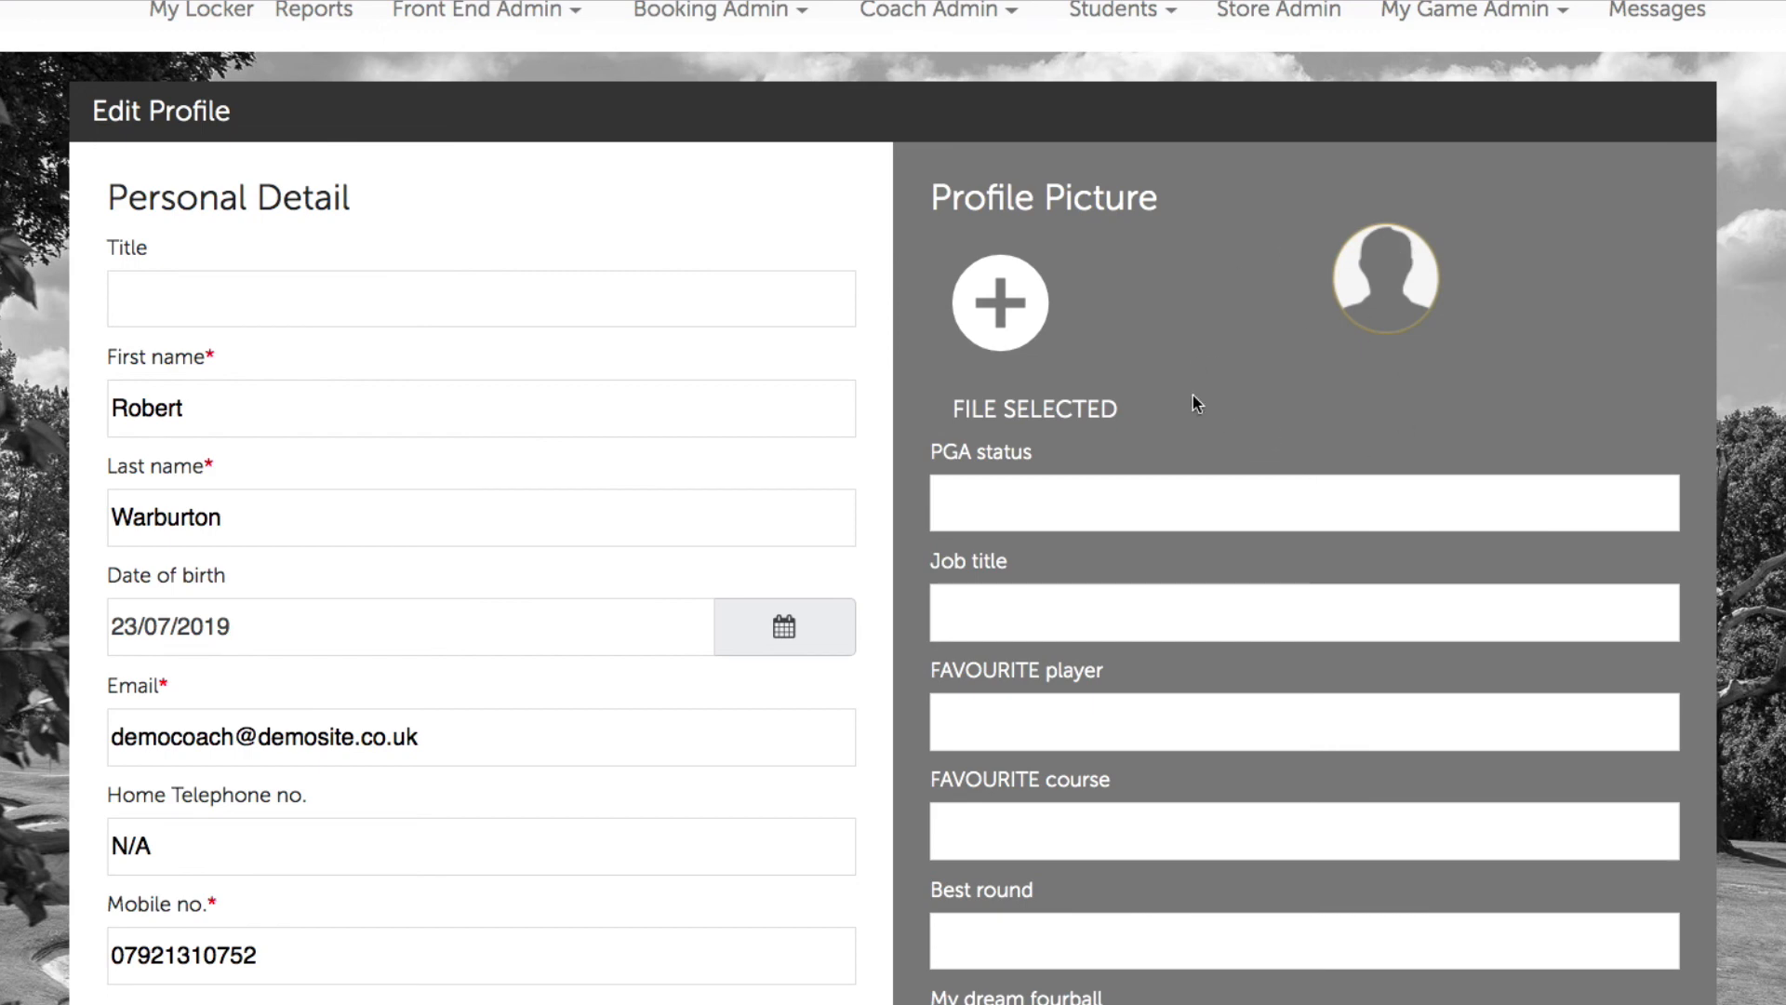
left_click(1167, 609)
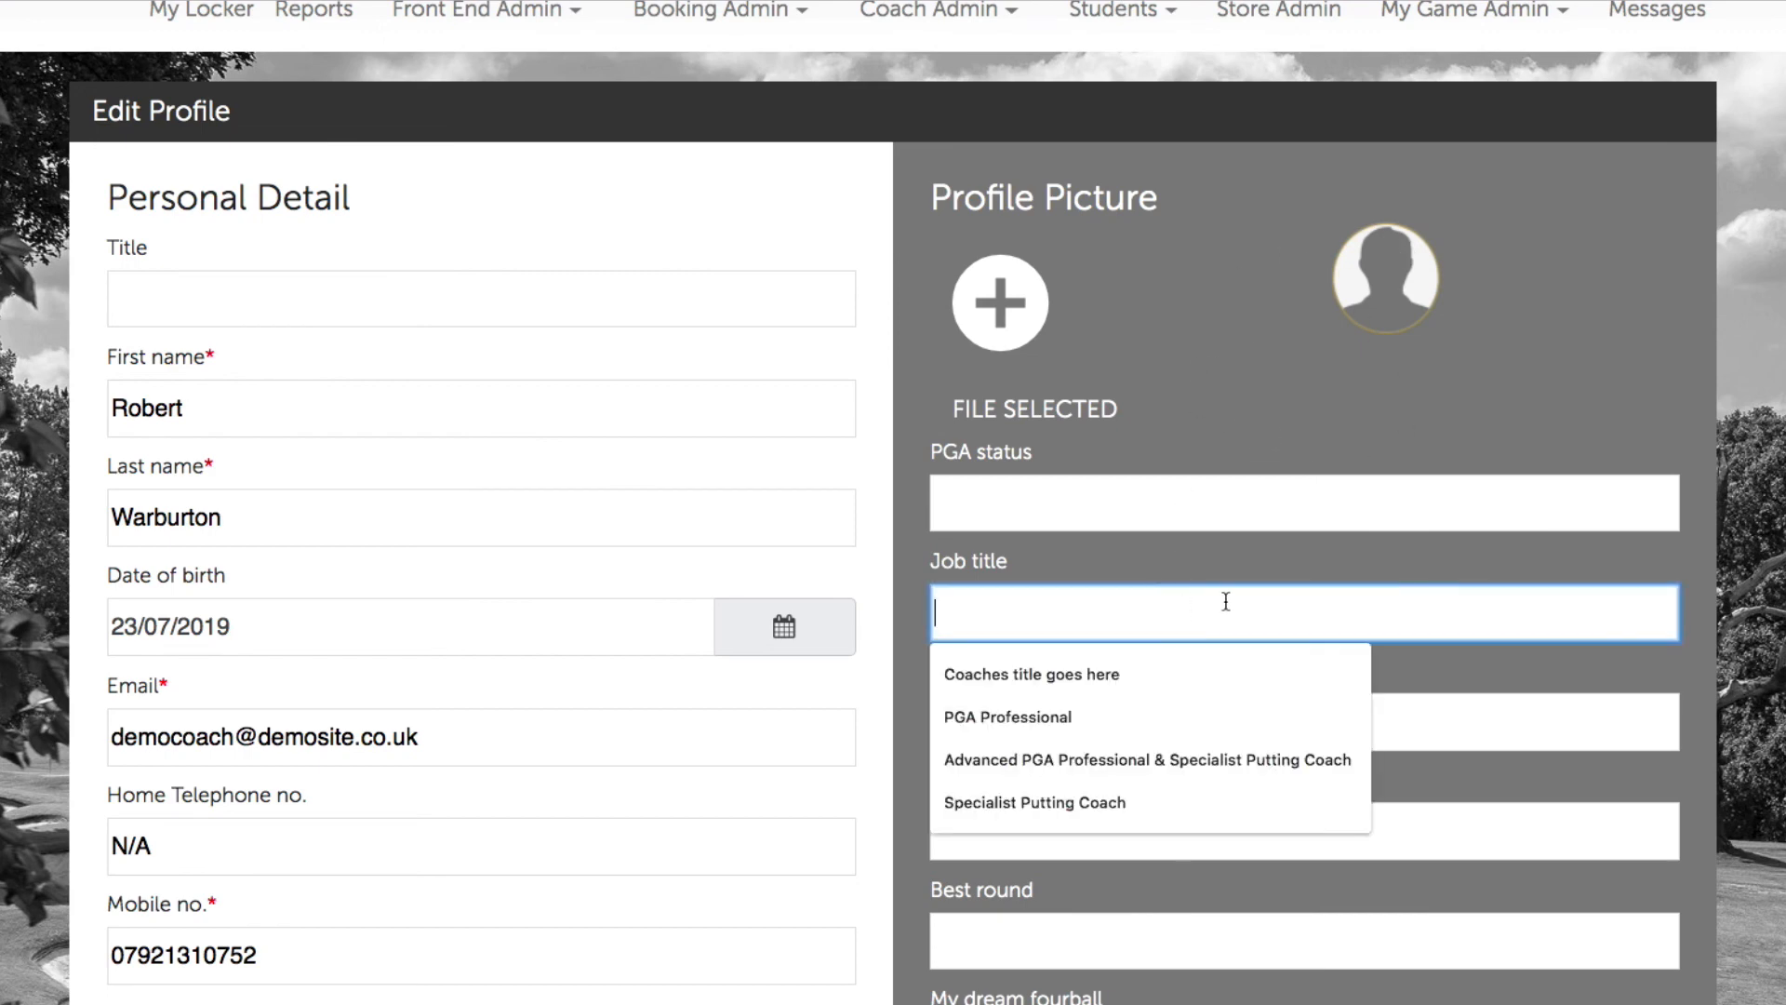
Step: Set the coach's job title to 'Specialist Putting Coach' from the autofill suggestions
type("Speci")
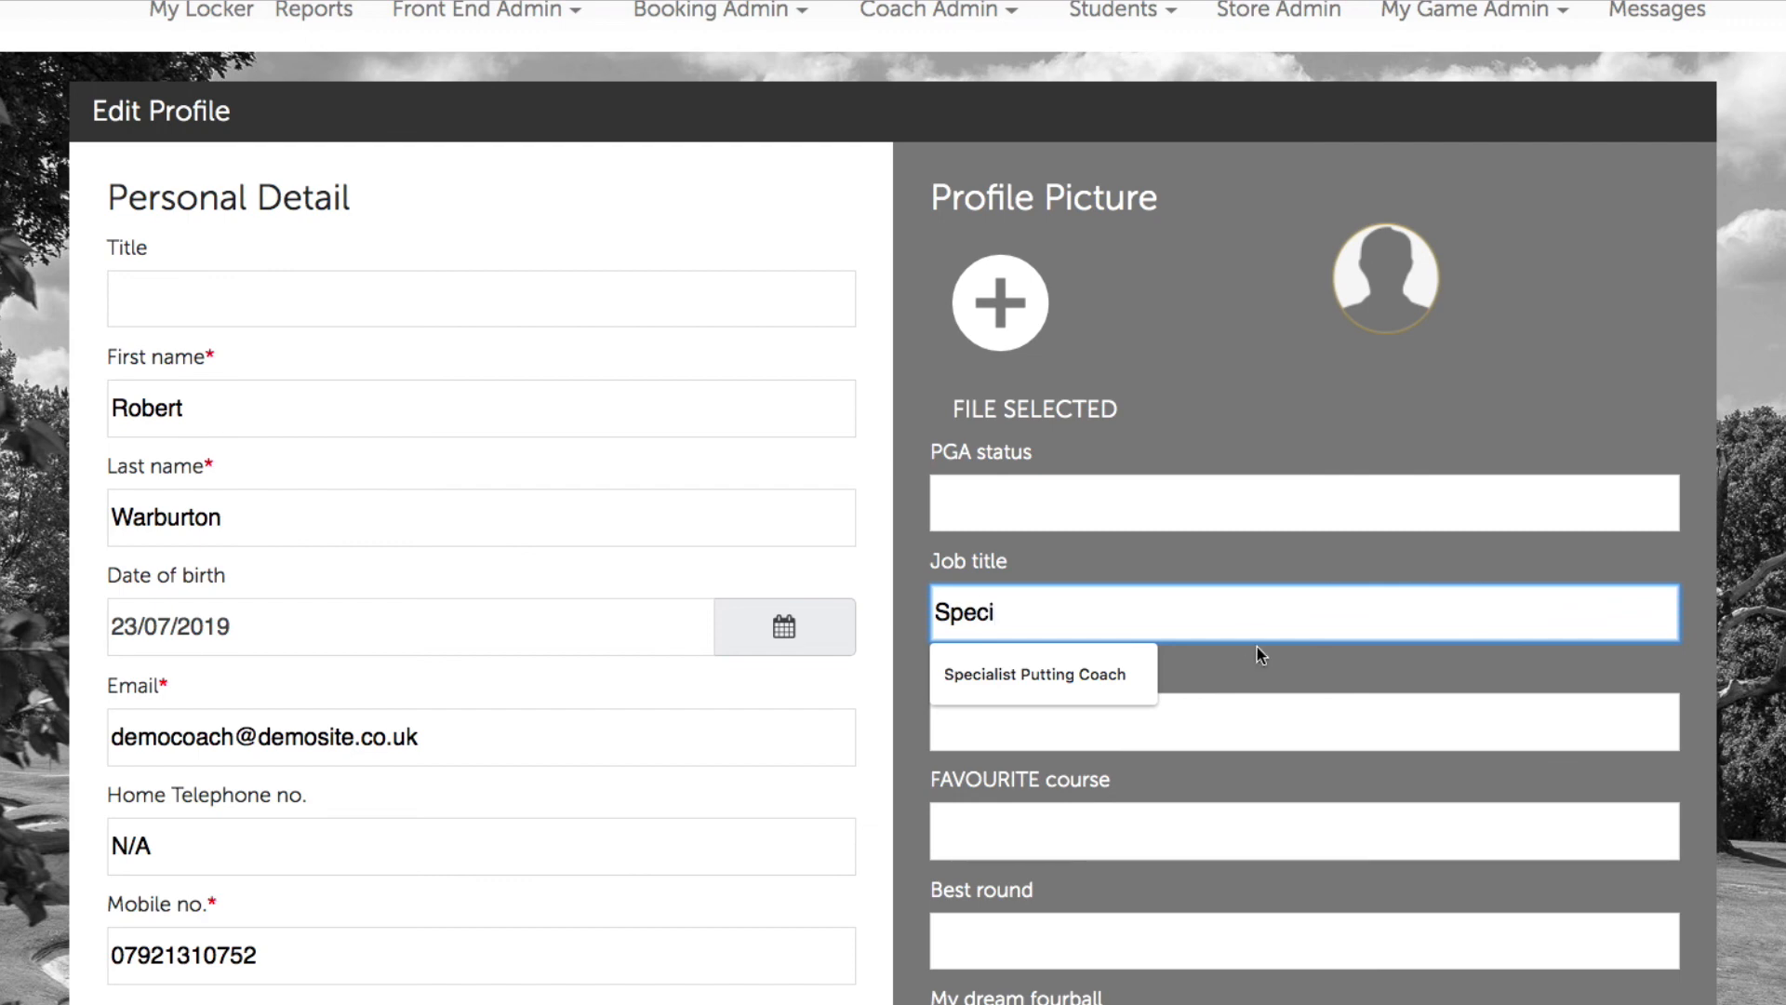
left_click(1112, 669)
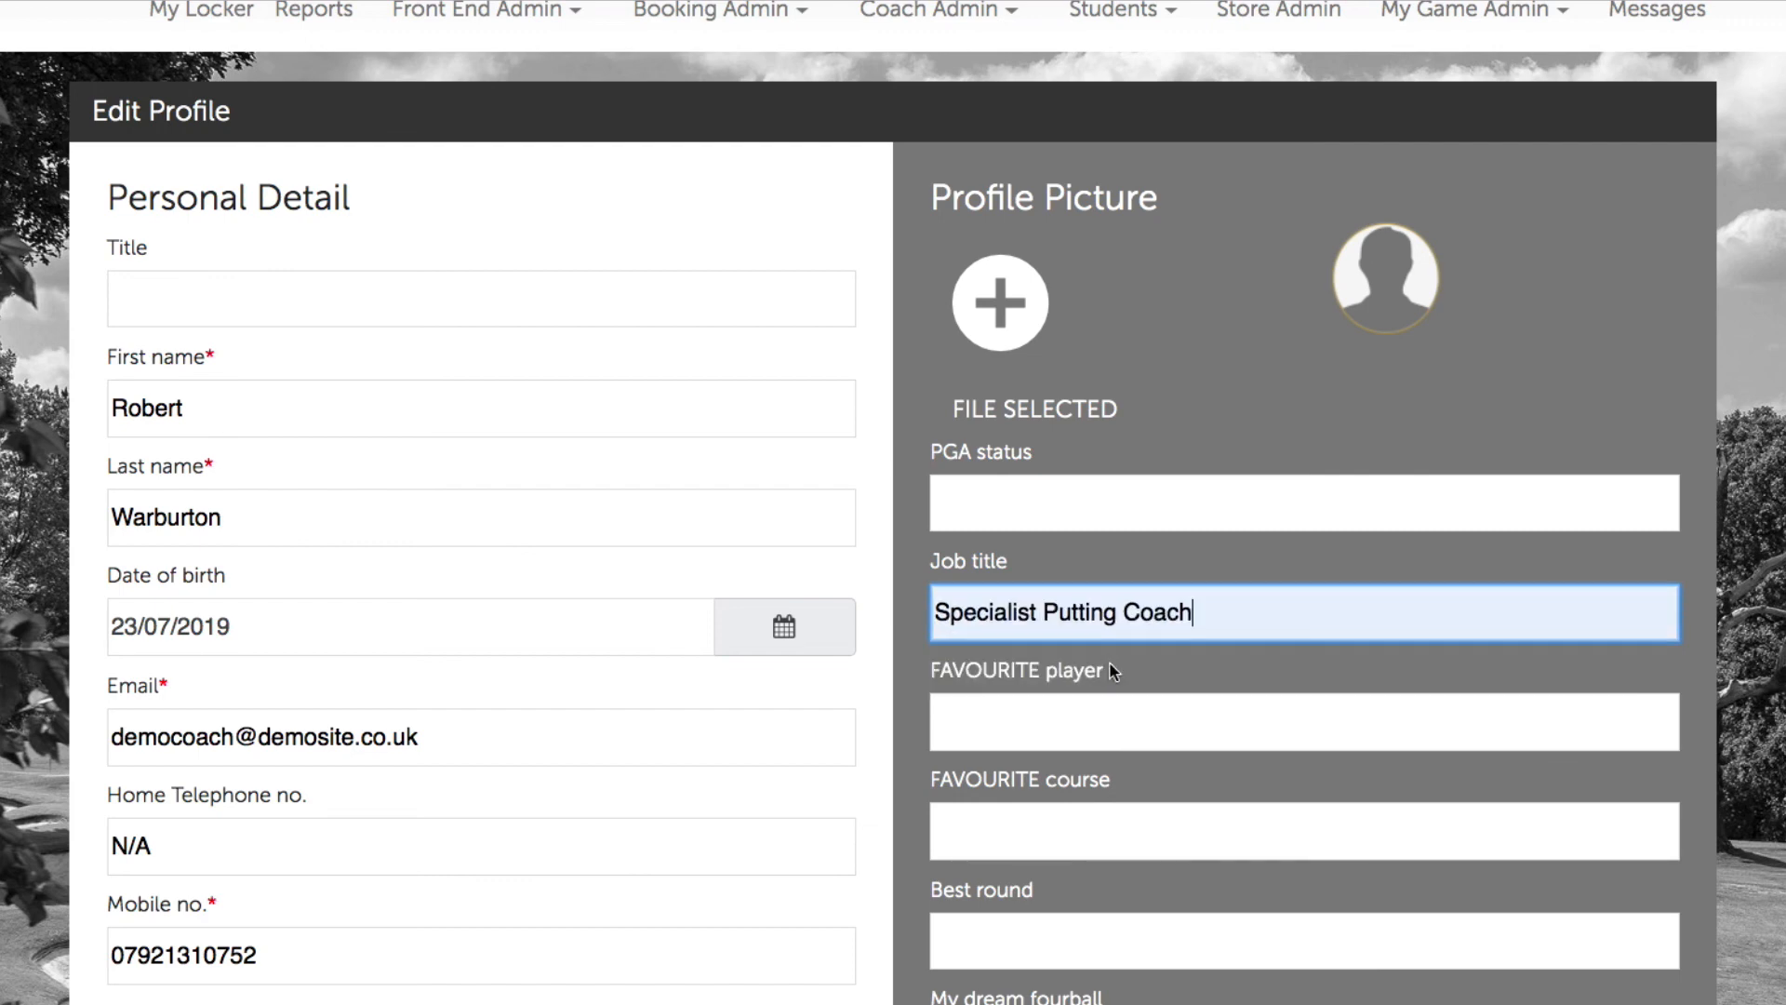
left_click(1209, 1000)
Step: Enter the brief profile 'This section has to be a maximum of 50 words.'
scroll(1225, 930, "down", 3)
scroll(1225, 936, "down", 1)
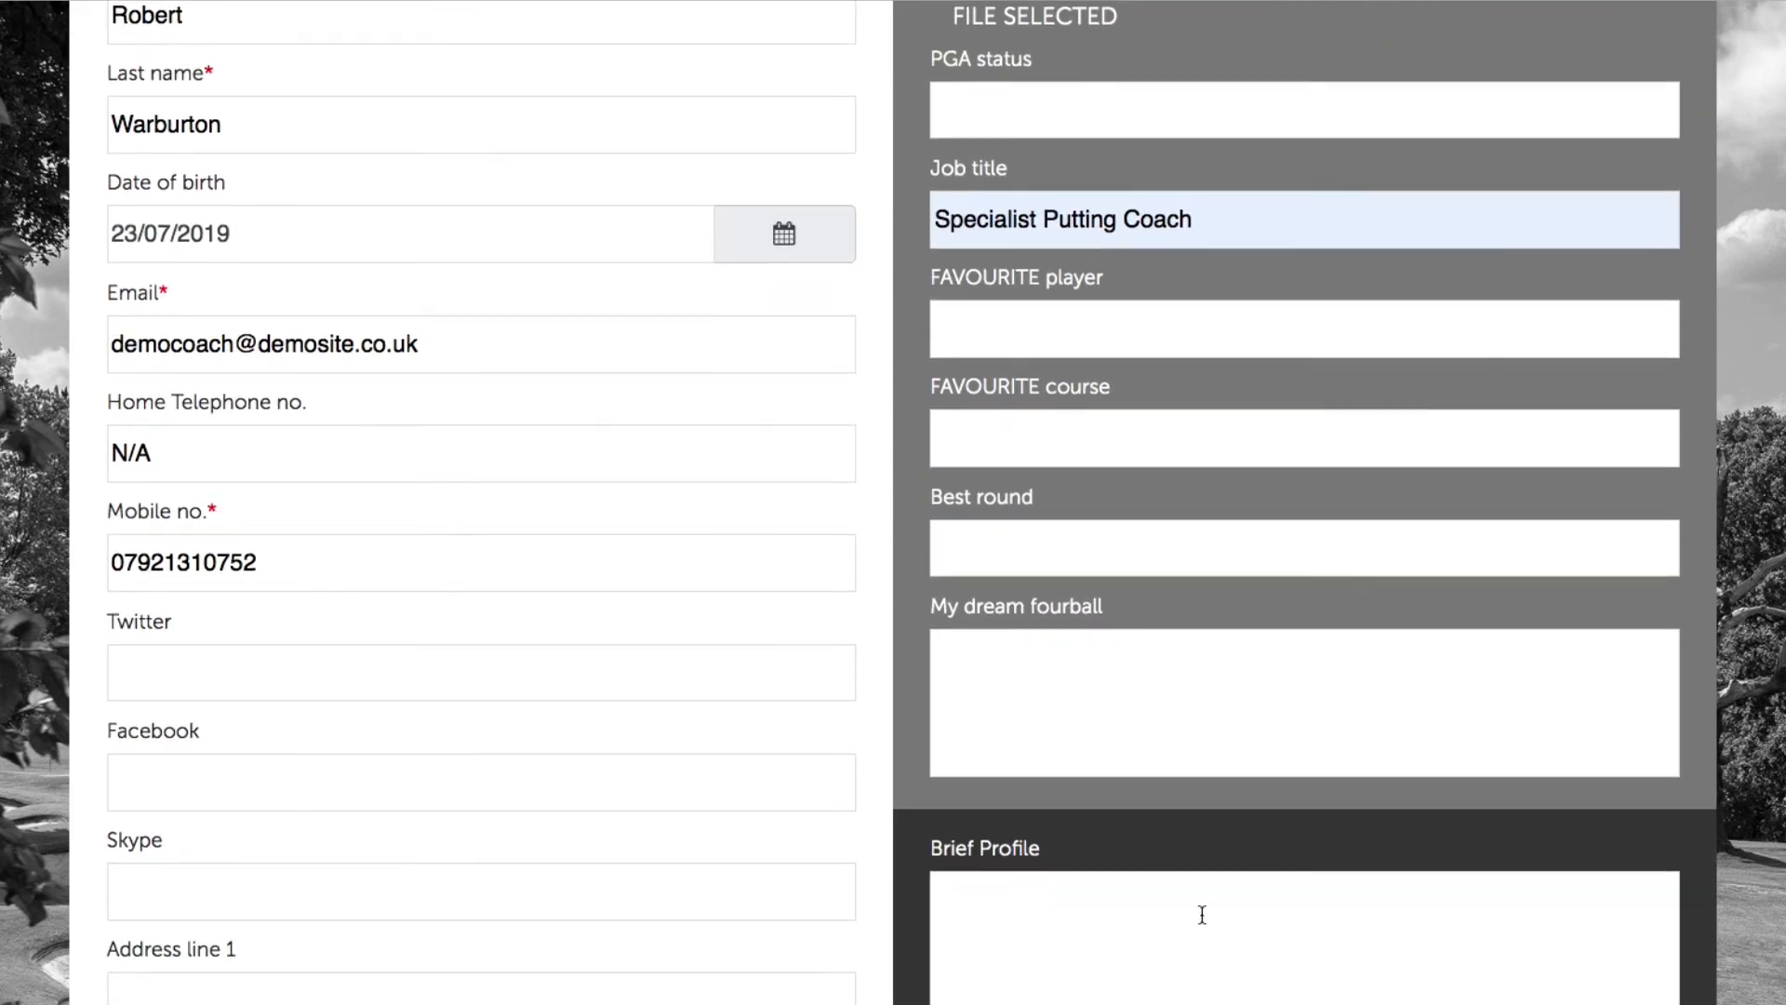
left_click(1125, 881)
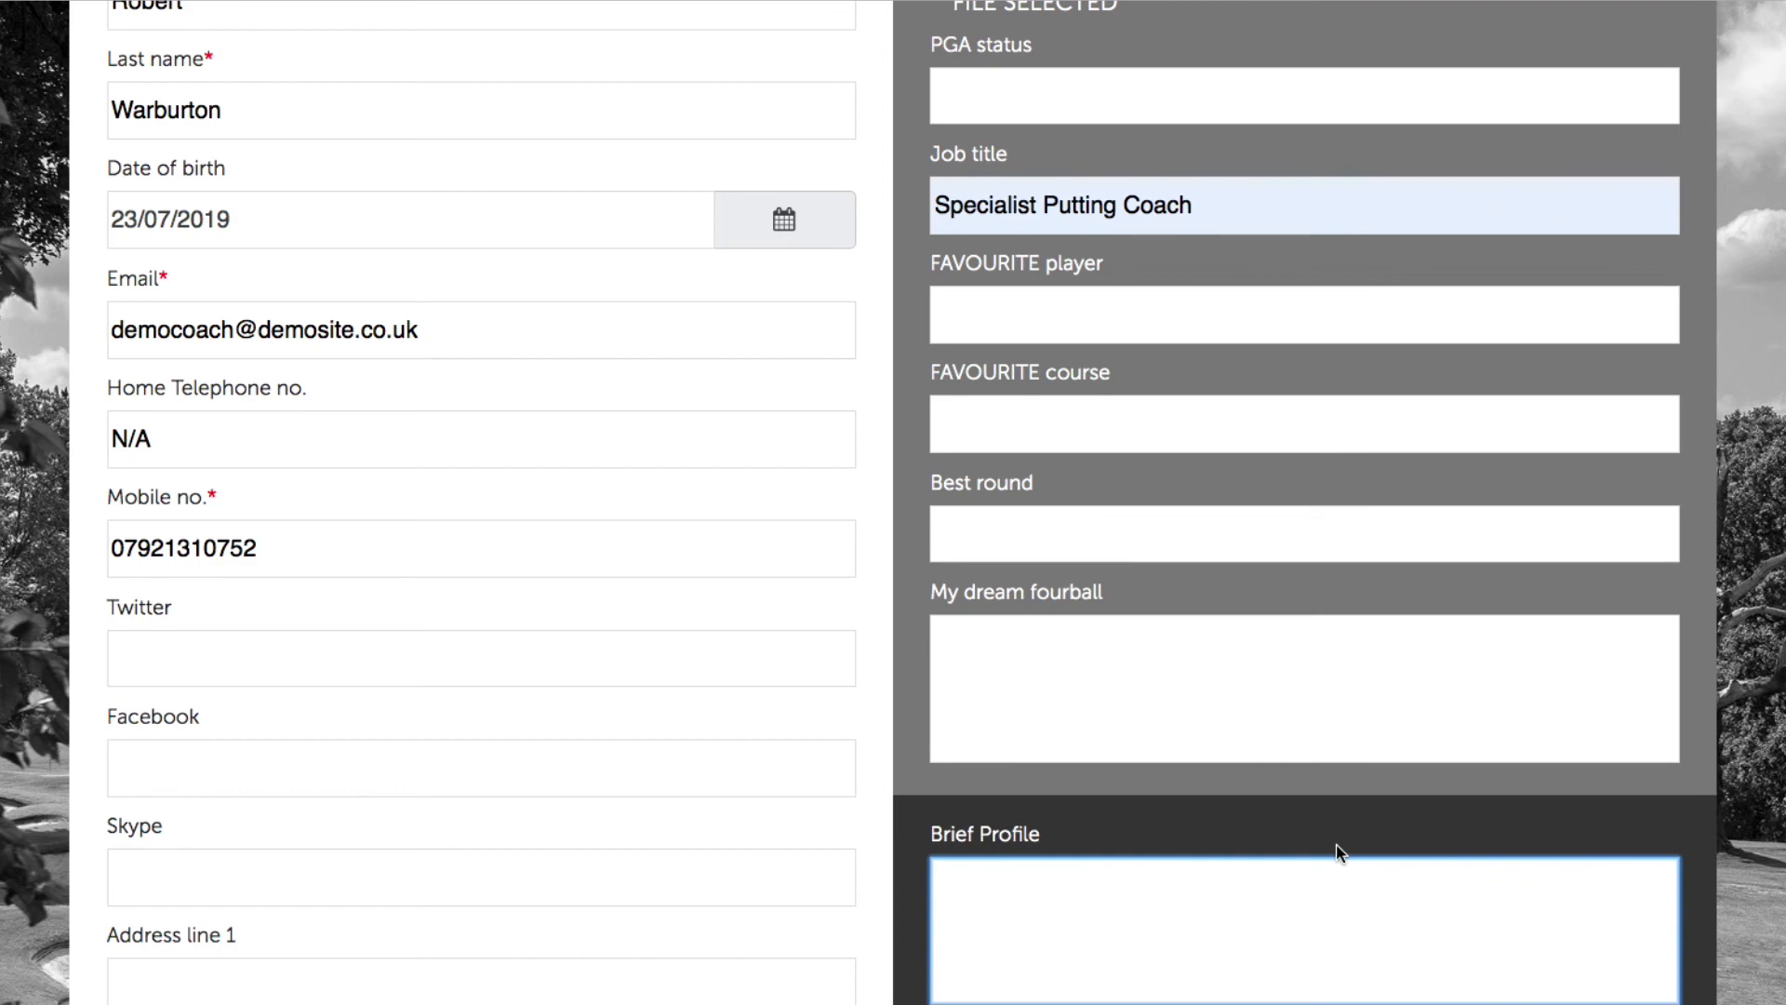
type("This section ")
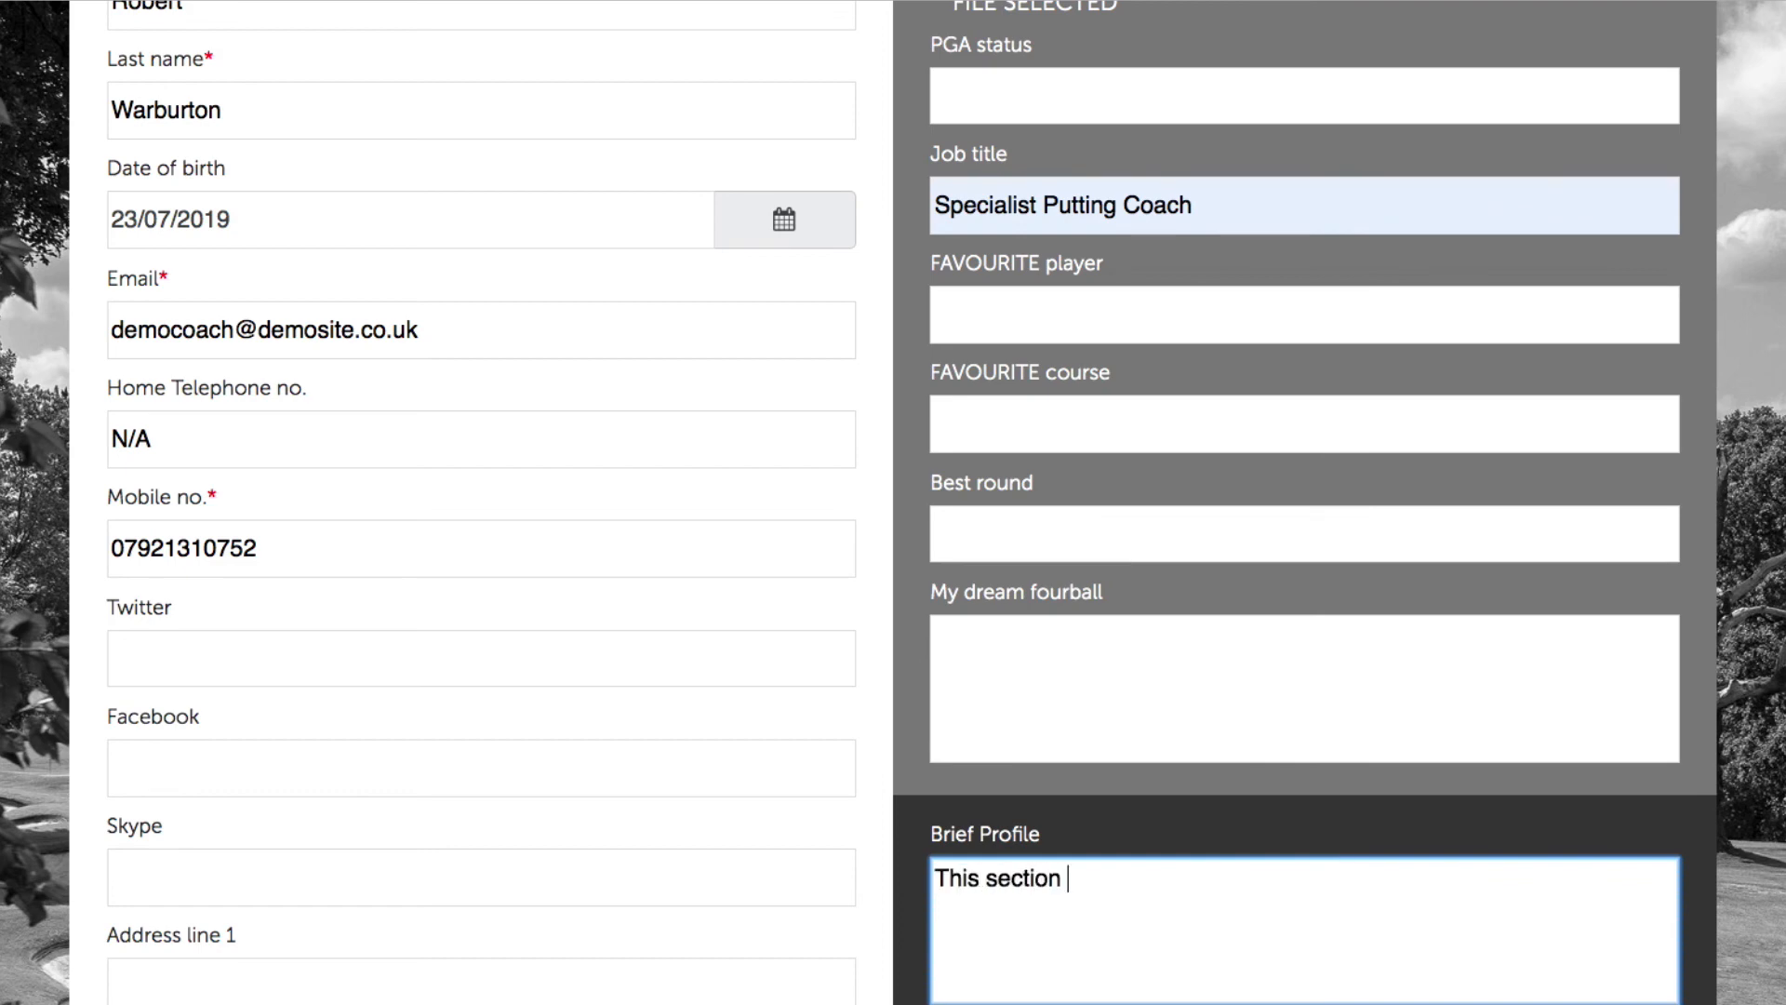
type("has to be a mix")
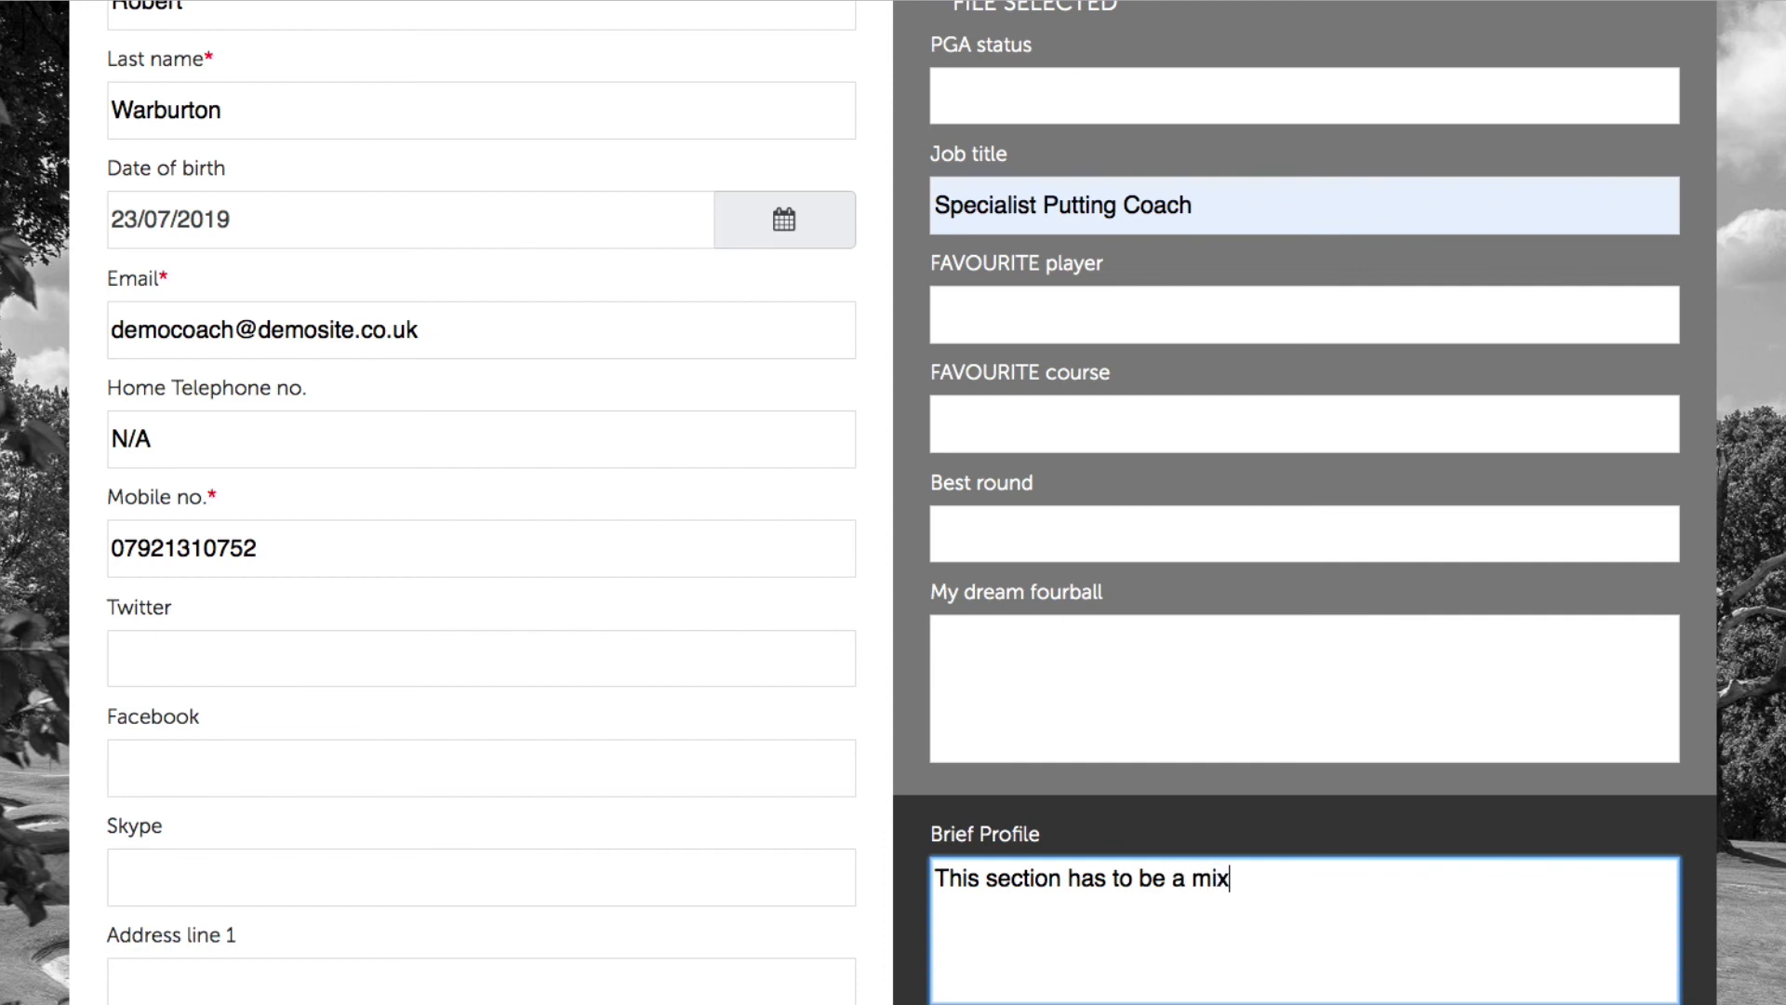
key("BackSpace")
key("BackSpace")
type("aximum of 50 w")
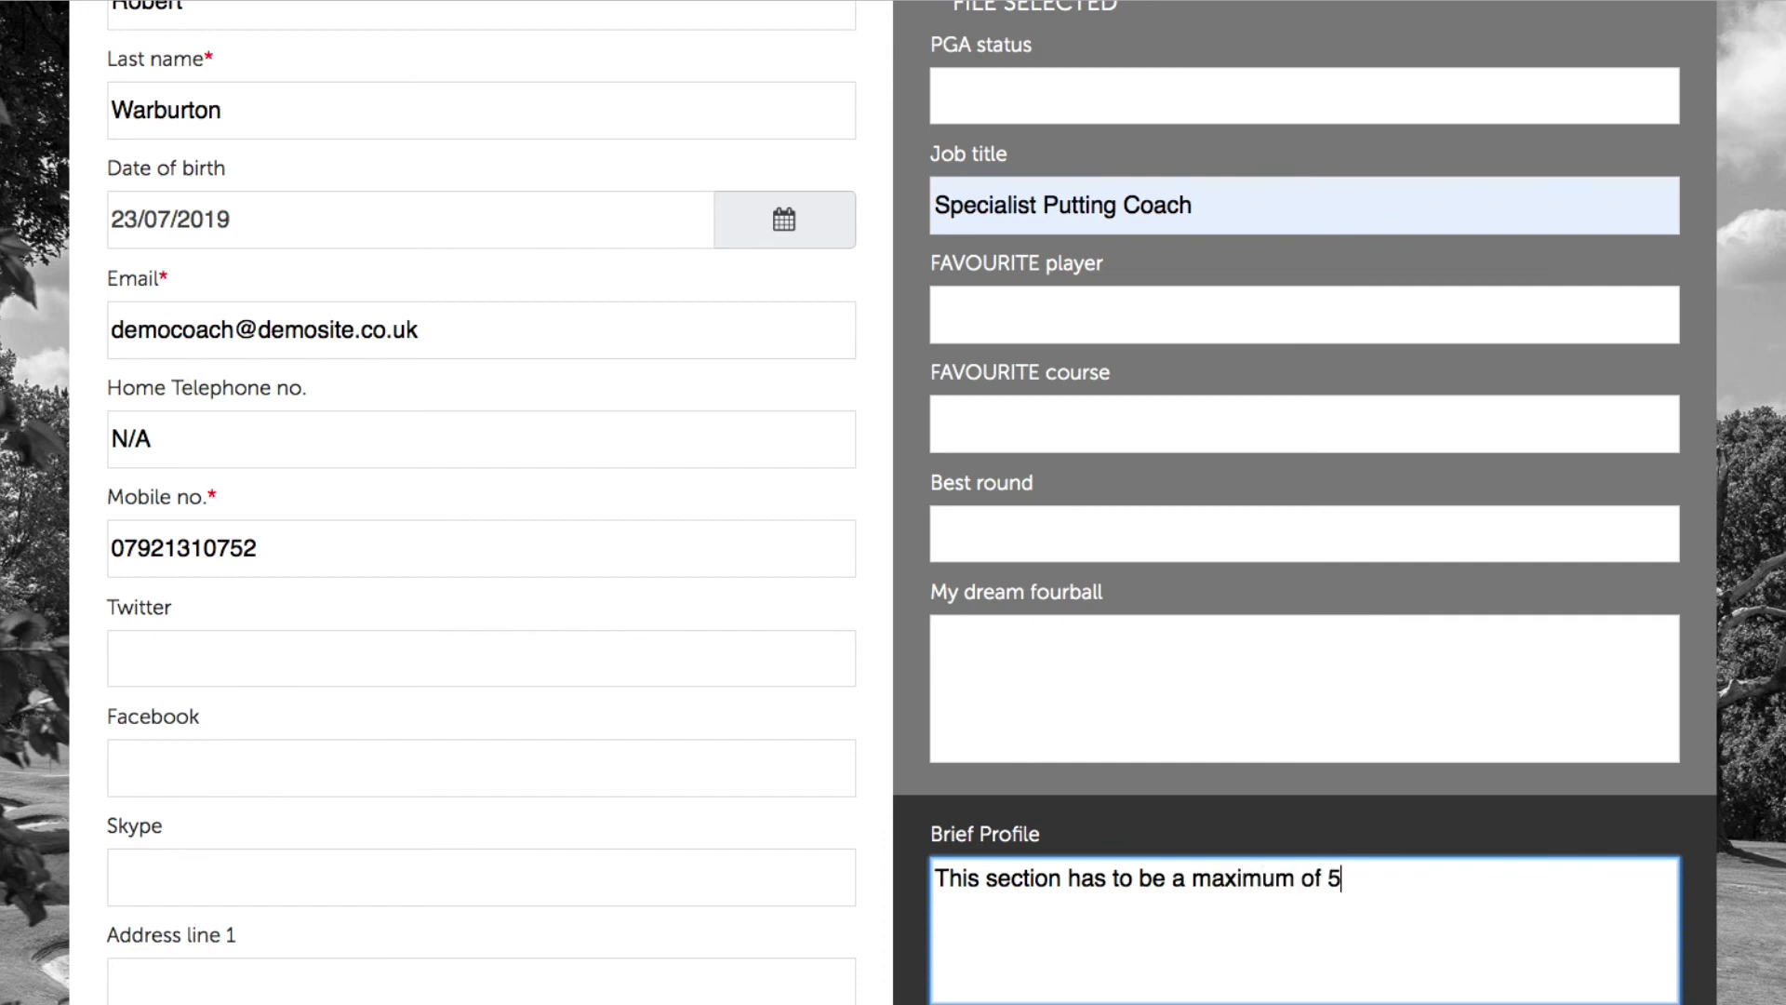
type("ords.")
scroll(1437, 786, "down", 2)
scroll(1425, 807, "down", 15)
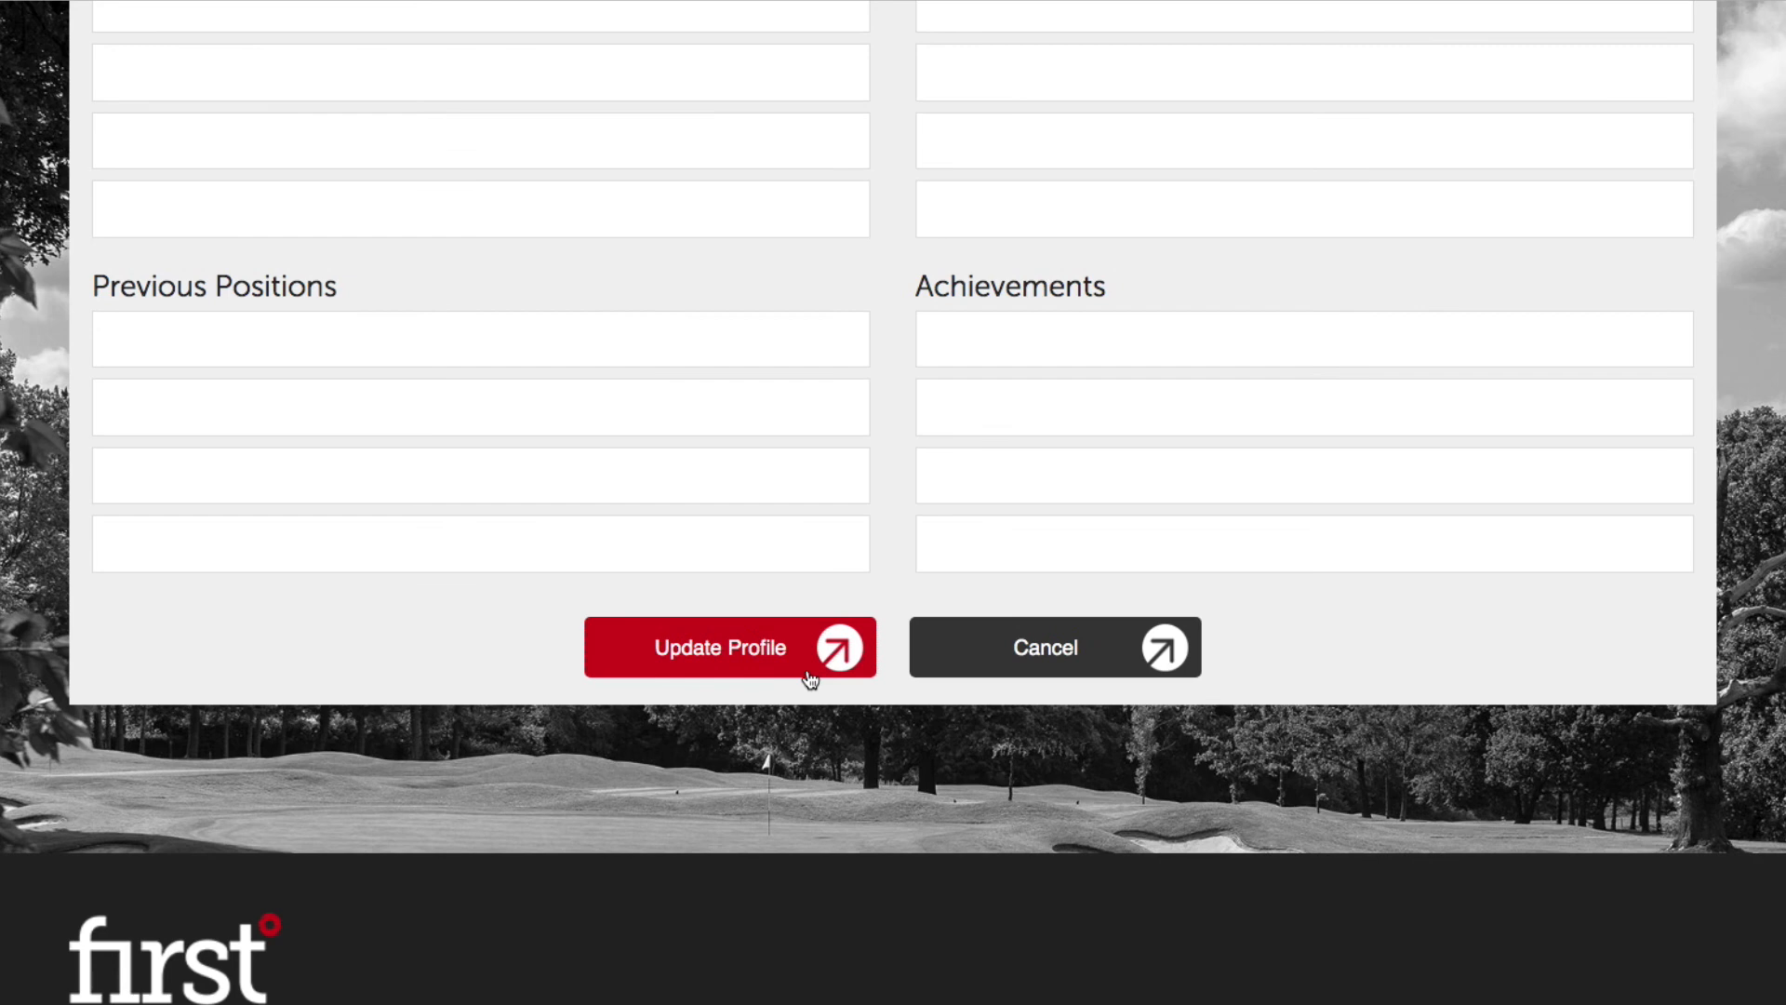
Step: Save the updated profile and return to Coach Admin > Coach Management's coaches list
left_click(810, 680)
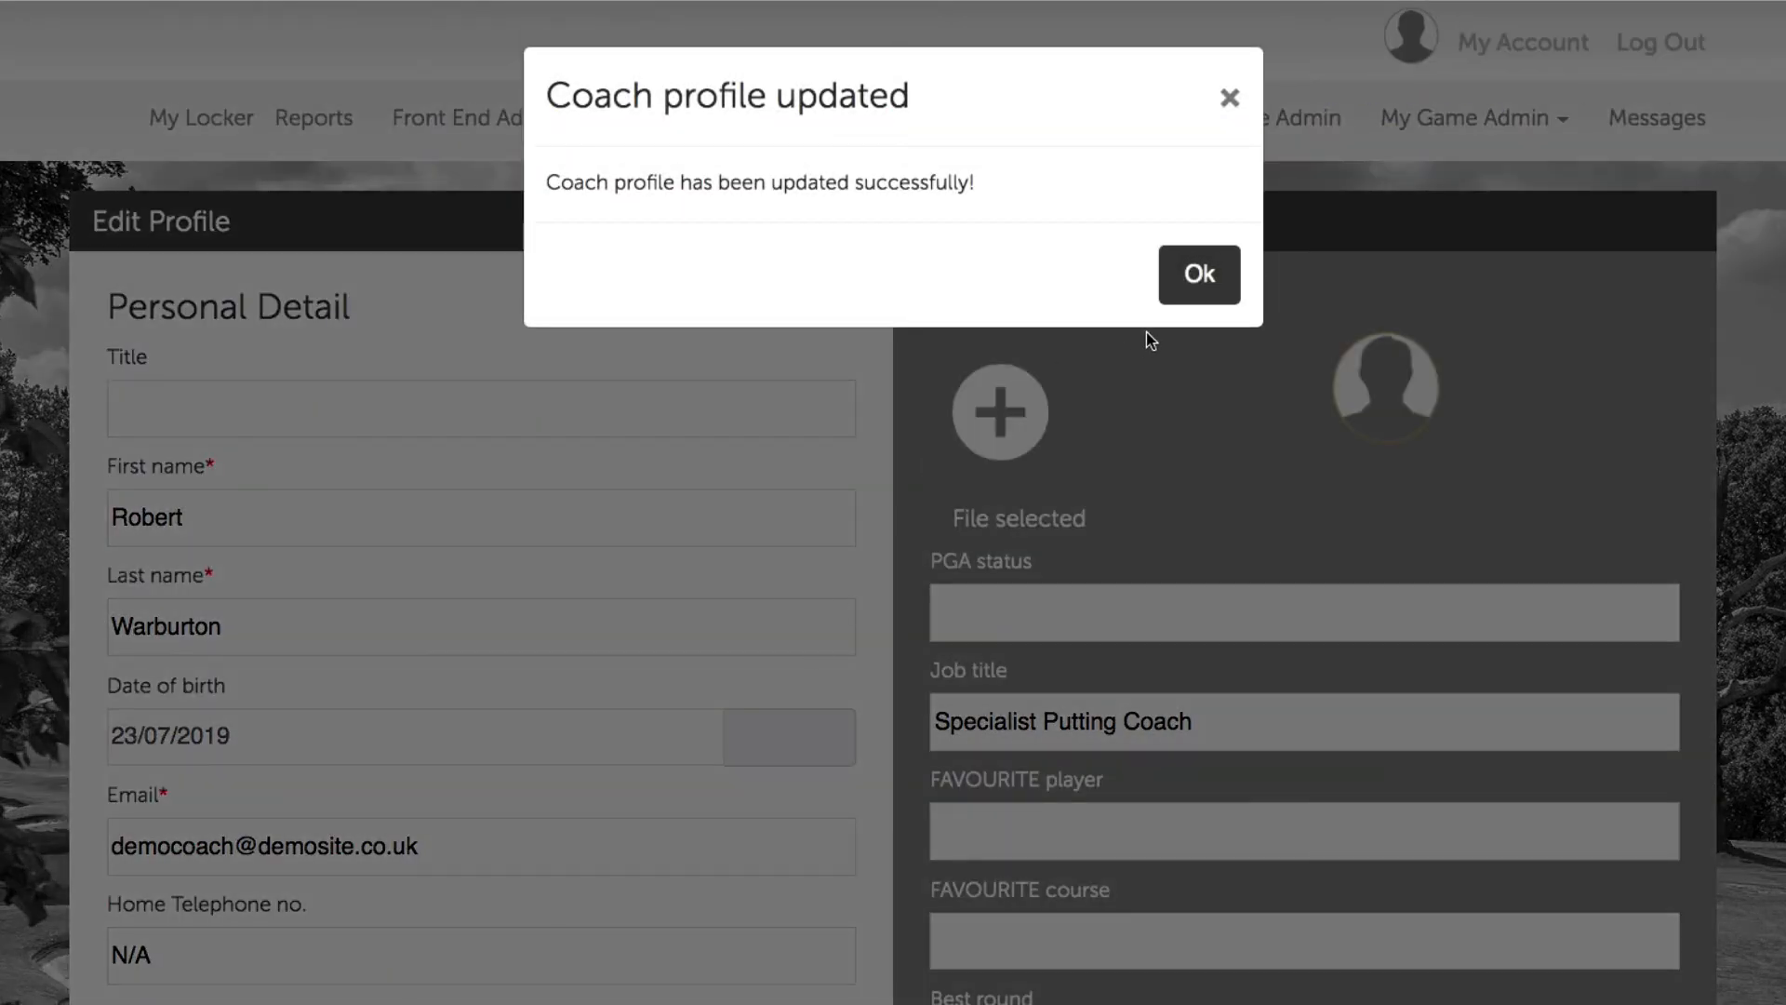
left_click(1197, 277)
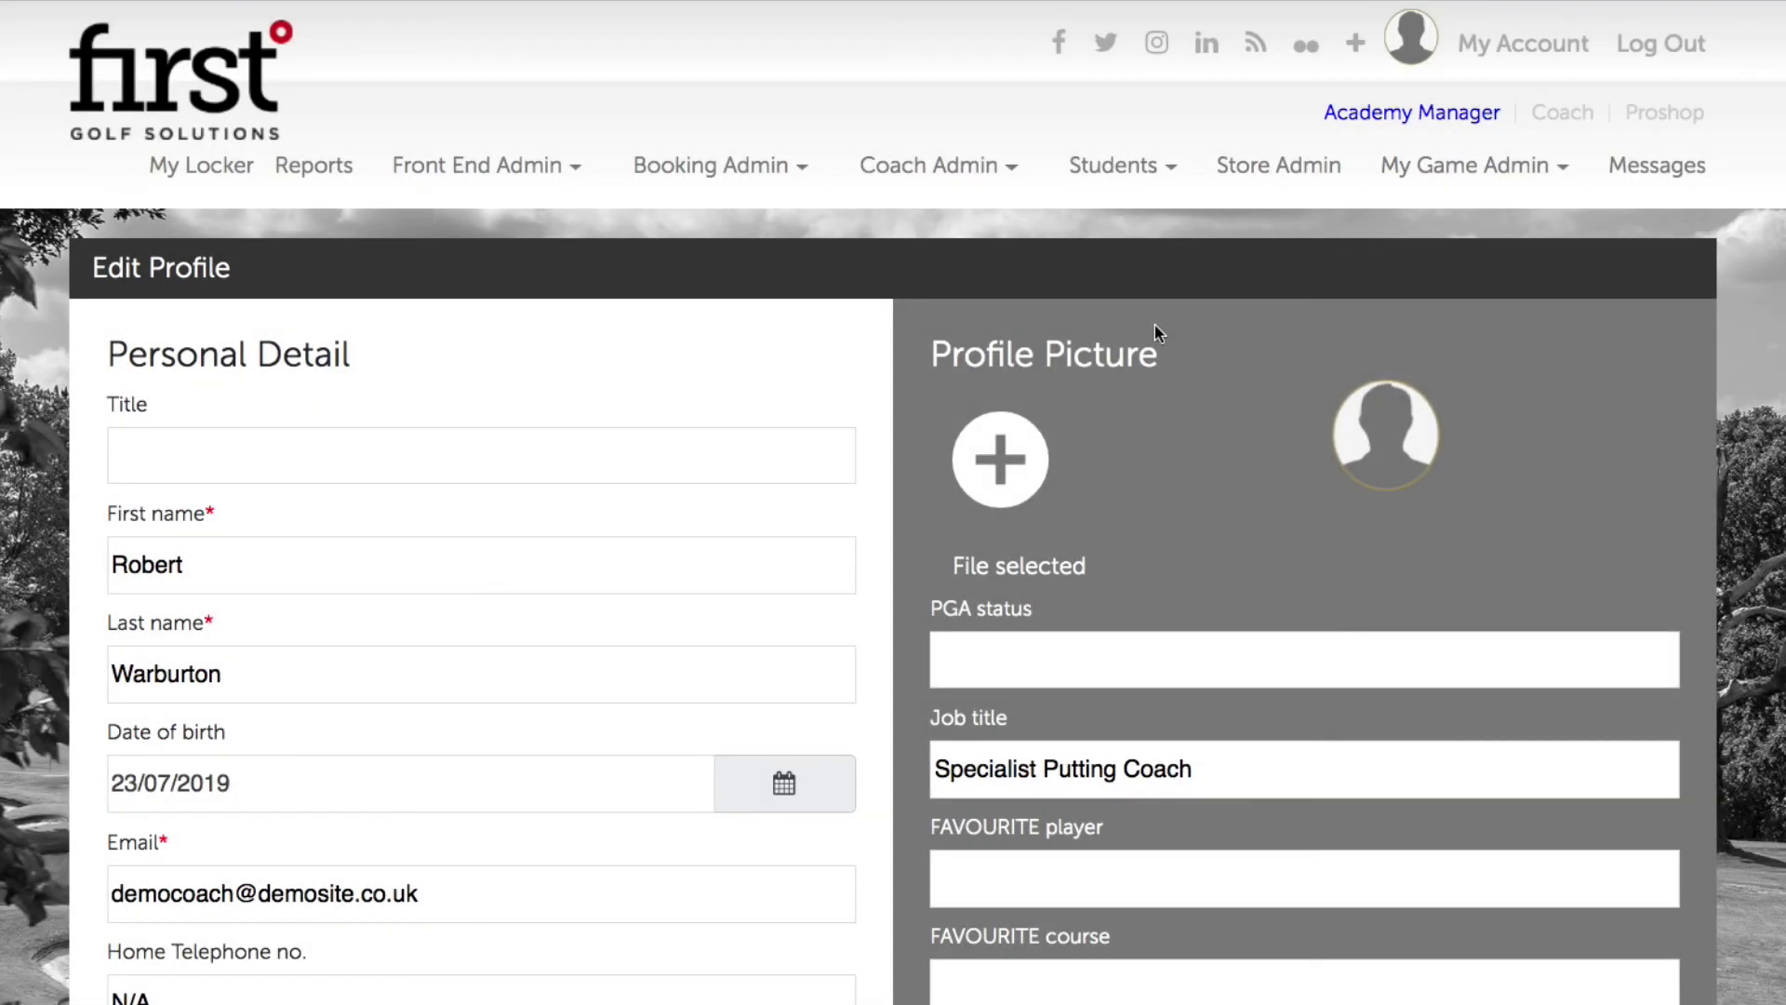
mouse_move(935, 172)
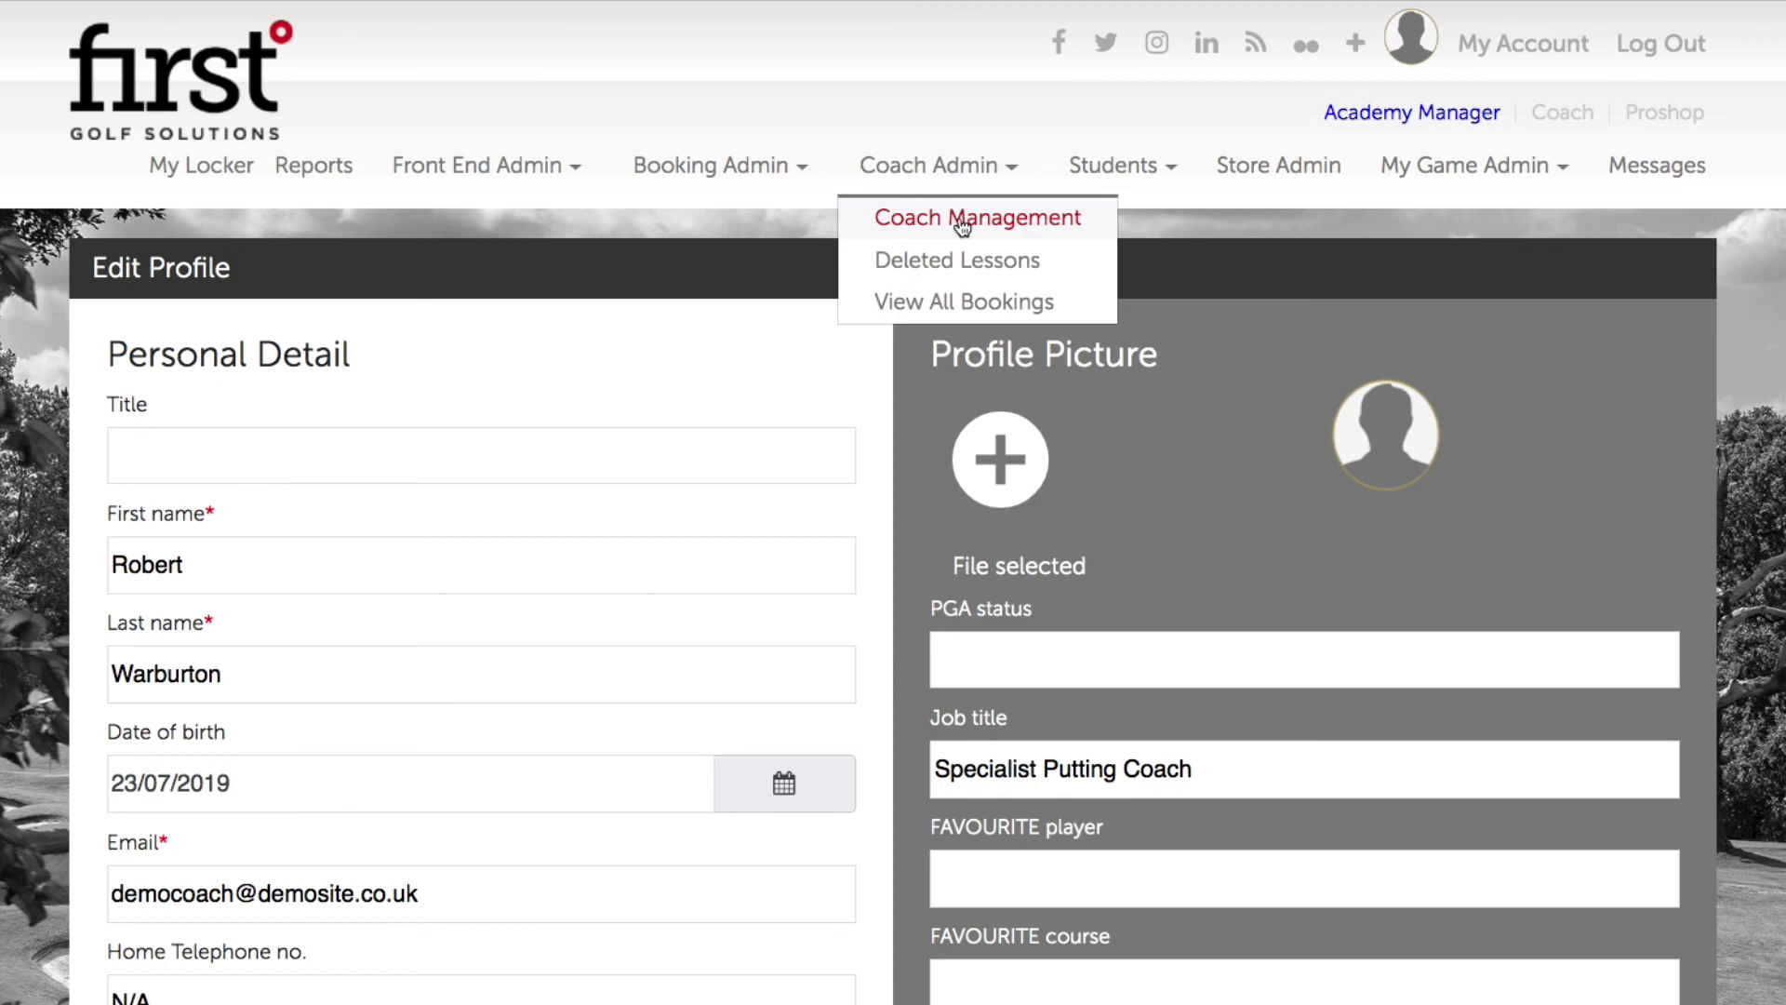
left_click(962, 223)
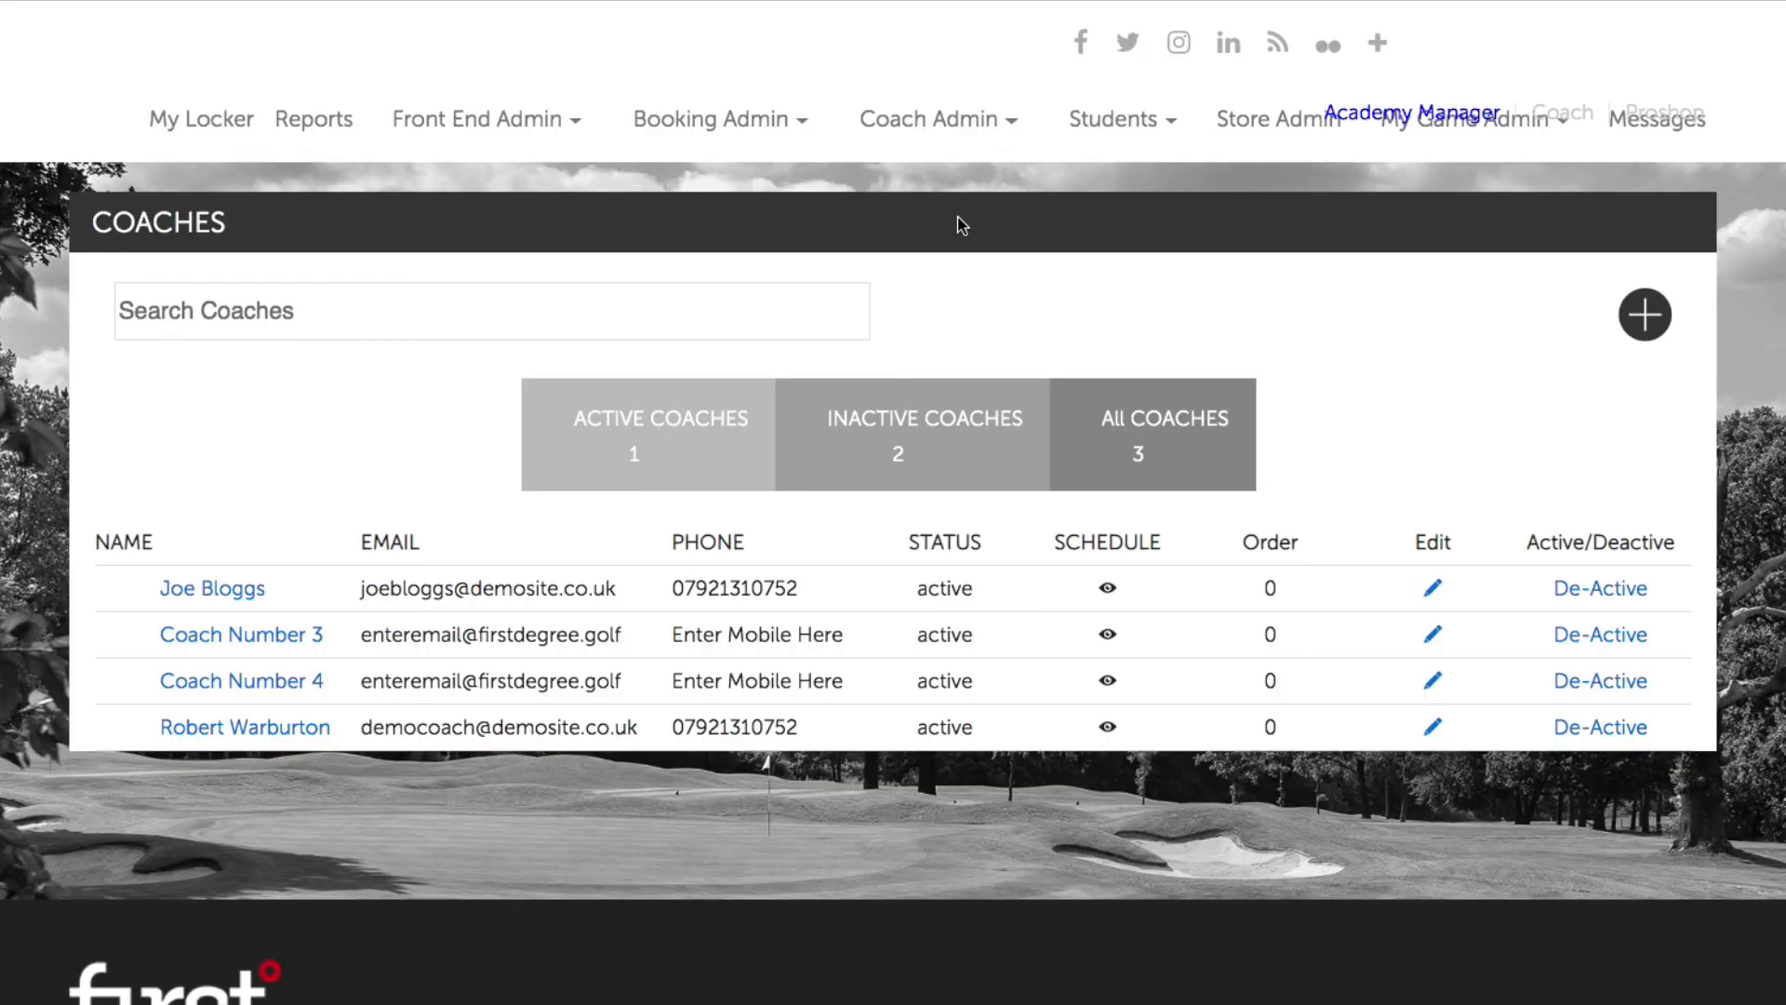